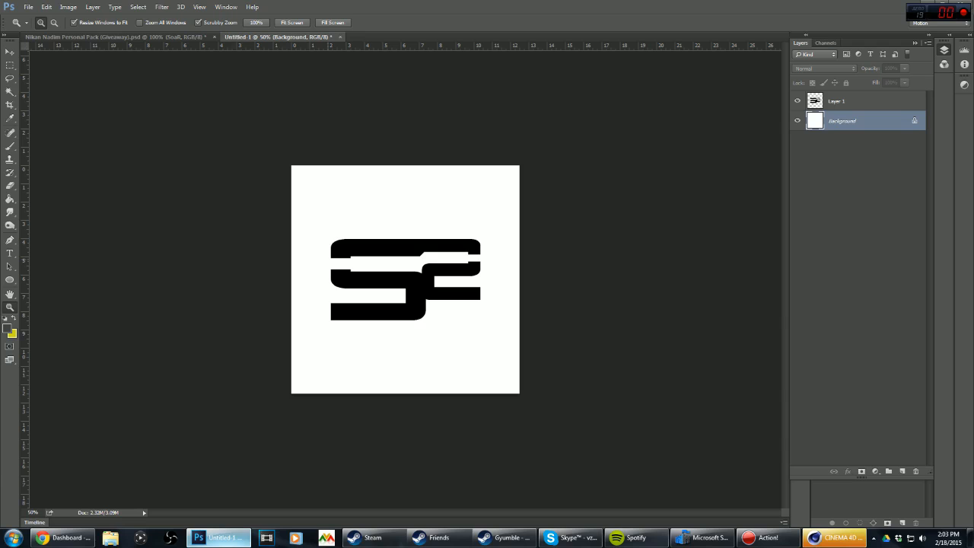
# - Convert the locked Background into a regular layer named Layer 0, and select the logo's Layer 1
pyautogui.moveTo(405, 279); pyautogui.dragTo(376, 280)
pyautogui.hotkey('ctrl', '+')
pyautogui.hotkey('ctrl', '+')
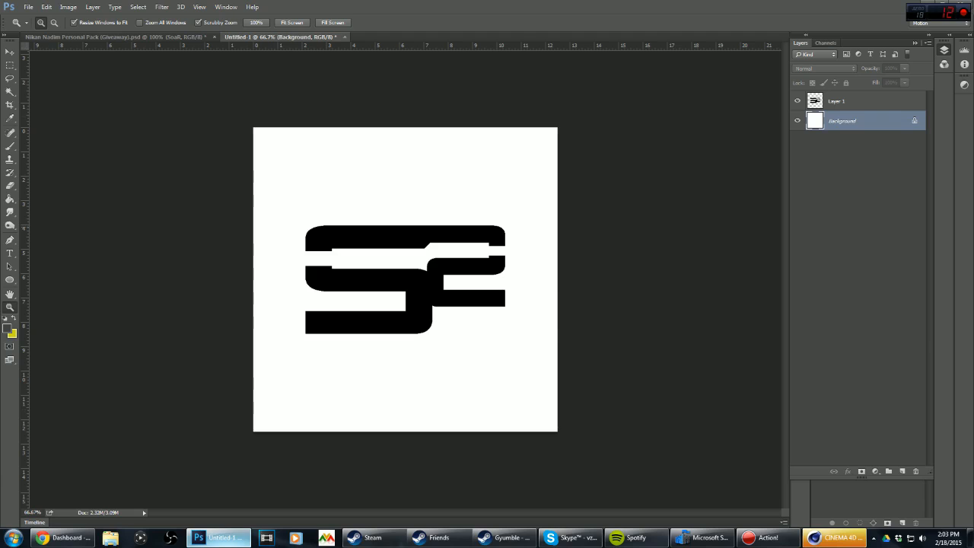
pyautogui.press('v')
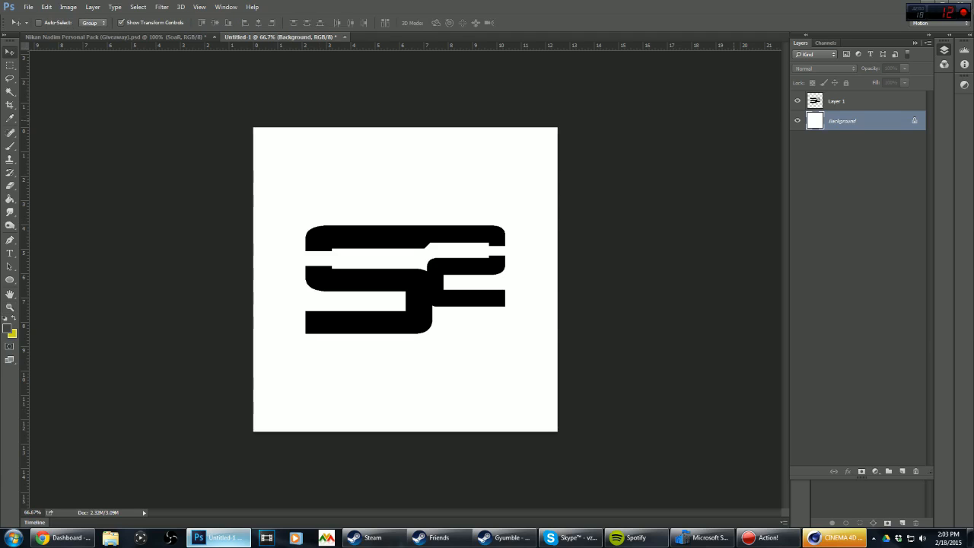
pyautogui.click(858, 152)
pyautogui.doubleClick(842, 121)
pyautogui.press('Return')
pyautogui.click(843, 101)
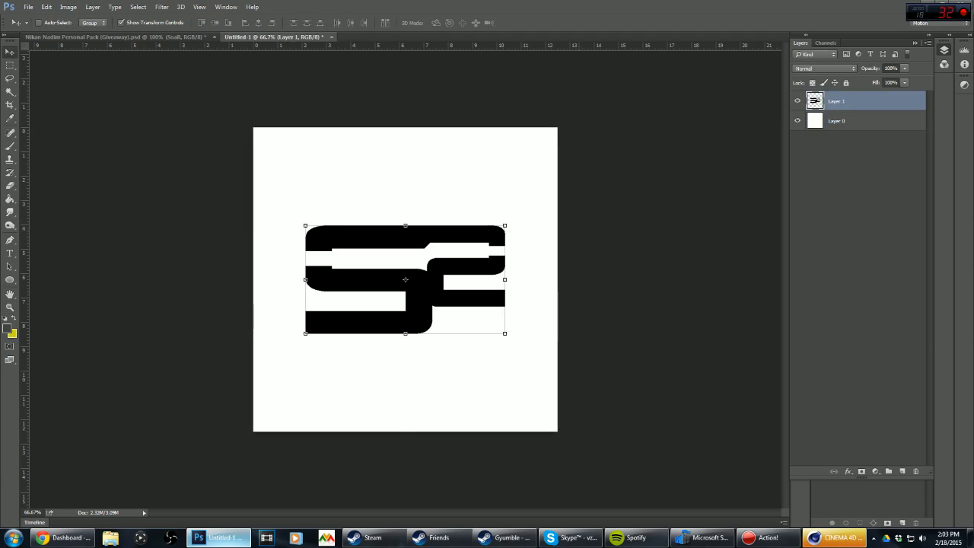
# - Try moving and enlarging the logo to about 112.5%, undo the resize, and reposition the logo lower on the canvas
pyautogui.moveTo(493, 273); pyautogui.dragTo(461, 229)
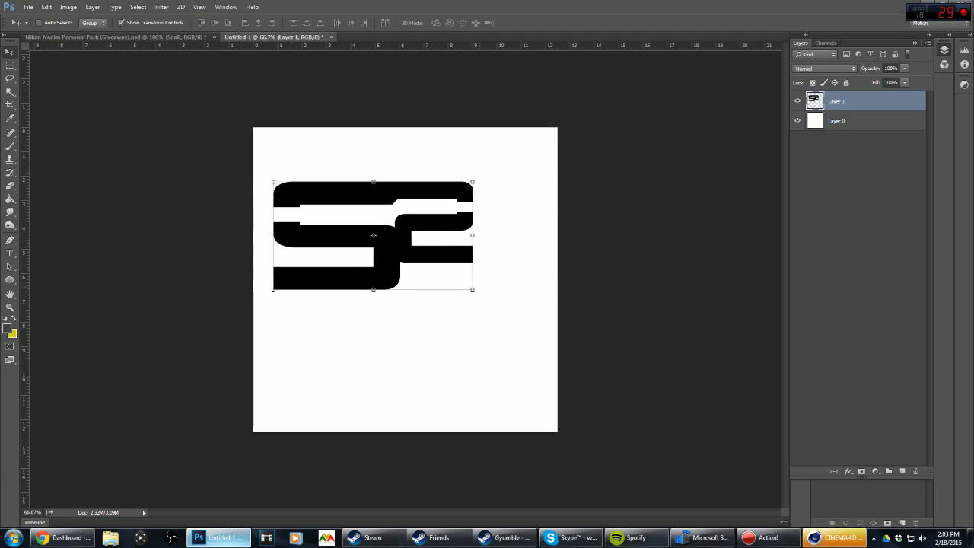
pyautogui.keyDown('shift'); pyautogui.moveTo(473, 289); pyautogui.dragTo(498, 303); pyautogui.keyUp('shift')
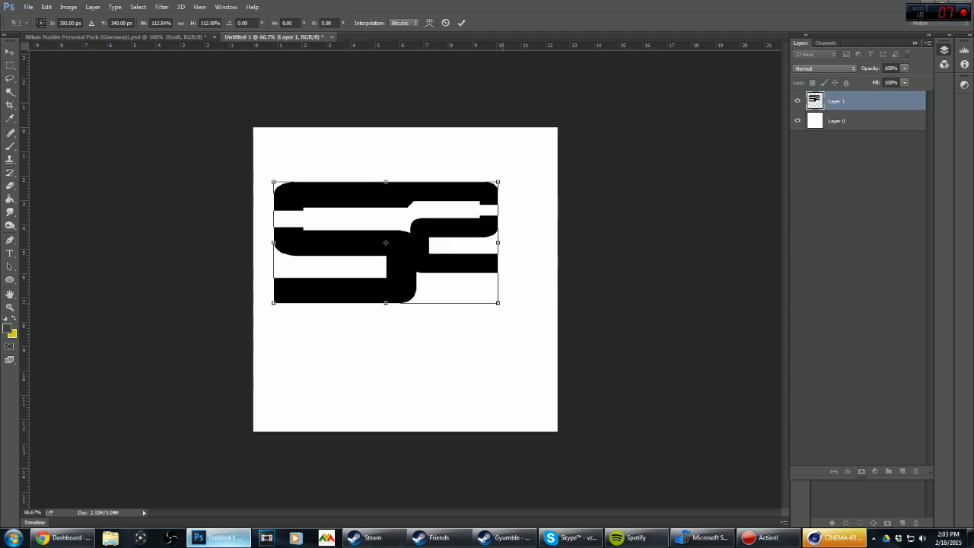
pyautogui.moveTo(449, 261); pyautogui.dragTo(420, 193)
pyautogui.press('Return')
pyautogui.hotkey('ctrl', 'z')
pyautogui.hotkey('ctrl', 'alt', 'z')
pyautogui.moveTo(424, 258); pyautogui.dragTo(474, 297)
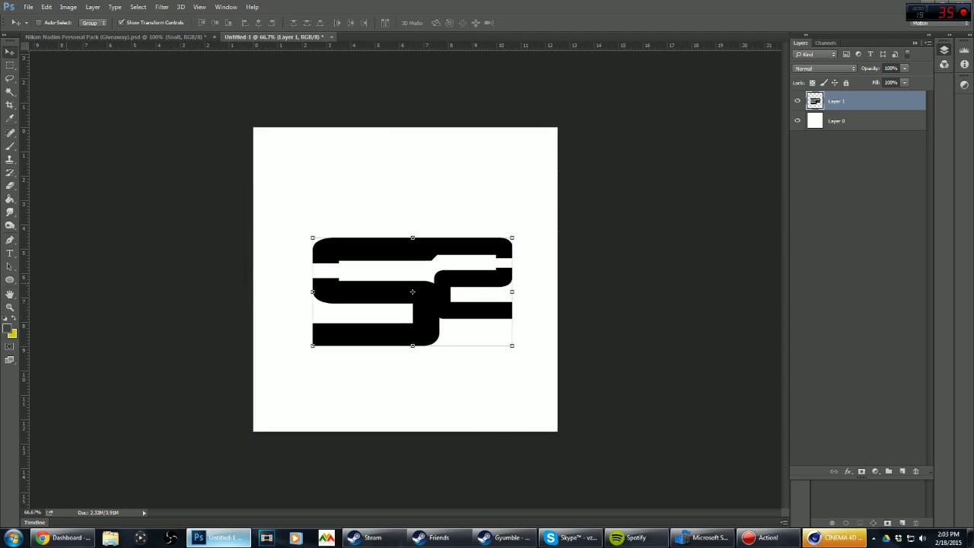
# - Examine the logo's edges and rounded corners at high and low magnification
pyautogui.click(10, 307)
pyautogui.click(377, 277)
pyautogui.click(376, 277)
pyautogui.click(377, 277)
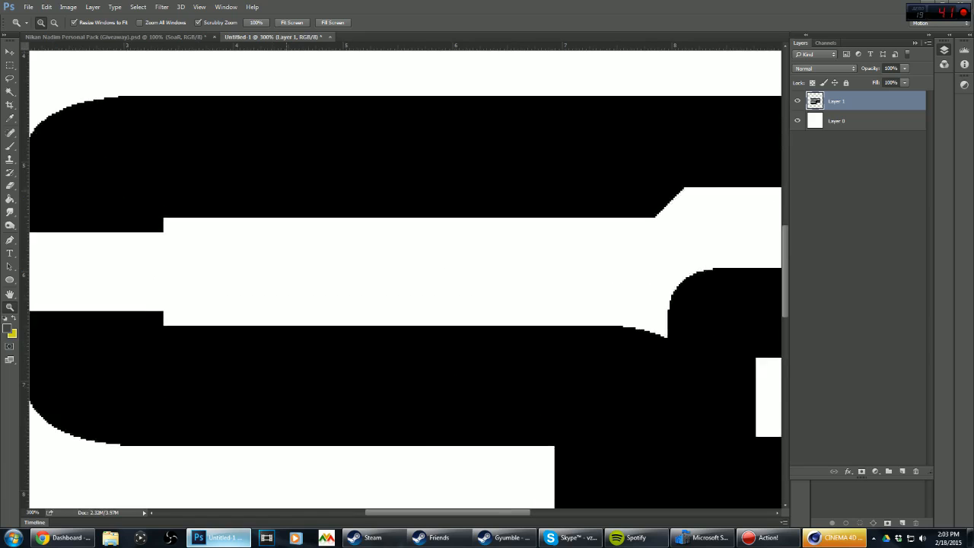
pyautogui.moveTo(300, 190); pyautogui.dragTo(310, 191)
pyautogui.moveTo(111, 86); pyautogui.dragTo(160, 88)
pyautogui.moveTo(411, 148); pyautogui.dragTo(289, 148)
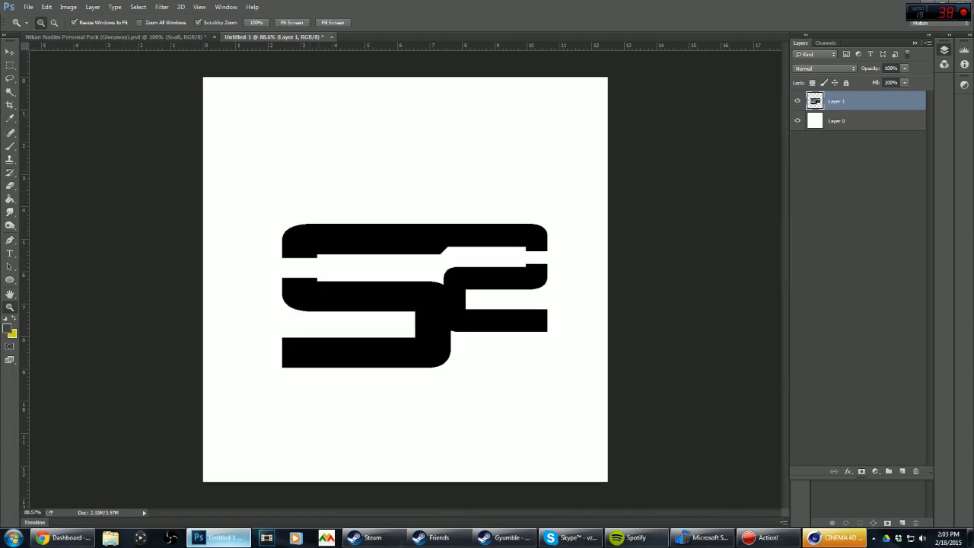
pyautogui.hotkey('ctrl', '1')
pyautogui.moveTo(405, 279); pyautogui.dragTo(290, 279)
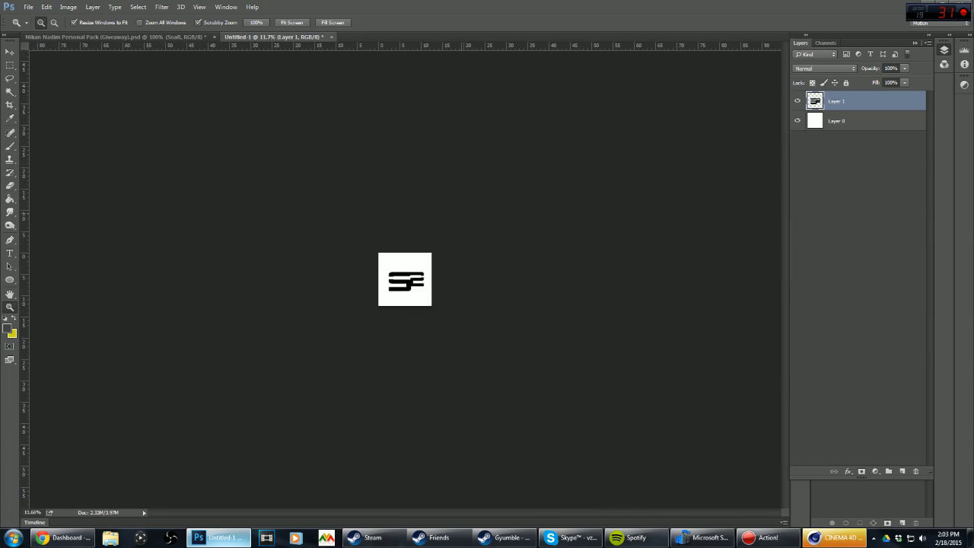
pyautogui.hotkey('ctrl', '+')
pyautogui.hotkey('ctrl', '+')
pyautogui.hotkey('ctrl', '+')
pyautogui.hotkey('ctrl', '+')
pyautogui.hotkey('ctrl', '+')
pyautogui.hotkey('ctrl', '+')
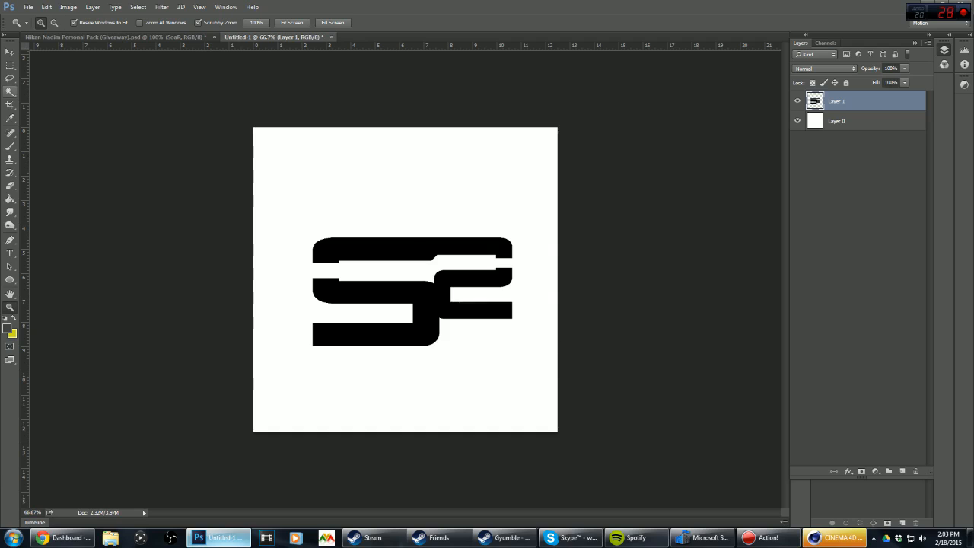
# - Move the logo slightly up and to the left, closer to the middle of the white canvas
pyautogui.press('v')
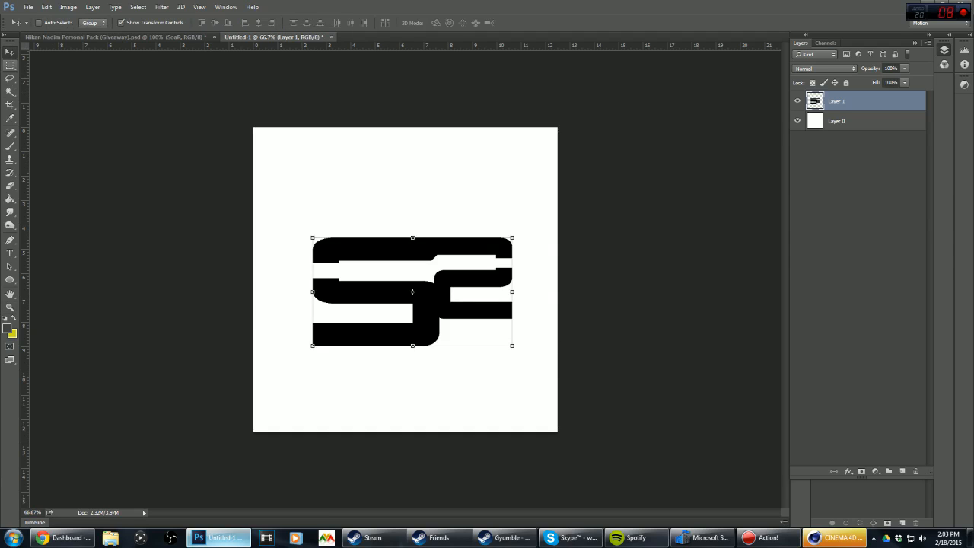
pyautogui.press('m')
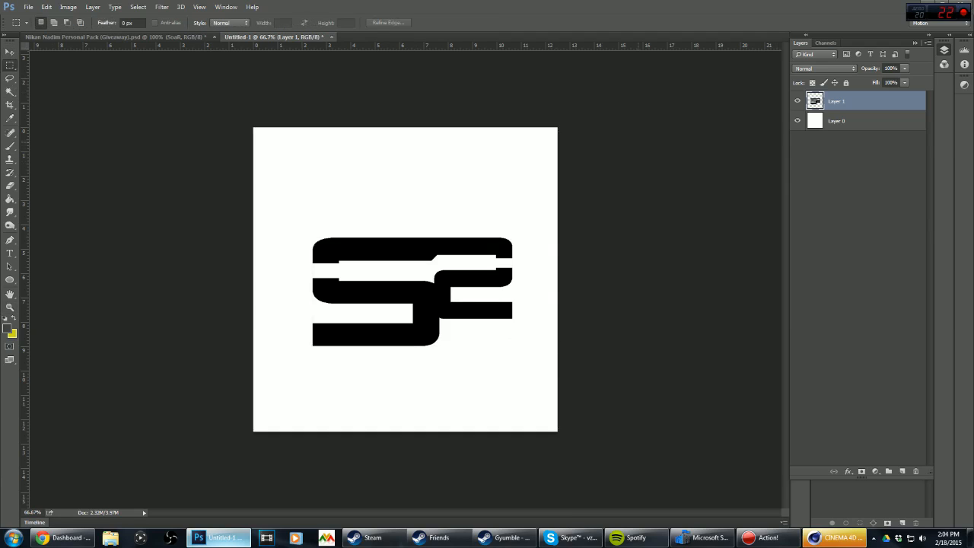
pyautogui.press('v')
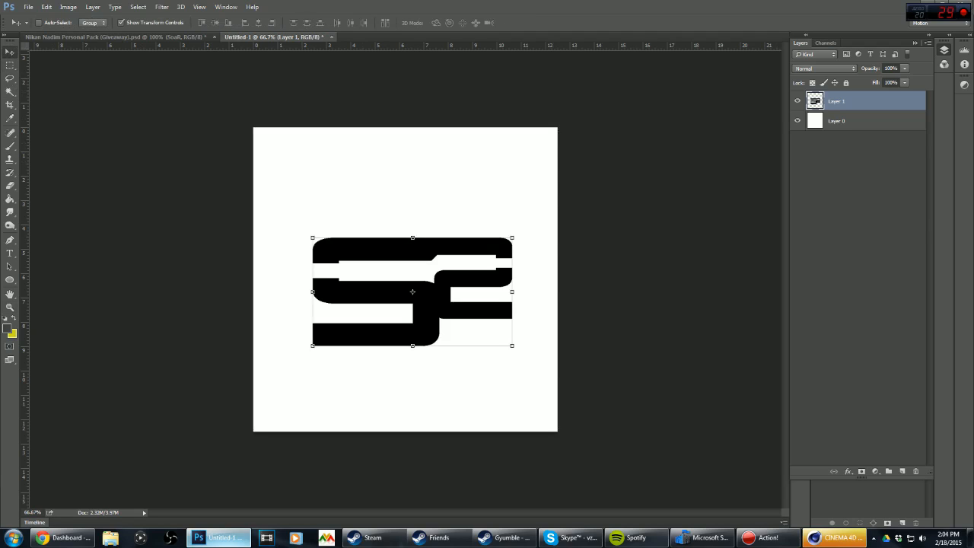
pyautogui.moveTo(394, 201); pyautogui.dragTo(381, 188)
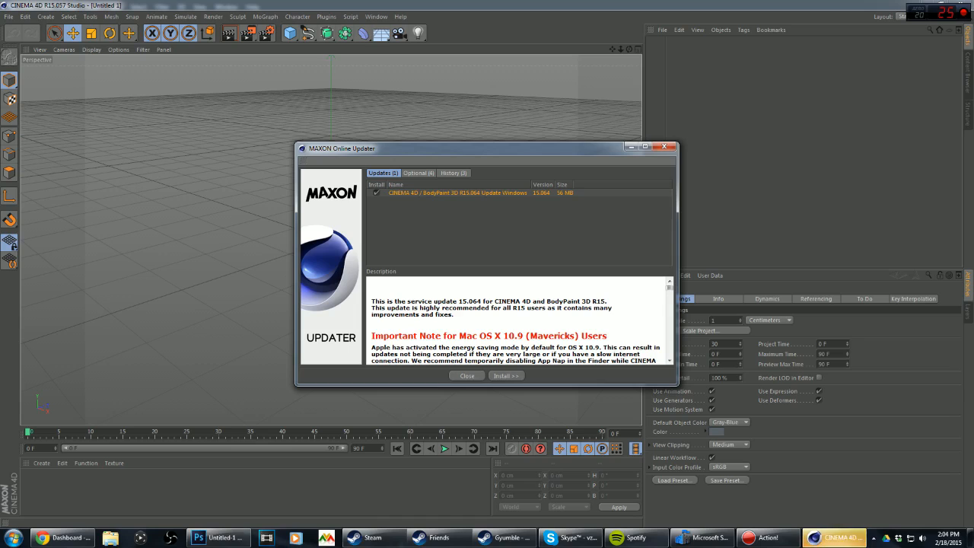
# - Dismiss the online updater in Cinema 4D without installing anything and return to Photoshop
pyautogui.click(835, 537)
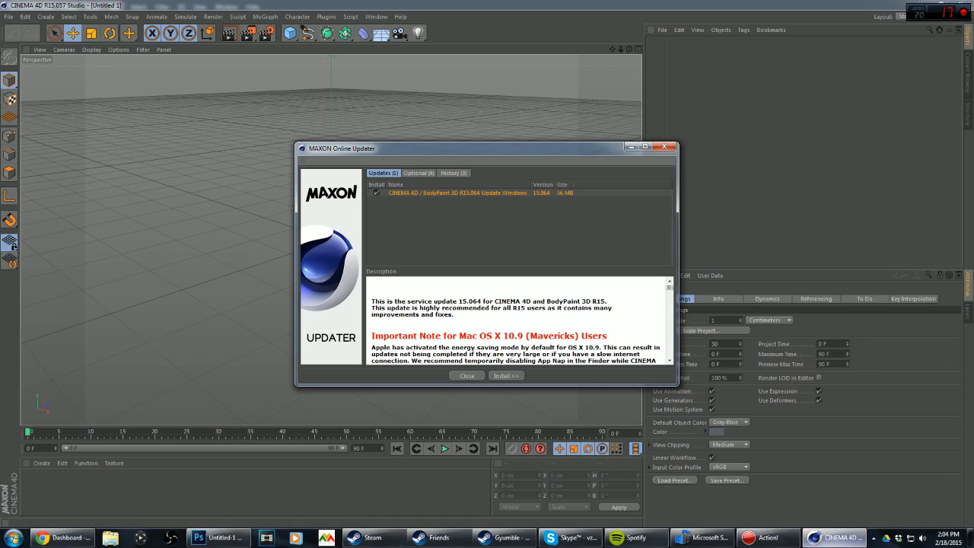
pyautogui.click(467, 376)
pyautogui.click(218, 538)
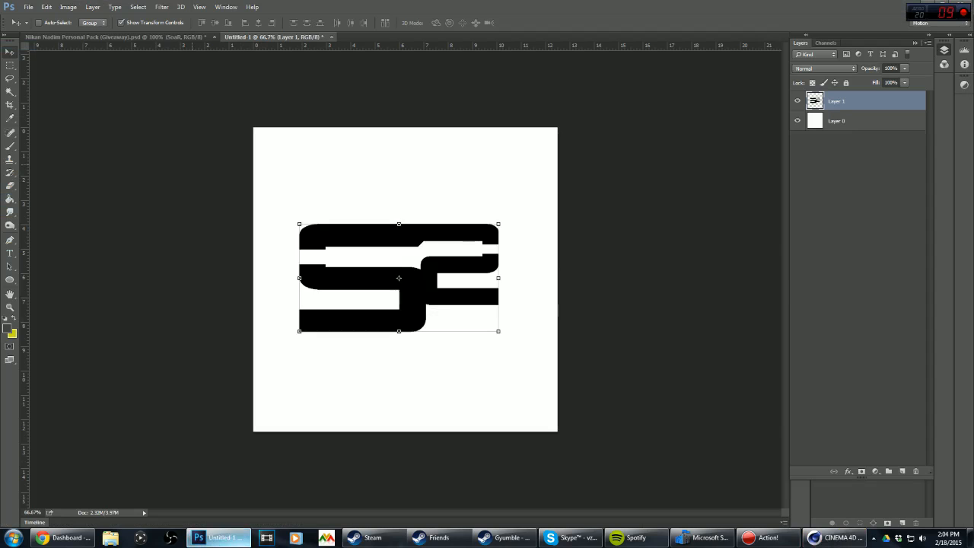
# - Load the outline of Layer 1 as a selection, hide that layer, and shift the selection slightly up on the canvas
pyautogui.press('m')
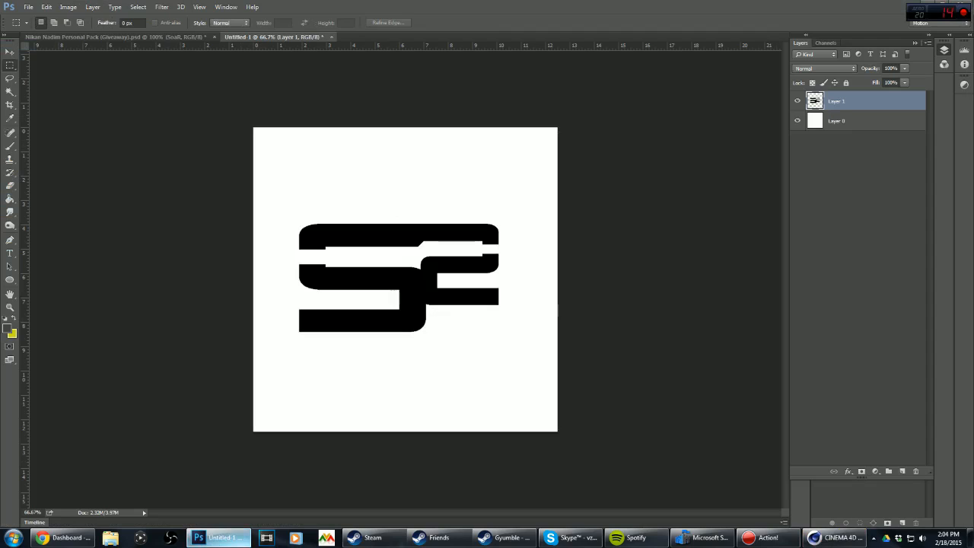
pyautogui.keyDown('ctrl'); pyautogui.click(815, 100); pyautogui.keyUp('ctrl')
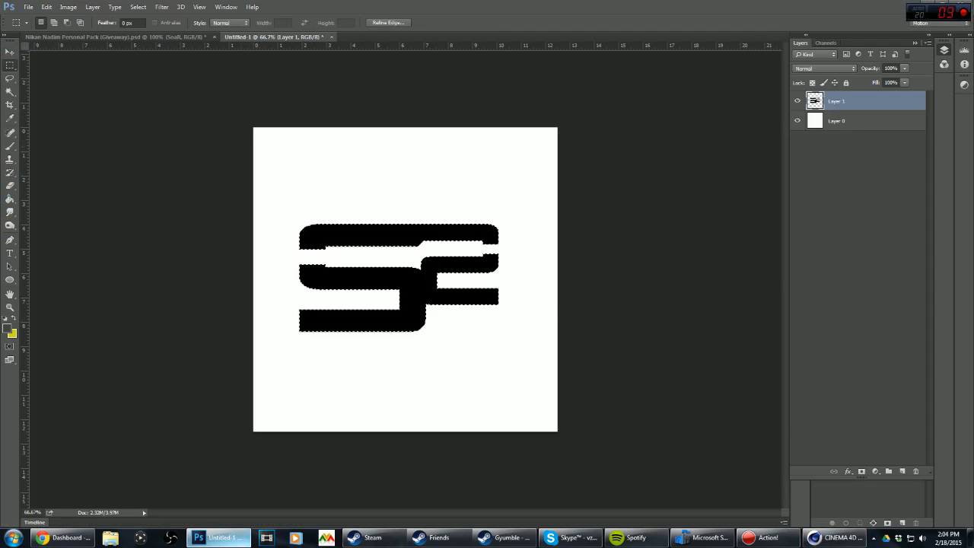
pyautogui.click(797, 101)
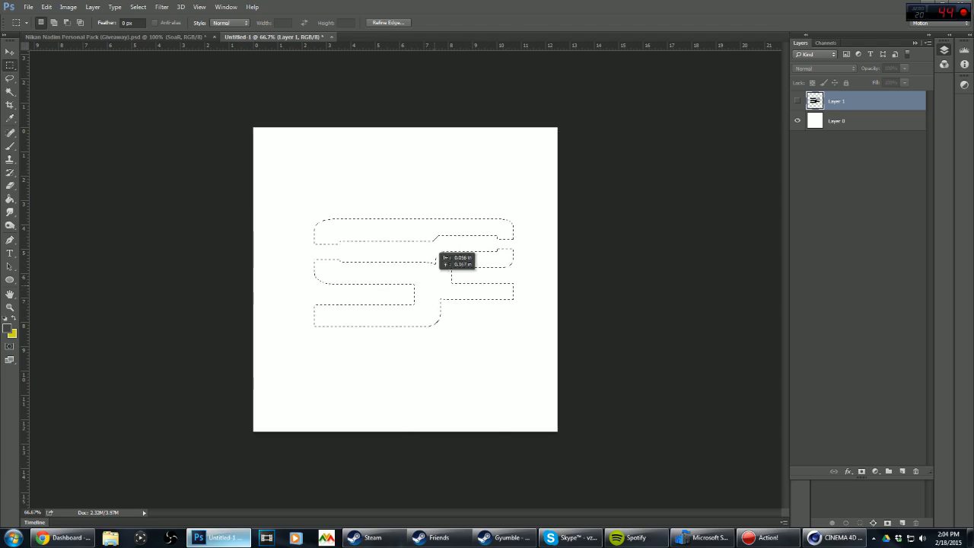
pyautogui.moveTo(434, 247); pyautogui.dragTo(428, 233)
# - Make a work path from the logo selection with a tolerance of 0.5 pixels
pyautogui.rightClick(433, 291)
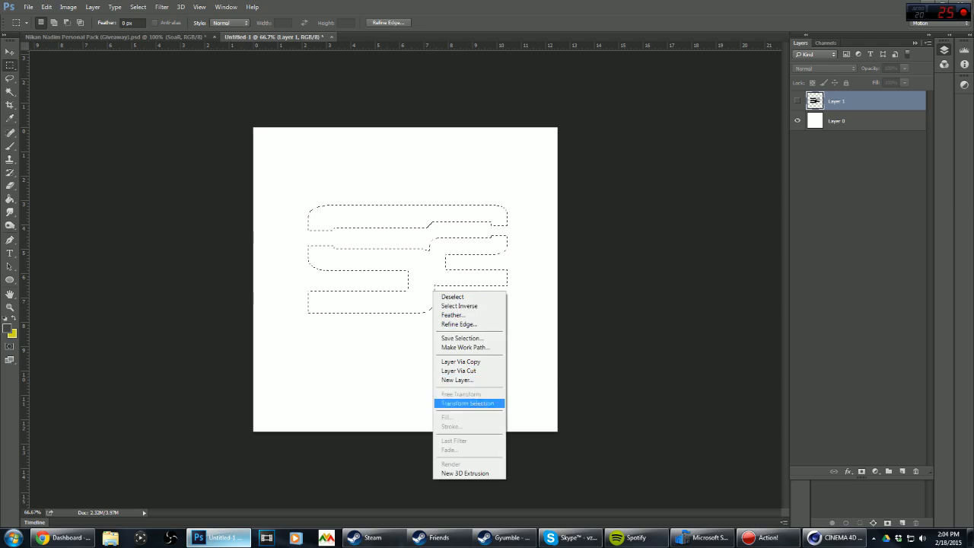
pyautogui.click(465, 347)
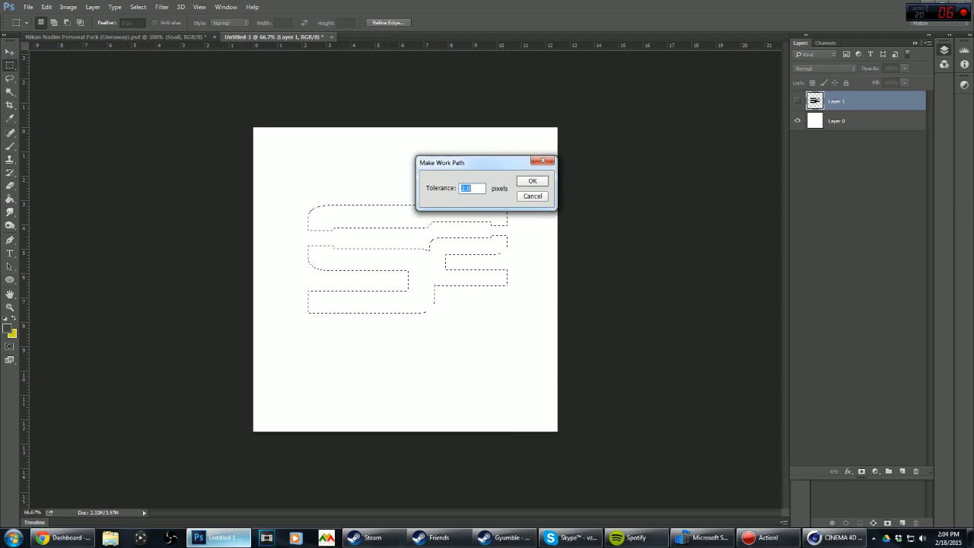
pyautogui.write('0.')
pyautogui.press('Return')
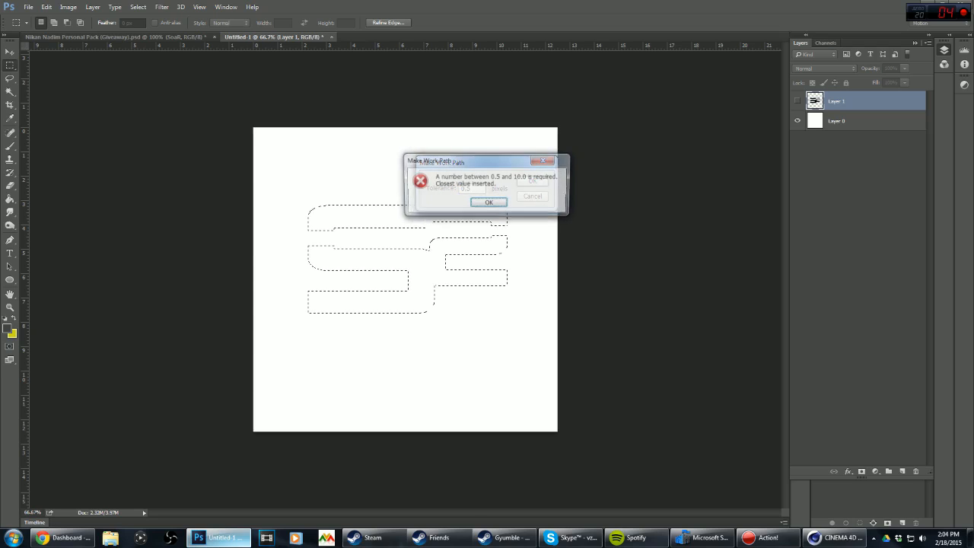
pyautogui.press('Return')
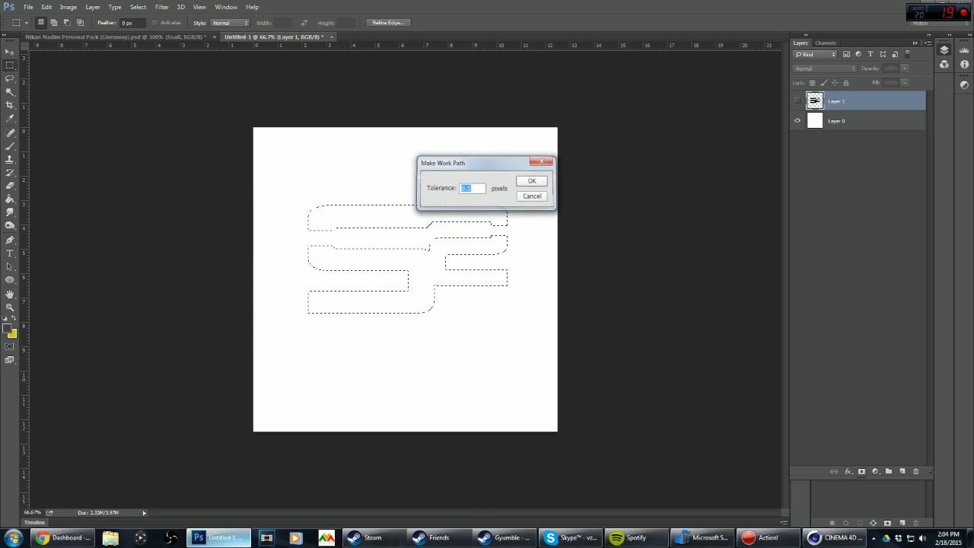
pyautogui.press('Return')
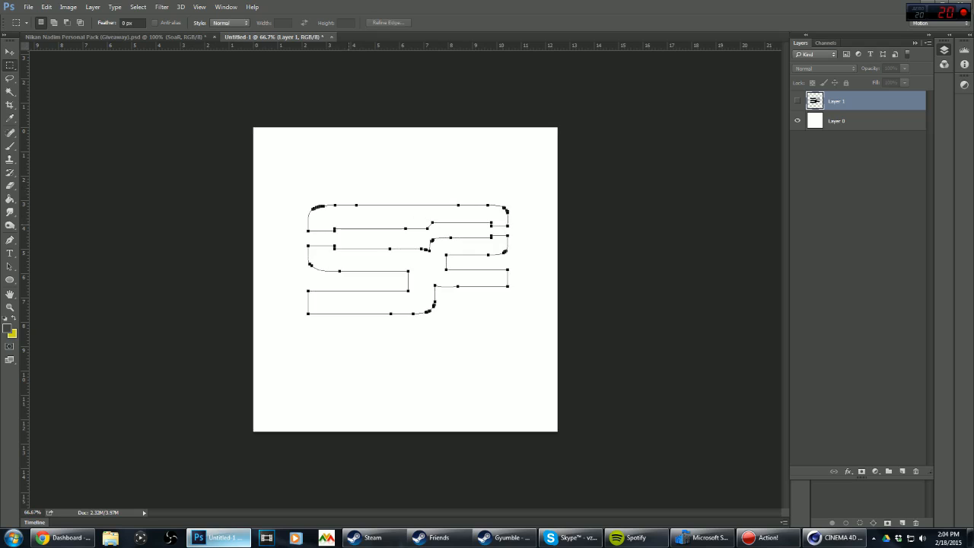
# - Examine the anchor points and rounded corners of the logo's work path up close
pyautogui.press('z')
pyautogui.moveTo(302, 206); pyautogui.dragTo(376, 218)
pyautogui.click(162, 136)
pyautogui.click(162, 136)
pyautogui.hotkey('ctrl', '-')
pyautogui.hotkey('ctrl', '+')
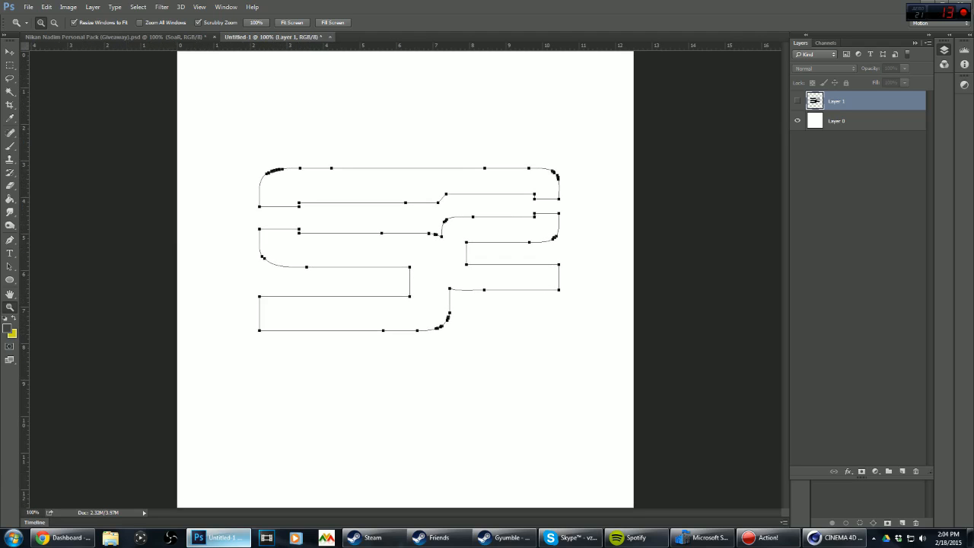
# - Display the document's paths with the work path listed, and collapse the layer and channel lists
pyautogui.click(226, 6)
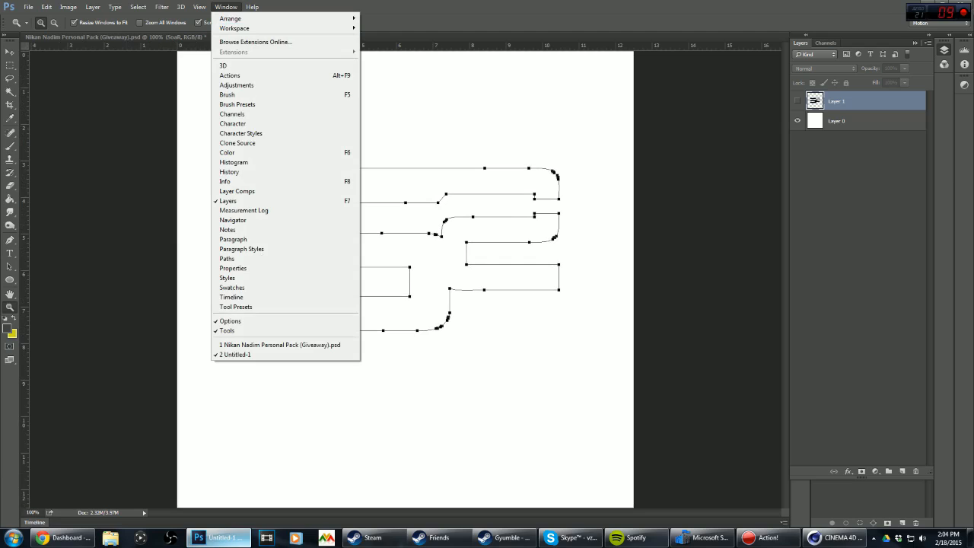
pyautogui.click(228, 259)
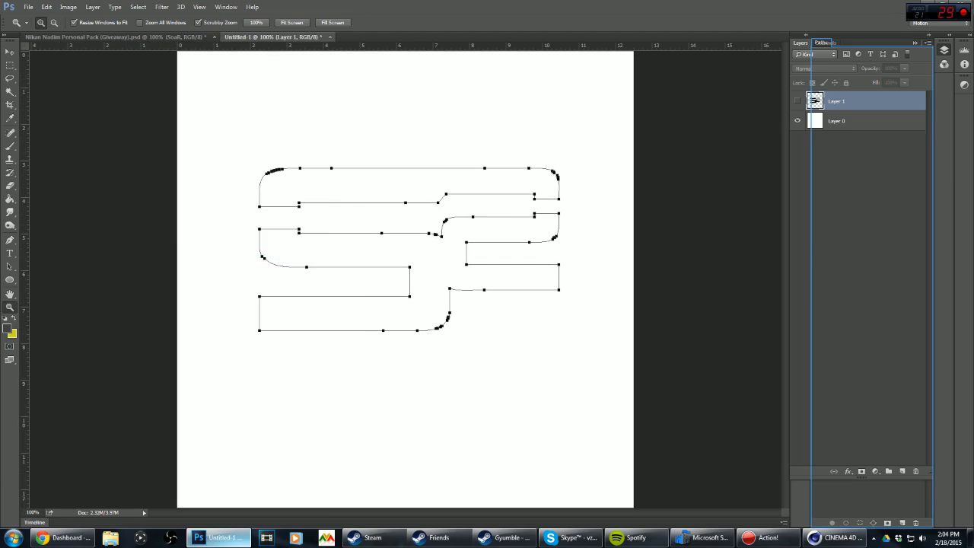
pyautogui.click(827, 44)
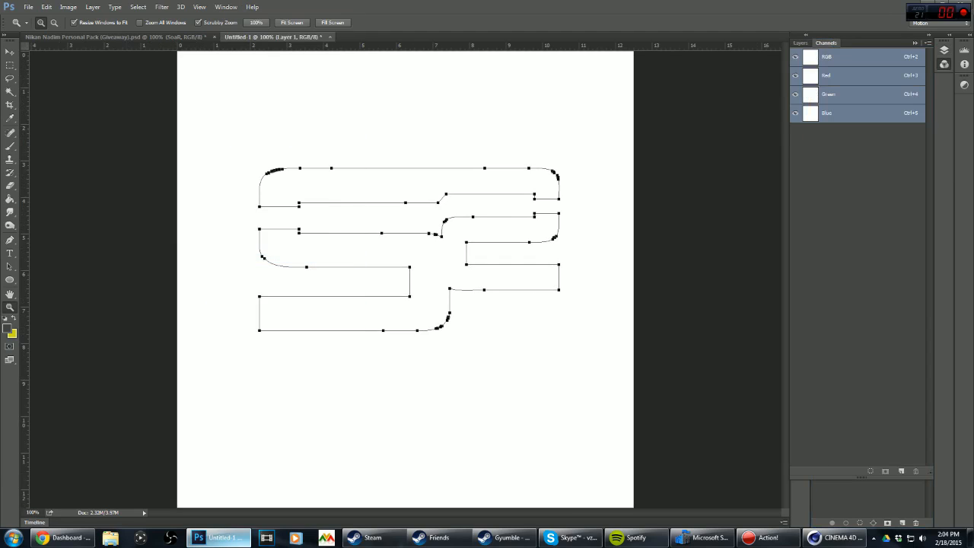
pyautogui.click(944, 50)
pyautogui.click(944, 50)
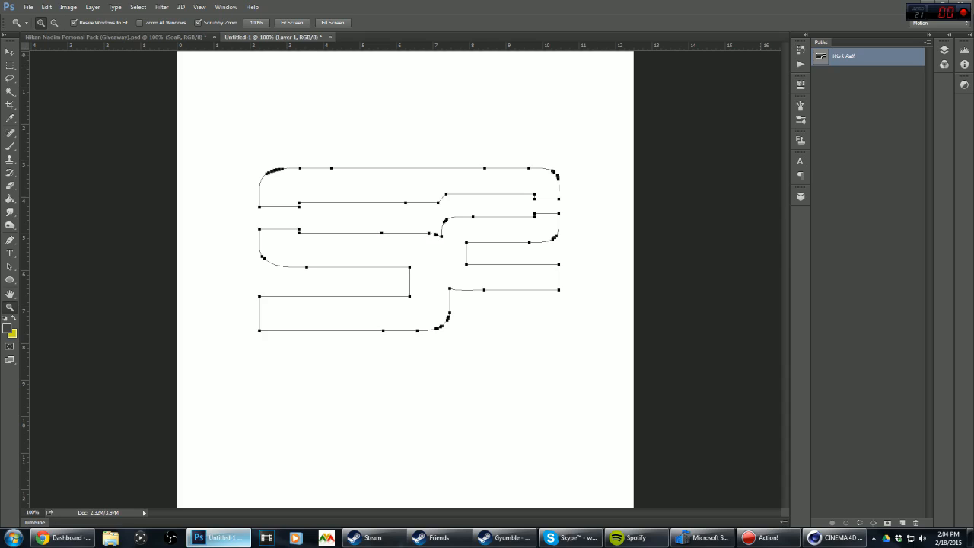
pyautogui.click(944, 50)
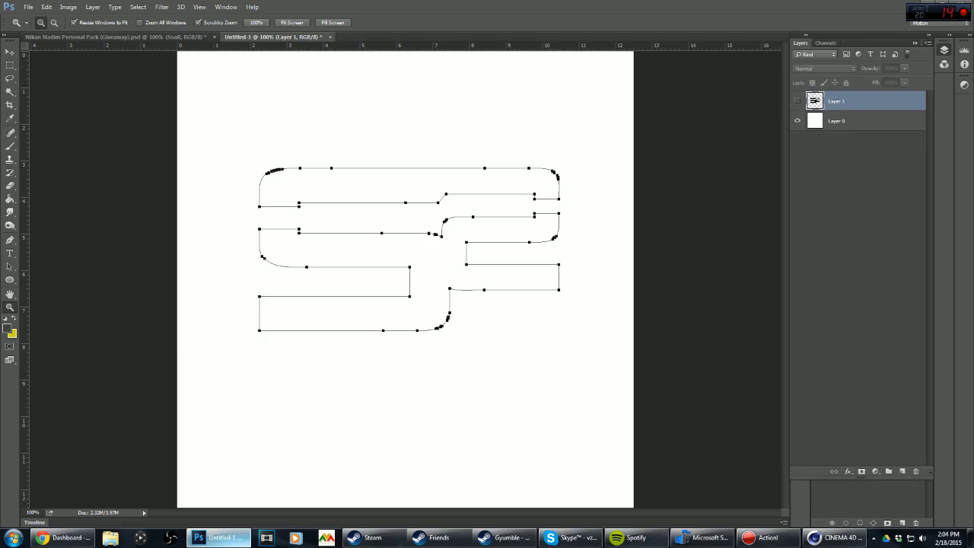
pyautogui.click(944, 50)
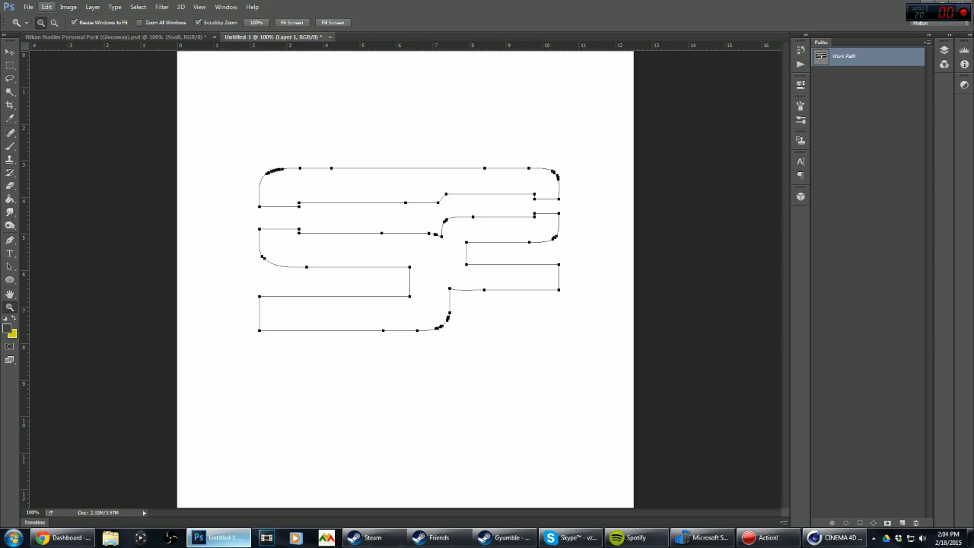
# - Export the logo's work path as an Illustrator paths file
pyautogui.click(29, 6)
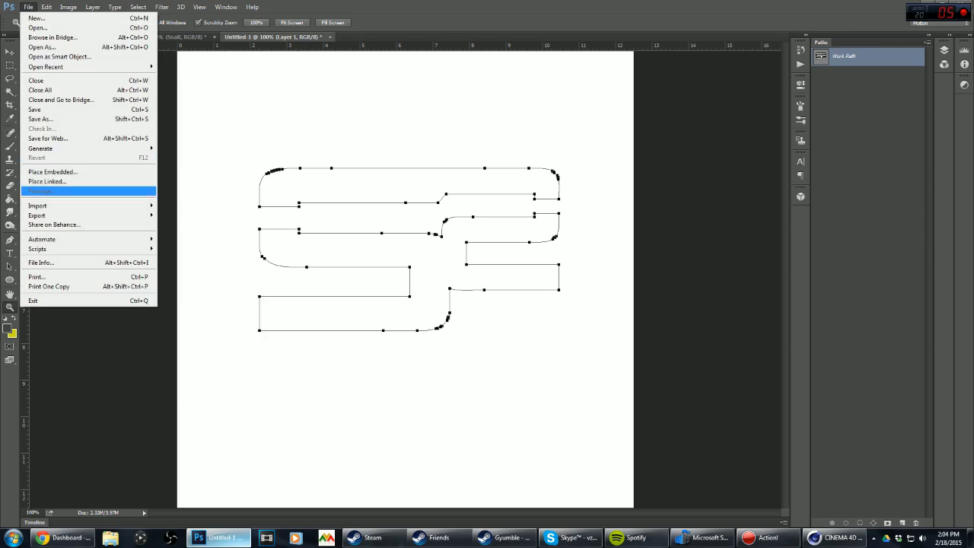
pyautogui.moveTo(84, 215)
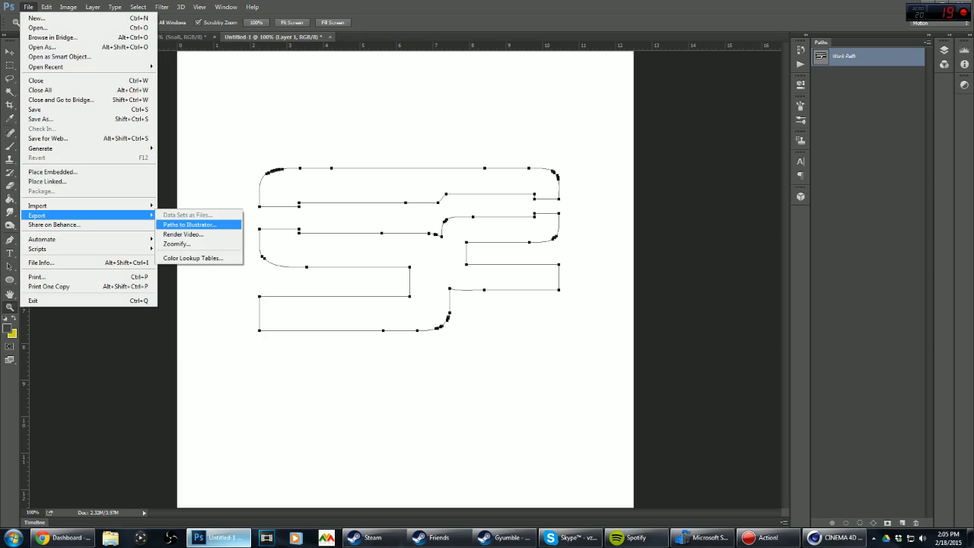
pyautogui.click(190, 225)
pyautogui.press('Return')
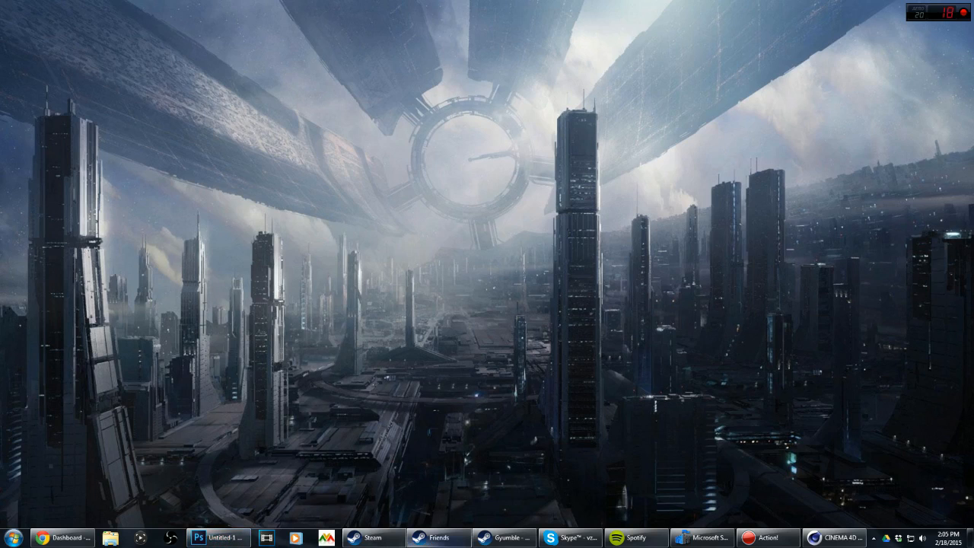
# - Switch to Cinema 4D and merge the exported Illustrator logo file into the project with the default import settings
pyautogui.click(836, 537)
pyautogui.click(9, 16)
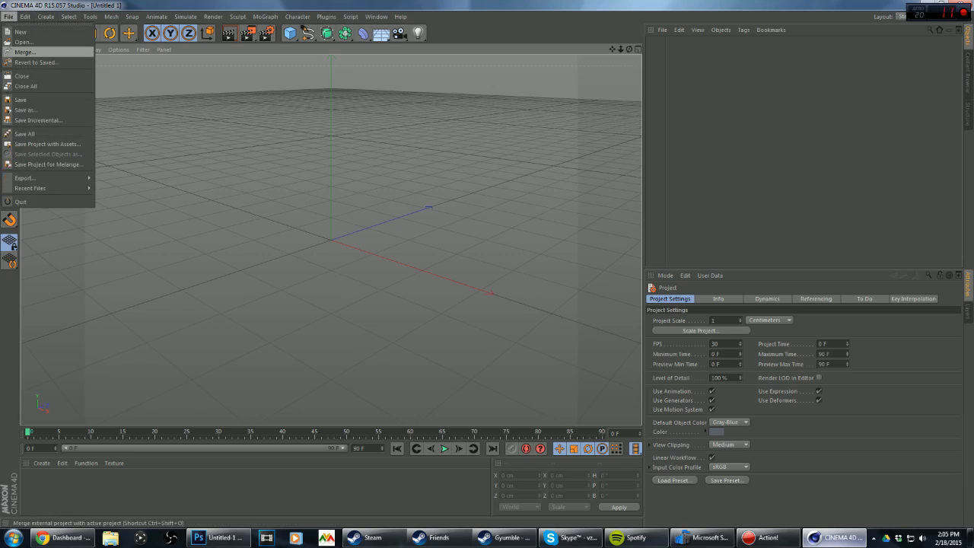
pyautogui.click(26, 52)
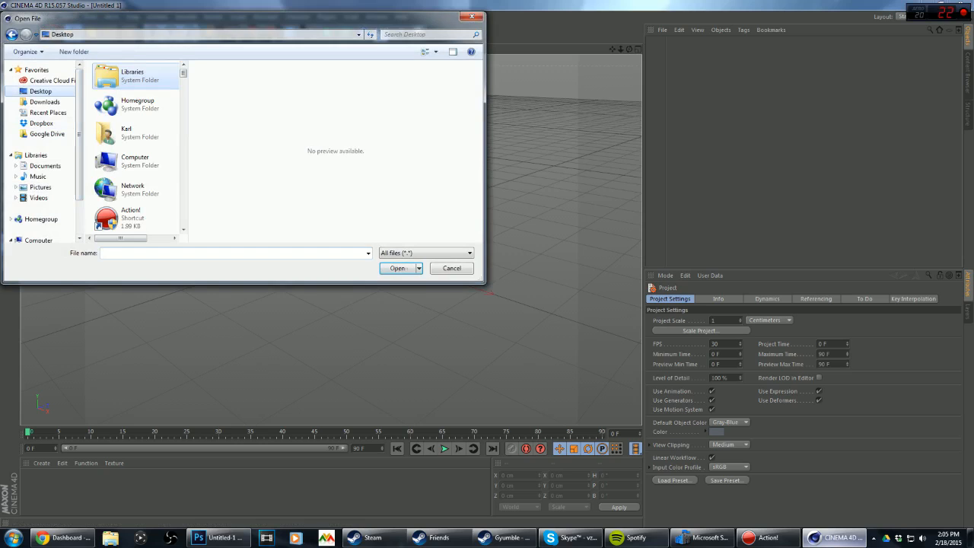
pyautogui.write('you')
pyautogui.press('Down')
pyautogui.press('Return')
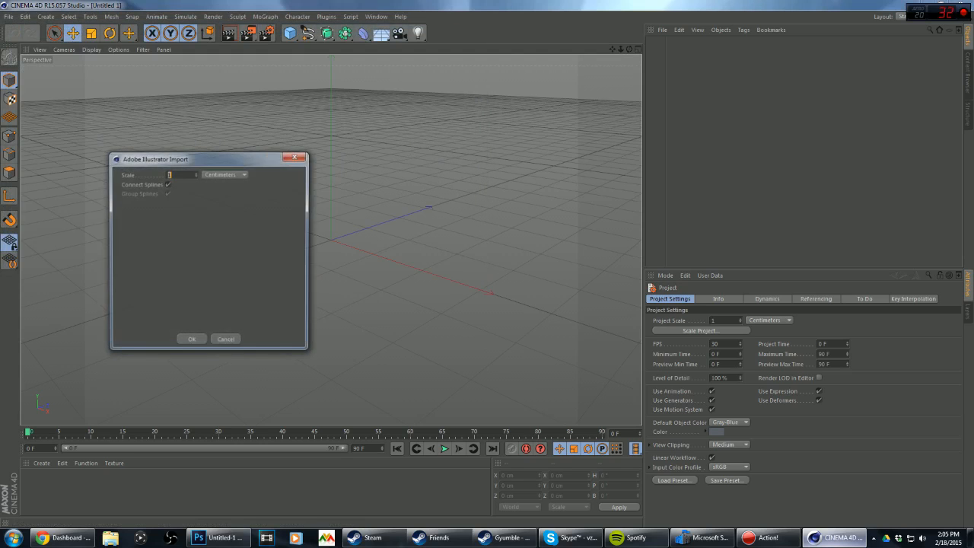
pyautogui.press('Return')
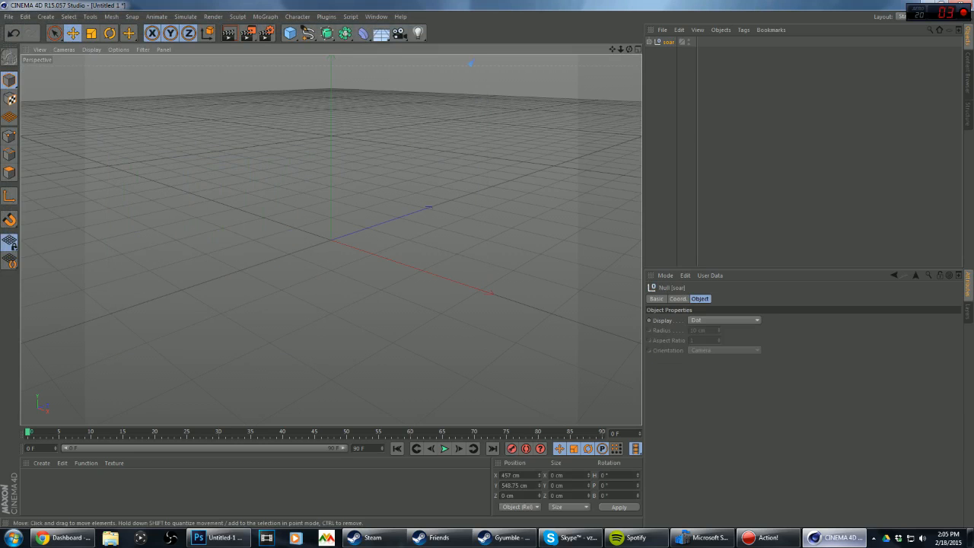
# - Unfold the imported soar group and connect Path 1 and Path 2 into a single spline, deleting the originals
pyautogui.scroll(-5, 331, 240)
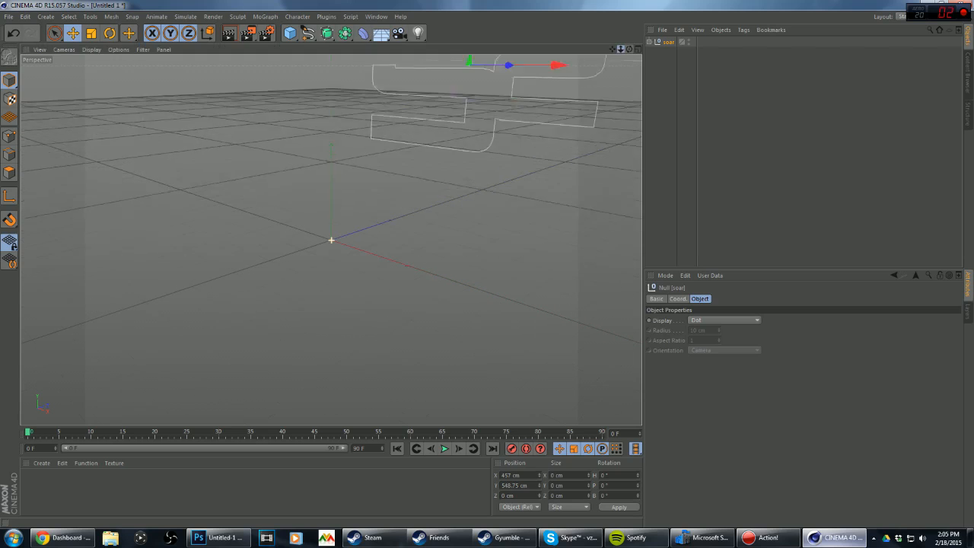
pyautogui.moveTo(630, 49); pyautogui.dragTo(685, 22)
pyautogui.click(649, 42)
pyautogui.click(676, 53)
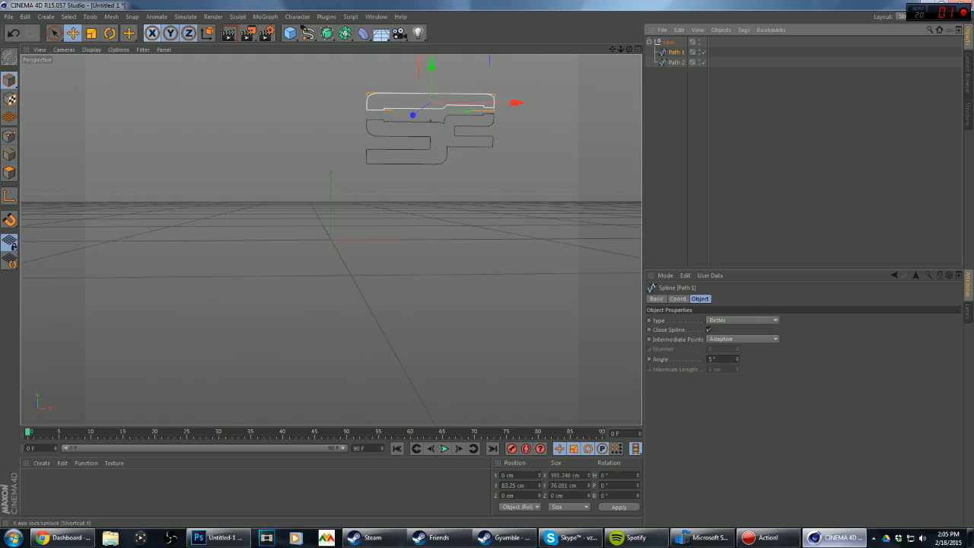
pyautogui.moveTo(431, 103)
pyautogui.mouseDown()
pyautogui.moveTo(376, 99)
pyautogui.moveTo(380, 111)
pyautogui.moveTo(357, 78)
pyautogui.moveTo(413, 75)
pyautogui.moveTo(431, 103)
pyautogui.mouseUp()
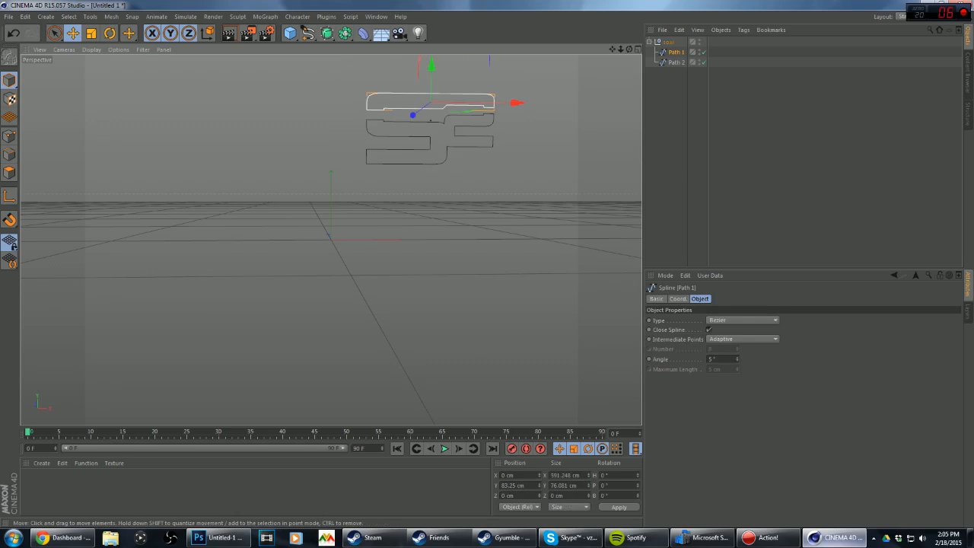
pyautogui.click(473, 138)
pyautogui.click(525, 183)
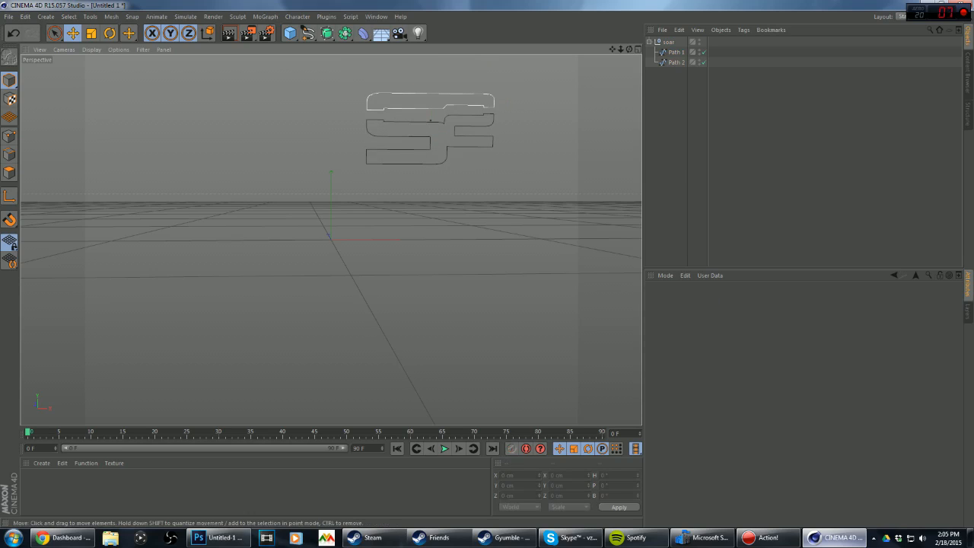
pyautogui.click(676, 52)
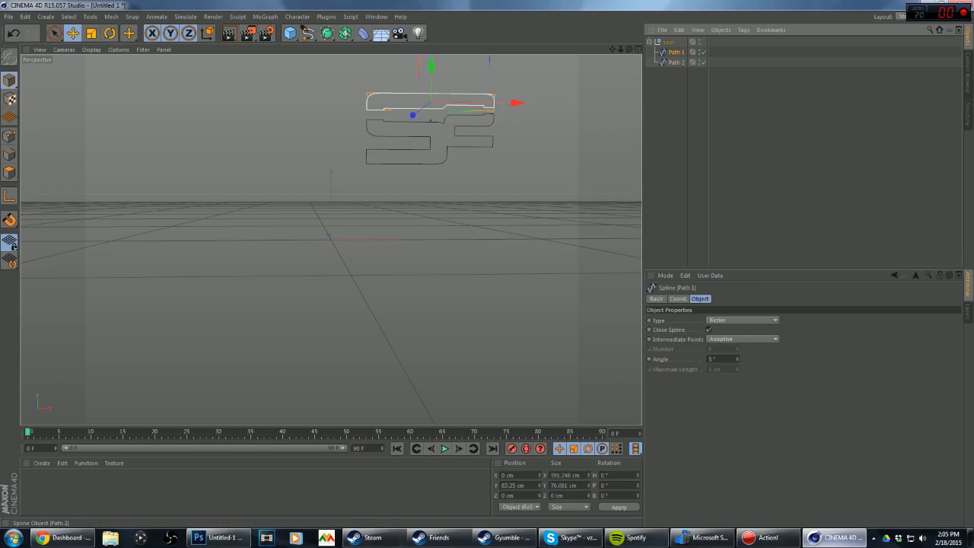
pyautogui.keyDown('shift'); pyautogui.click(676, 63); pyautogui.keyUp('shift')
pyautogui.rightClick(681, 63)
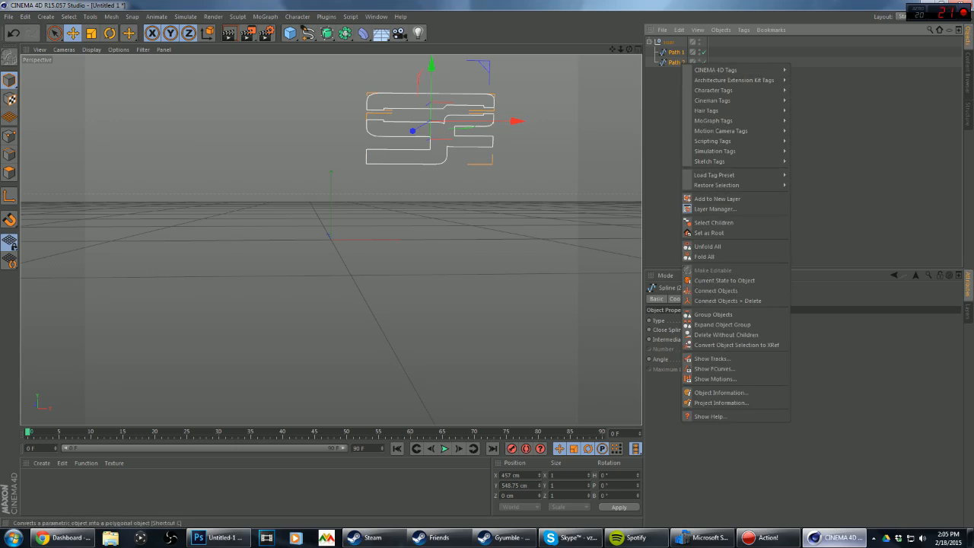
pyautogui.click(723, 300)
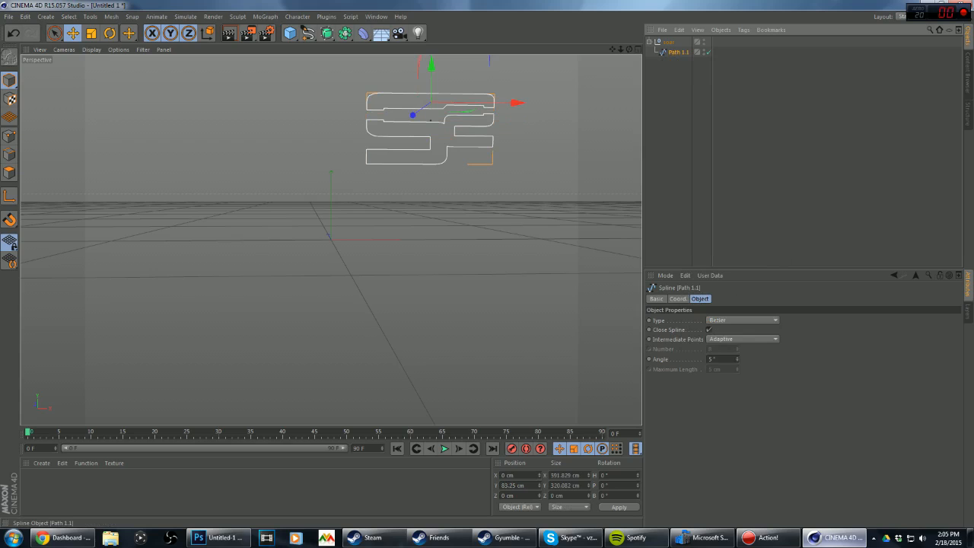
# - Take the combined spline out of the soar null and delete the empty null
pyautogui.click(668, 41)
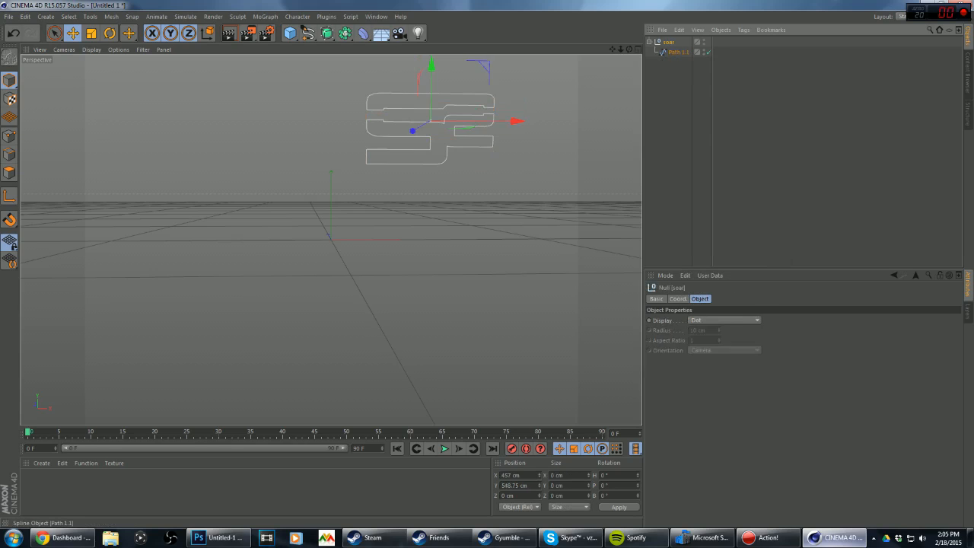
pyautogui.moveTo(677, 52); pyautogui.dragTo(678, 87)
pyautogui.click(668, 42)
pyautogui.press('Delete')
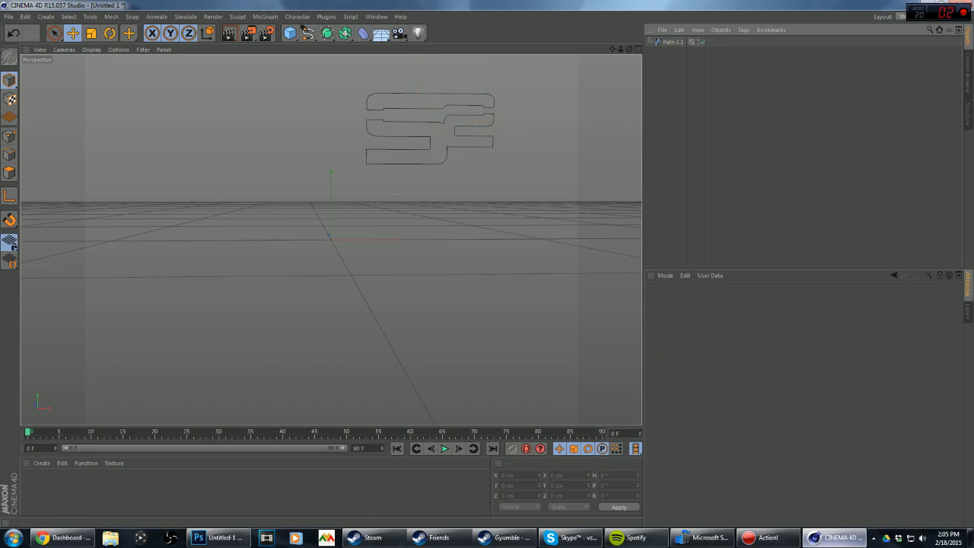
# - Add an Extrude object and make the combined logo spline its child
pyautogui.click(326, 33)
pyautogui.click(441, 47)
pyautogui.moveTo(673, 52); pyautogui.dragTo(672, 42)
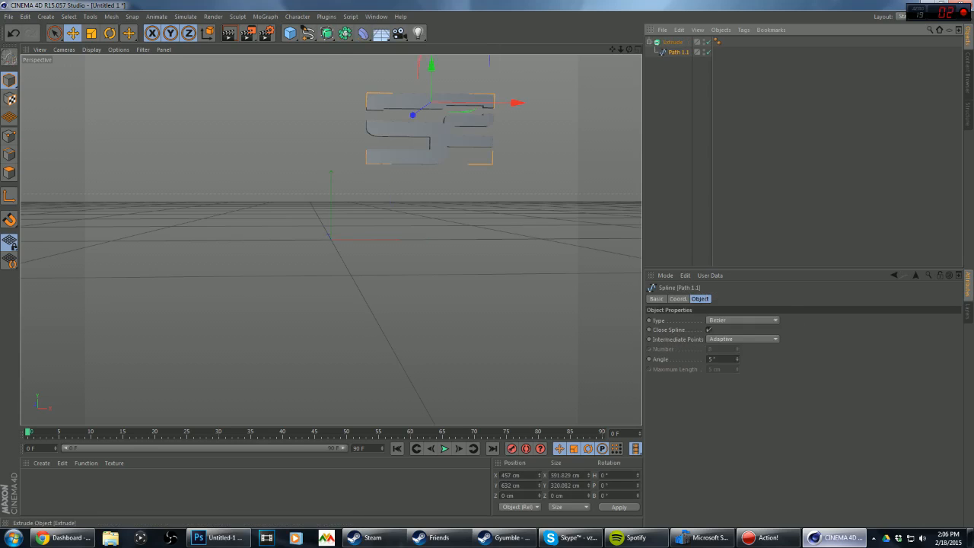
pyautogui.click(649, 42)
pyautogui.click(567, 114)
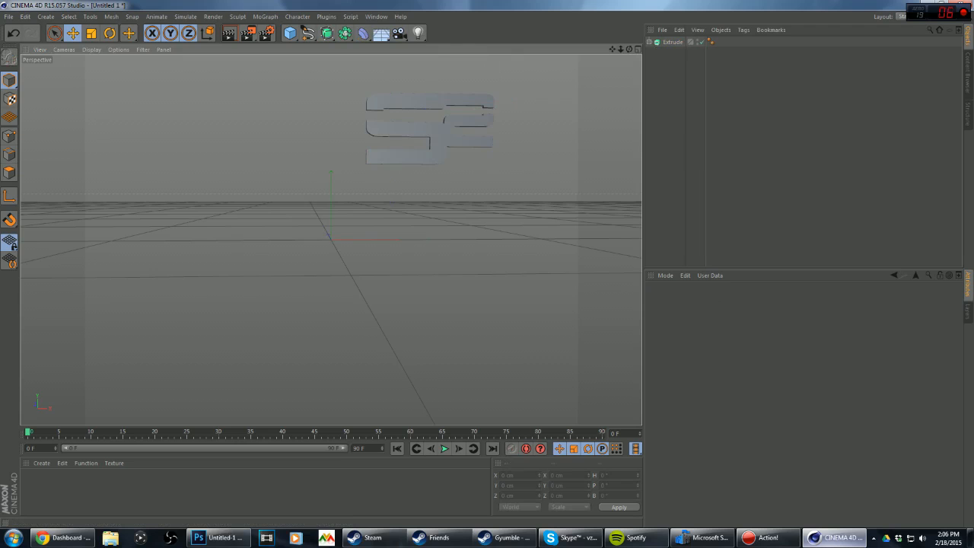
# - Deepen the logo's extrusion to about 204 cm along Z
pyautogui.moveTo(612, 49); pyautogui.dragTo(647, 49)
pyautogui.click(673, 42)
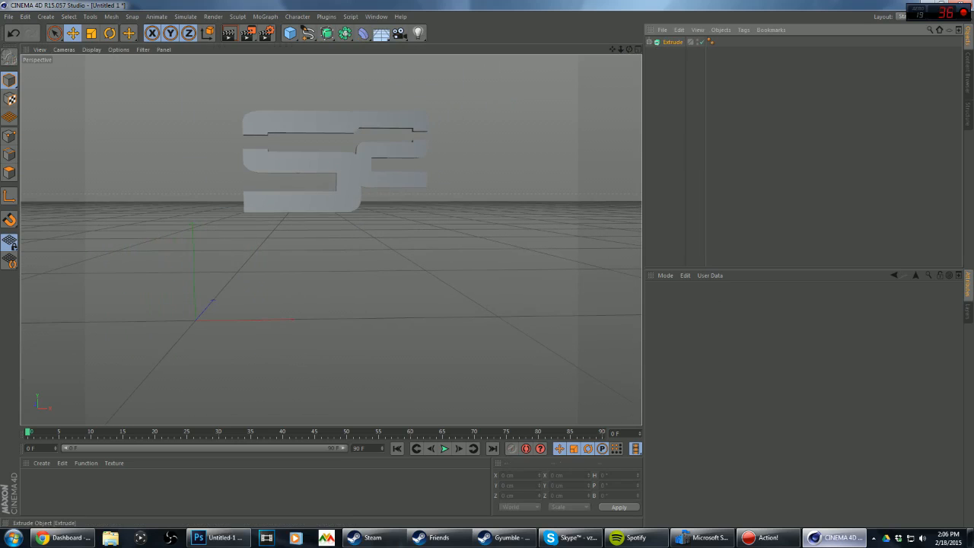
pyautogui.moveTo(799, 321); pyautogui.dragTo(799, 210)
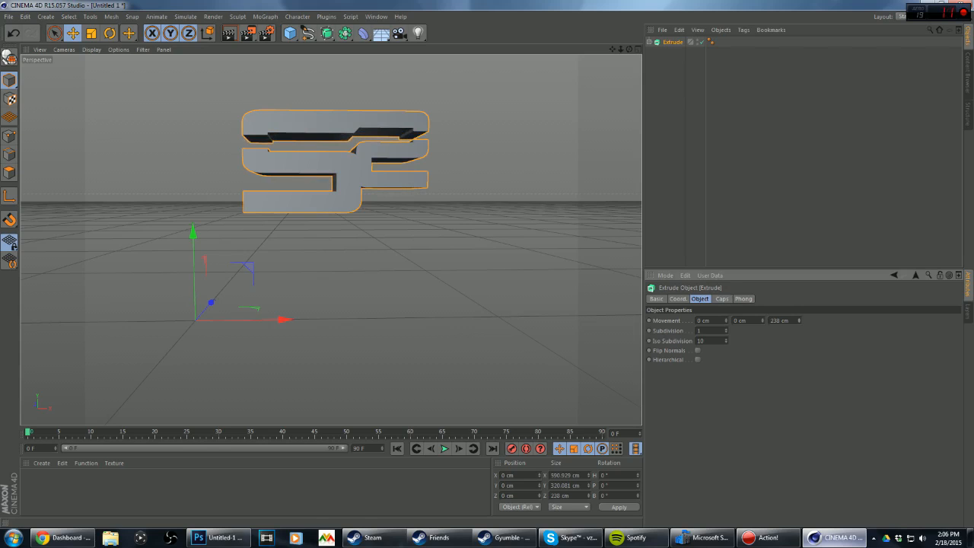
pyautogui.moveTo(629, 49)
pyautogui.mouseDown()
pyautogui.moveTo(487, 106)
pyautogui.moveTo(521, 83)
pyautogui.moveTo(627, 68)
pyautogui.moveTo(544, 50)
pyautogui.moveTo(498, 57)
pyautogui.moveTo(624, 70)
pyautogui.moveTo(609, 38)
pyautogui.moveTo(638, 50)
pyautogui.moveTo(628, 38)
pyautogui.moveTo(629, 49)
pyautogui.mouseUp()
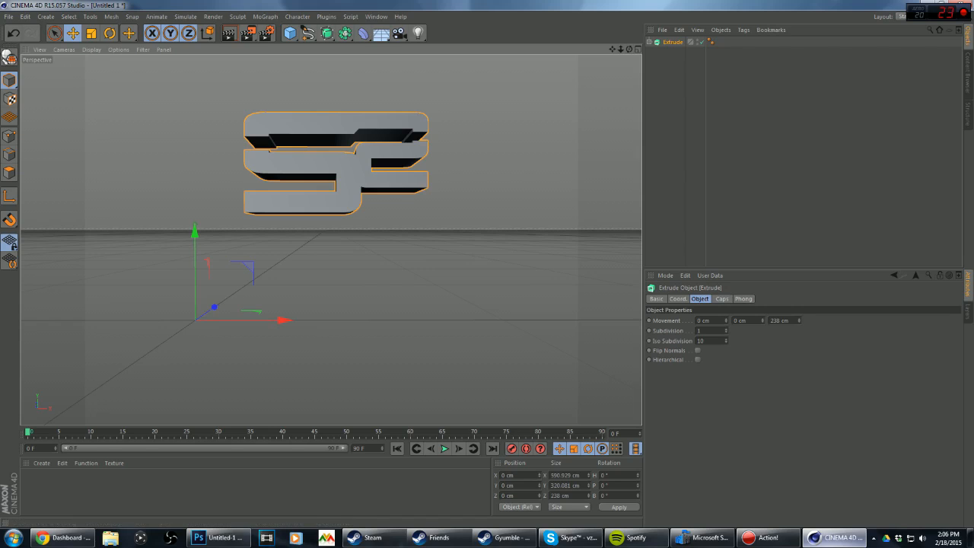
pyautogui.moveTo(799, 320); pyautogui.dragTo(799, 347)
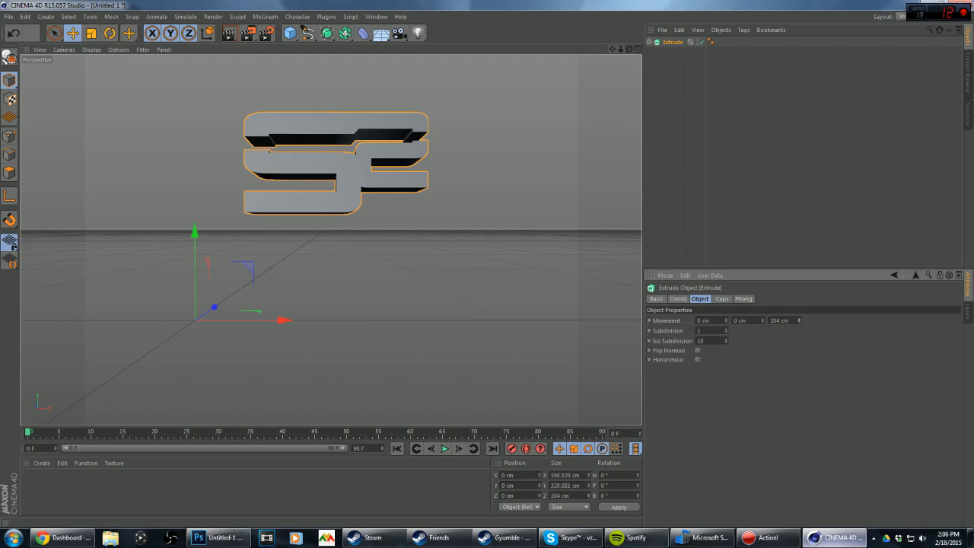
pyautogui.moveTo(630, 49)
pyautogui.mouseDown()
pyautogui.moveTo(631, 61)
pyautogui.moveTo(612, 50)
pyautogui.moveTo(607, 58)
pyautogui.moveTo(635, 49)
pyautogui.moveTo(609, 62)
pyautogui.moveTo(640, 46)
pyautogui.mouseUp()
pyautogui.click(597, 84)
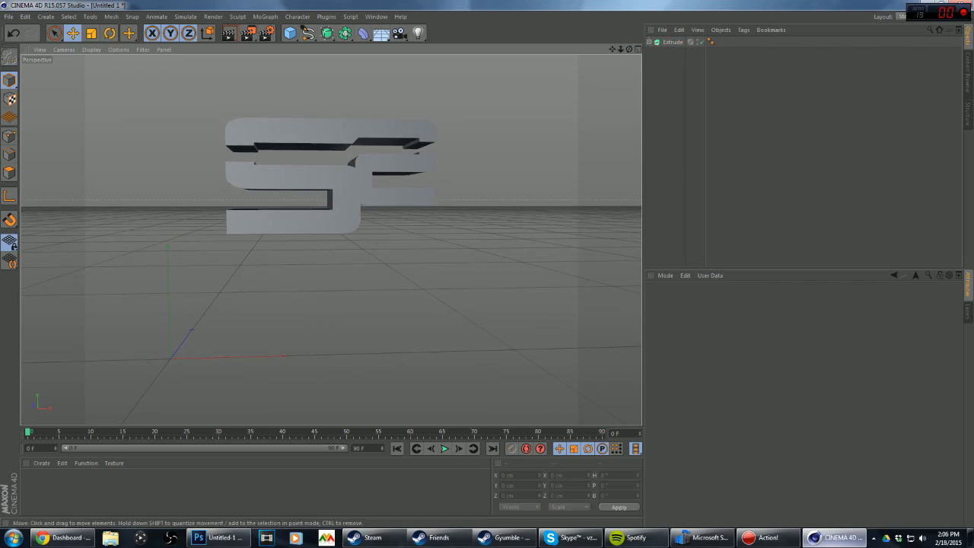
# - Create a new material and apply it to the extruded logo
pyautogui.doubleClick(228, 491)
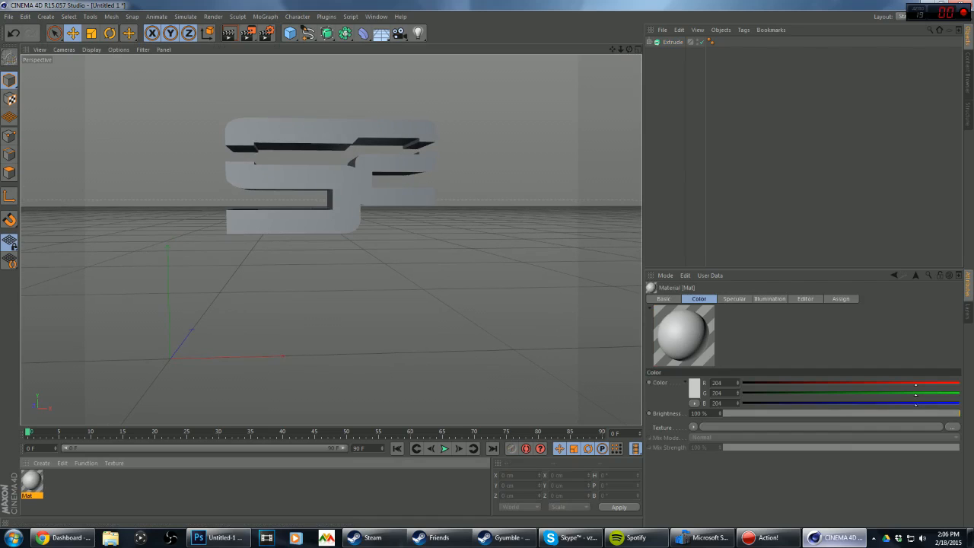
pyautogui.moveTo(31, 481); pyautogui.dragTo(308, 177)
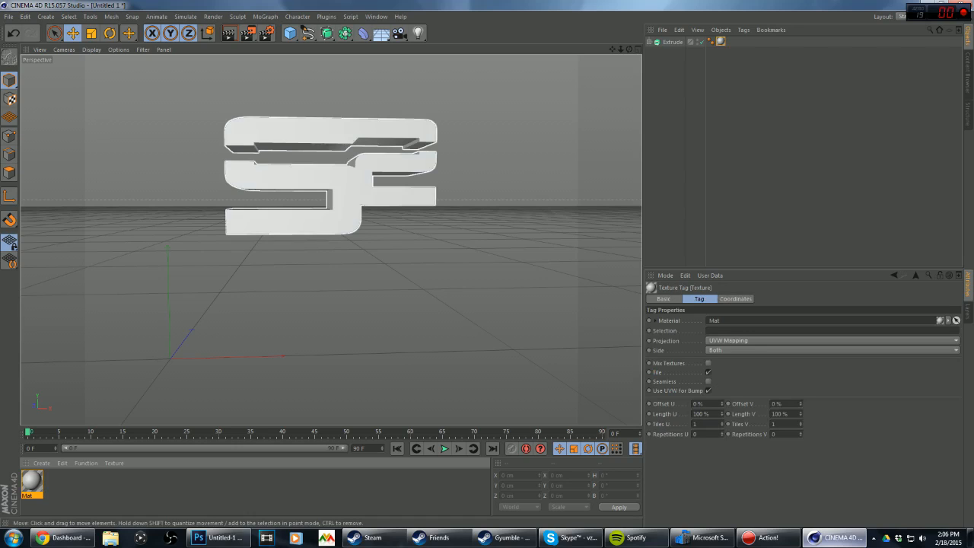
# - Set the logo material's color to a neutral grey with RGB values of 179
pyautogui.doubleClick(31, 481)
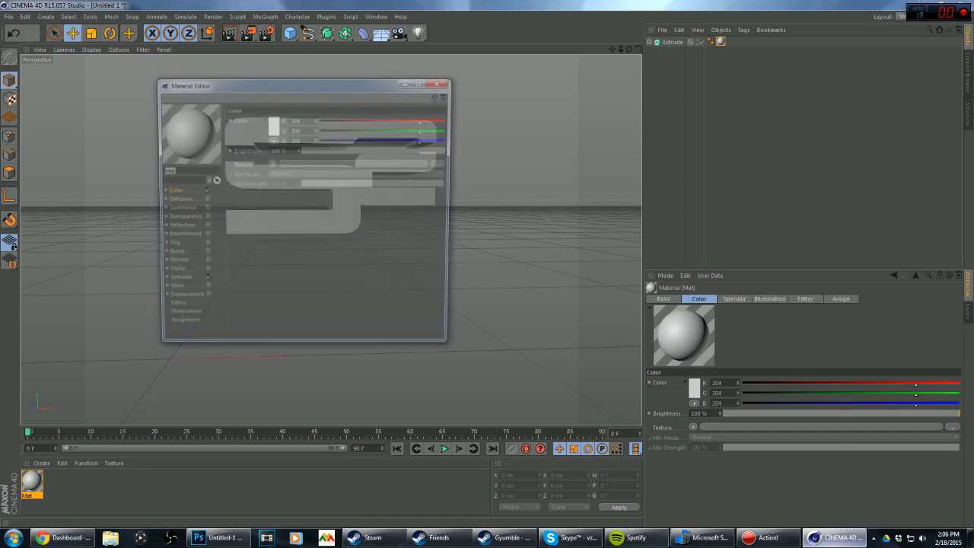
pyautogui.click(273, 128)
pyautogui.moveTo(217, 99); pyautogui.dragTo(217, 107)
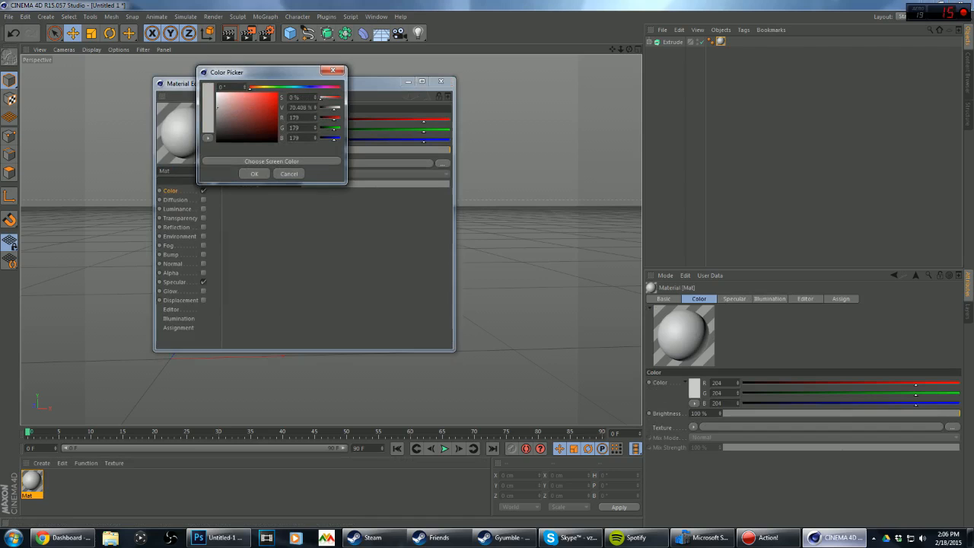
pyautogui.click(254, 173)
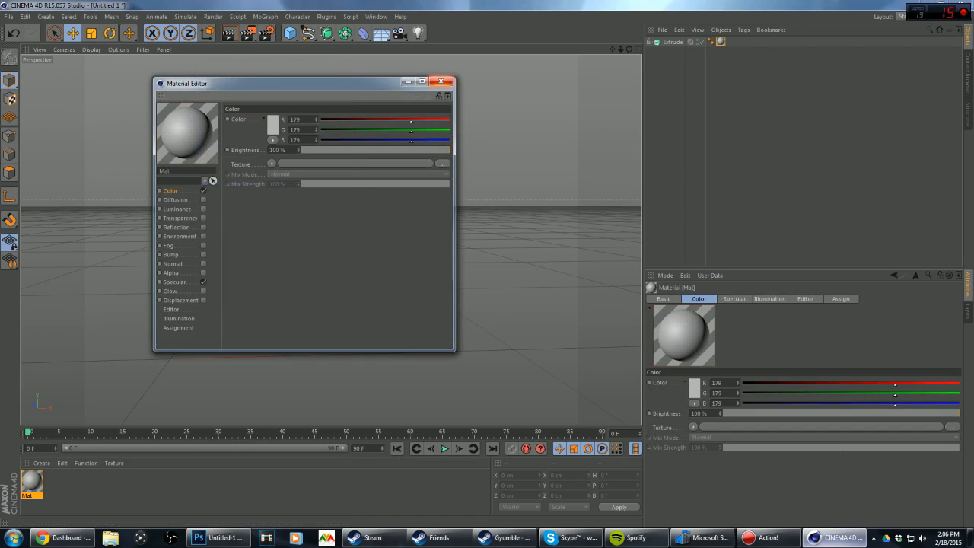
pyautogui.click(441, 81)
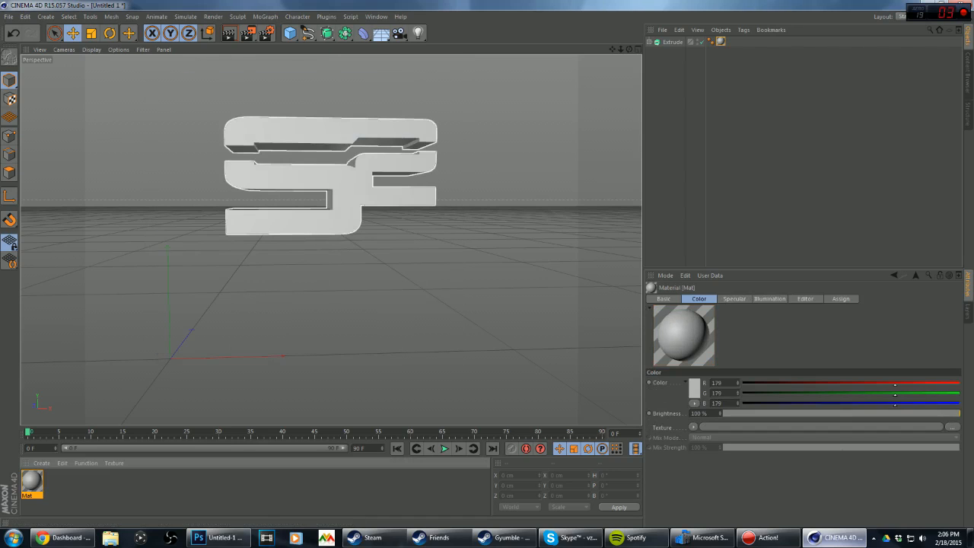
# - Apply the material to the logo a second time and delete the duplicate texture tag
pyautogui.moveTo(31, 481); pyautogui.dragTo(331, 175)
pyautogui.click(731, 42)
pyautogui.press('Delete')
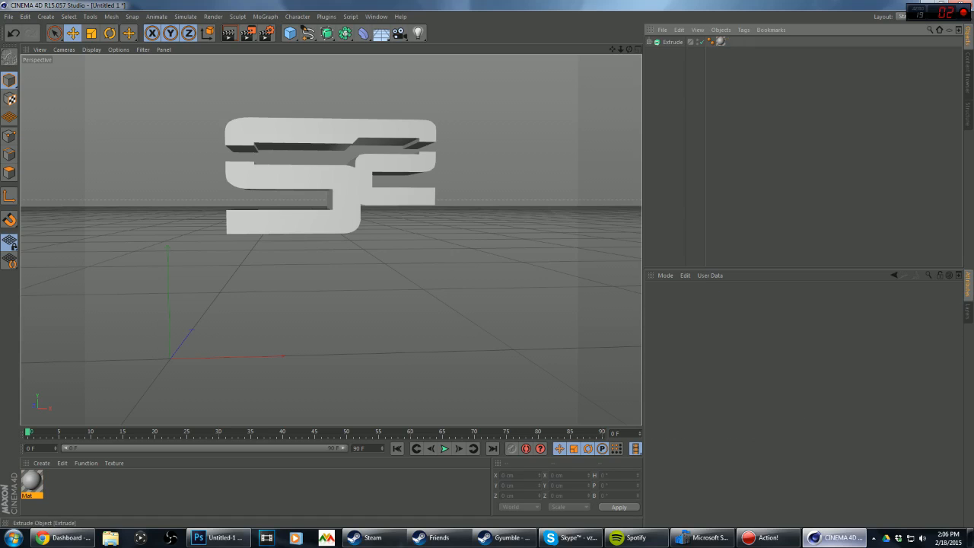
pyautogui.click(721, 42)
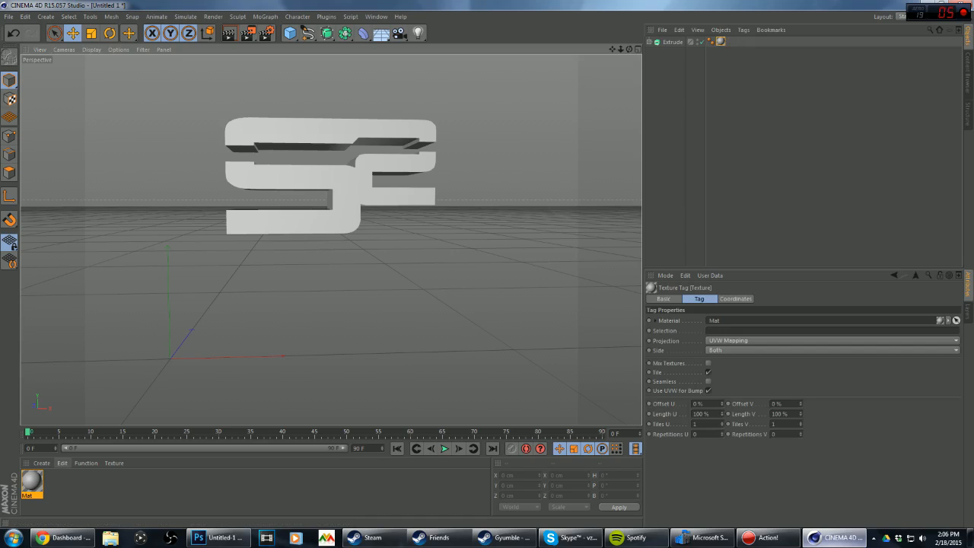
# - Darken the logo material's color to a neutral grey with RGB values of 158
pyautogui.doubleClick(31, 481)
pyautogui.click(268, 110)
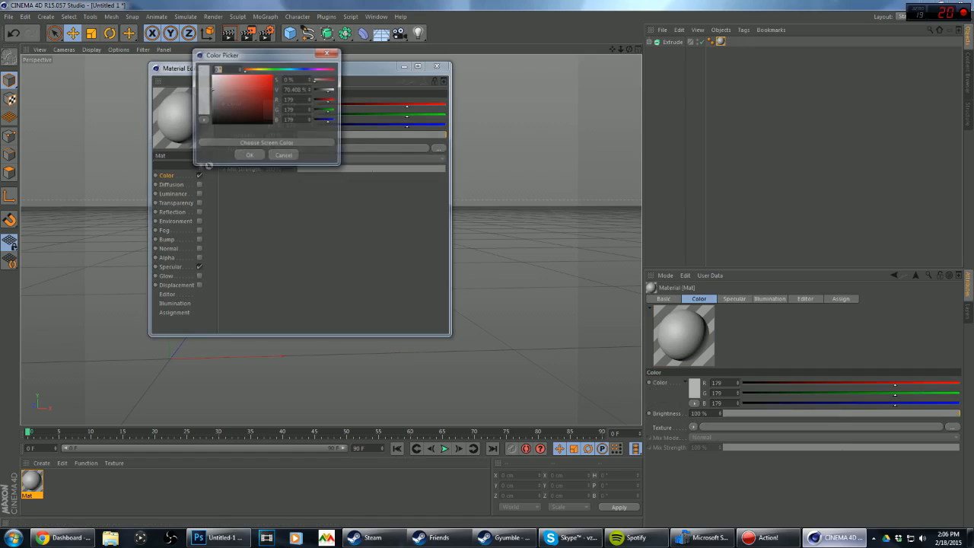
pyautogui.moveTo(226, 90); pyautogui.dragTo(211, 93)
pyautogui.click(250, 156)
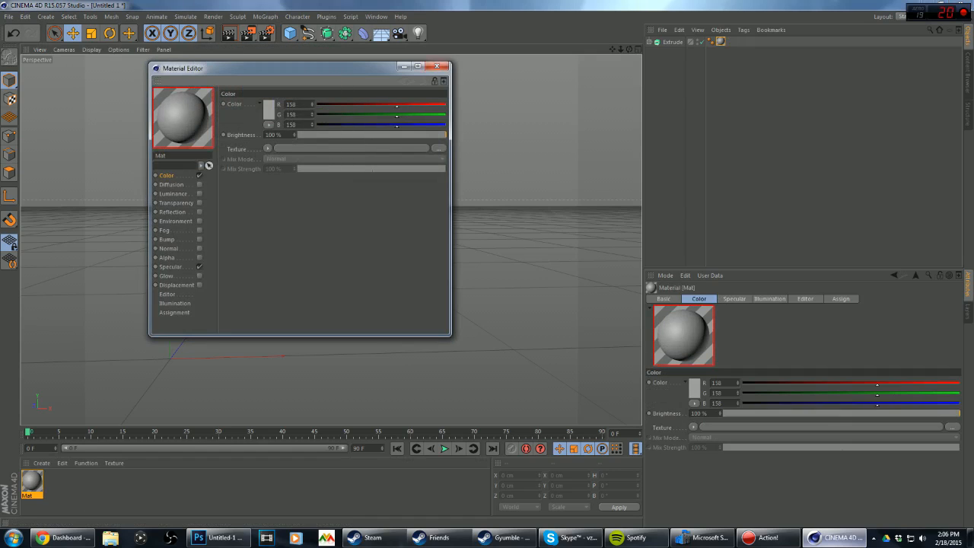
pyautogui.click(436, 66)
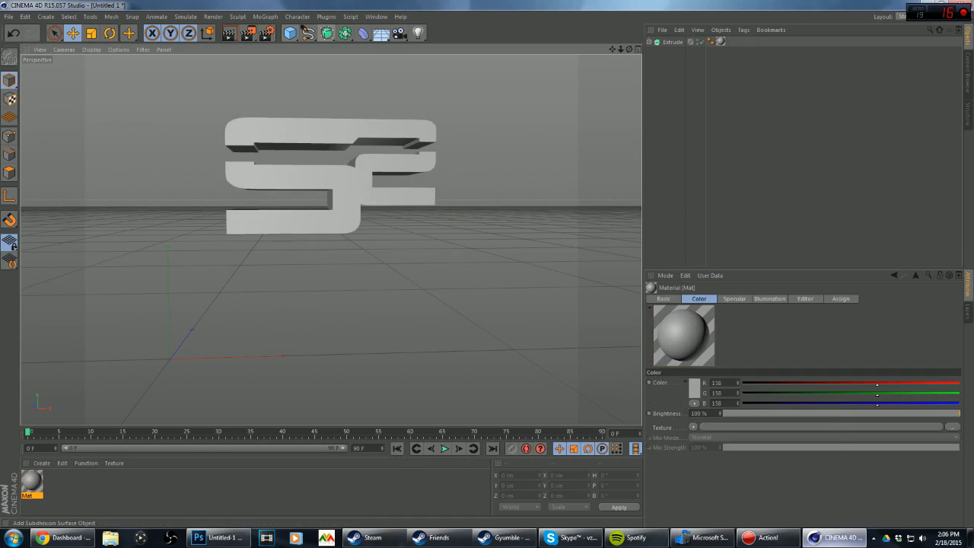
# - Render the extruded logo to the Picture Viewer from the current view and again from a second viewing angle
pyautogui.click(248, 33)
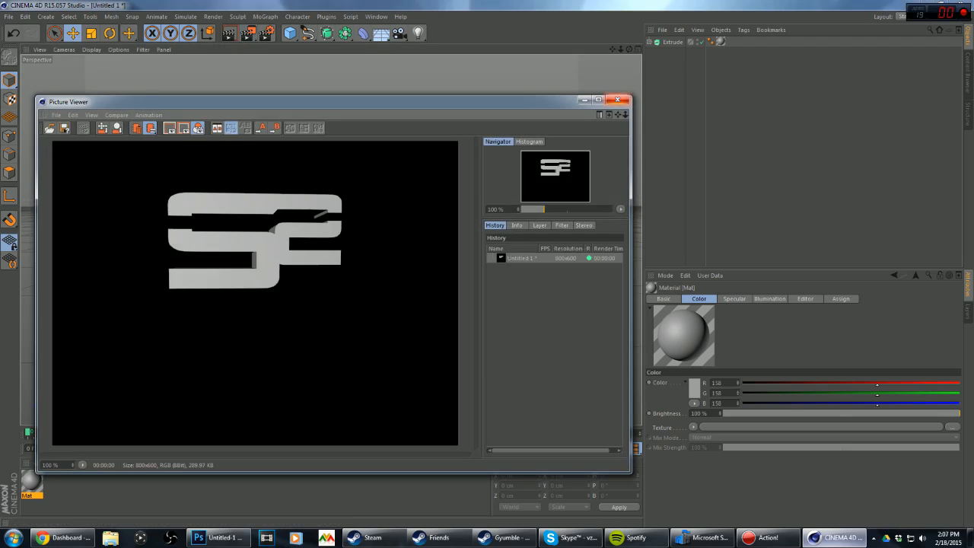
pyautogui.click(617, 100)
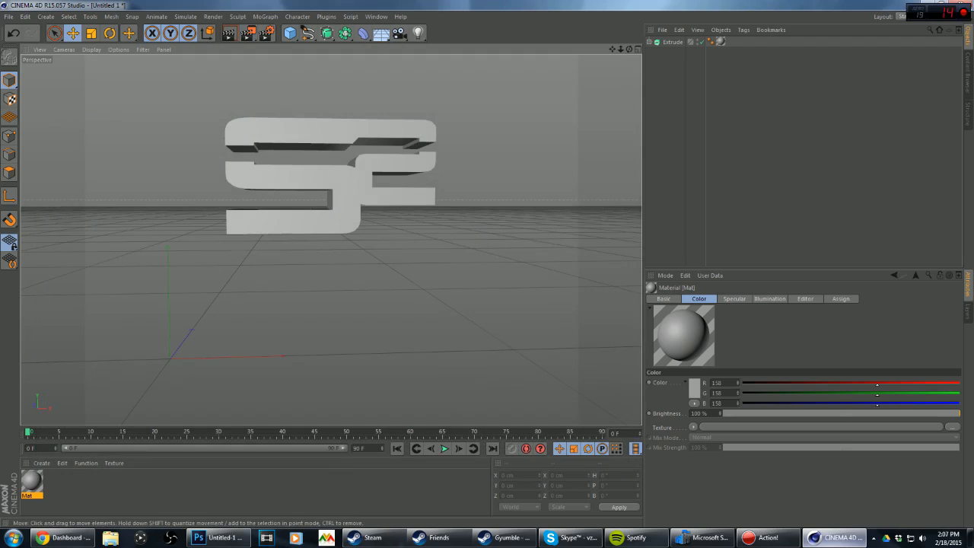
pyautogui.moveTo(330, 240)
pyautogui.keyDown('alt'); pyautogui.mouseDown()
pyautogui.moveTo(334, 263)
pyautogui.moveTo(333, 245)
pyautogui.mouseUp(); pyautogui.keyUp('alt')
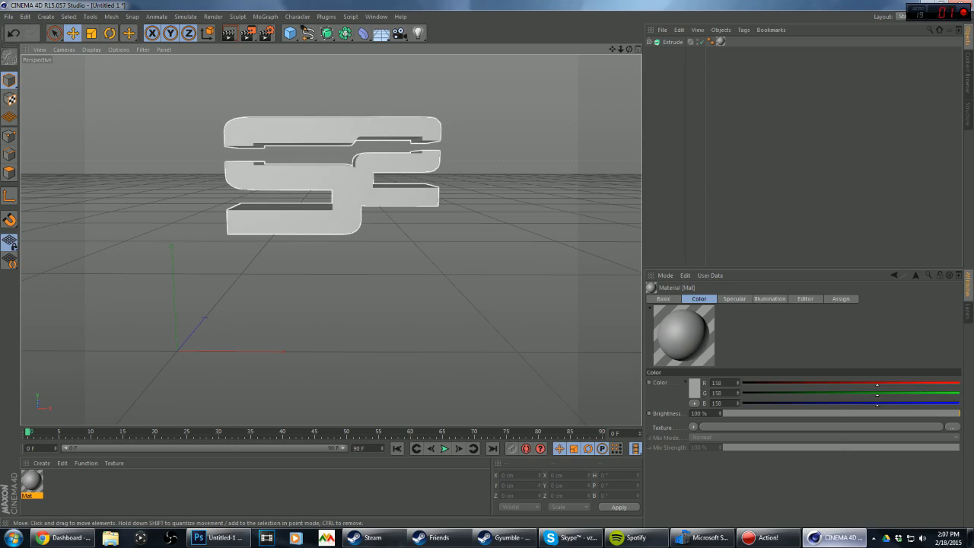
pyautogui.hotkey('shift', 'r')
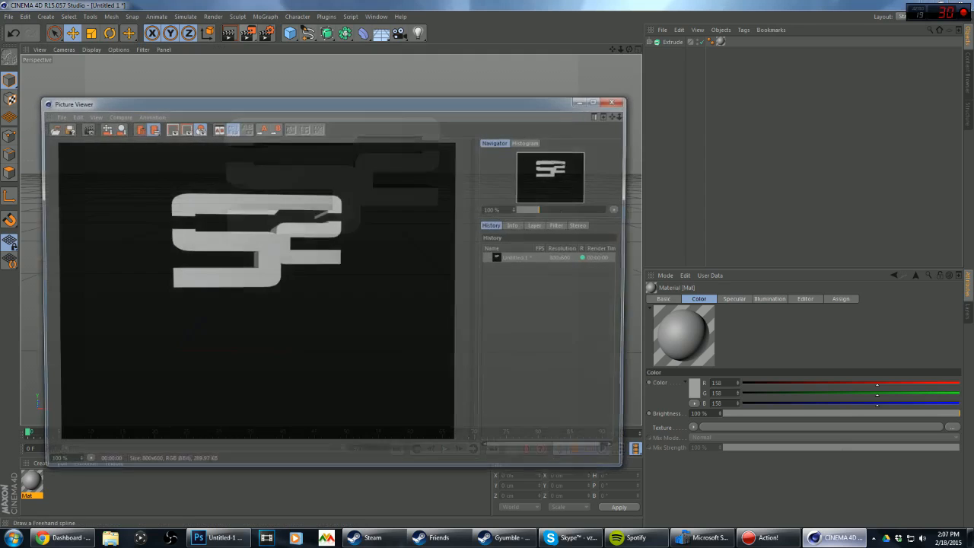
pyautogui.rightClick(517, 266)
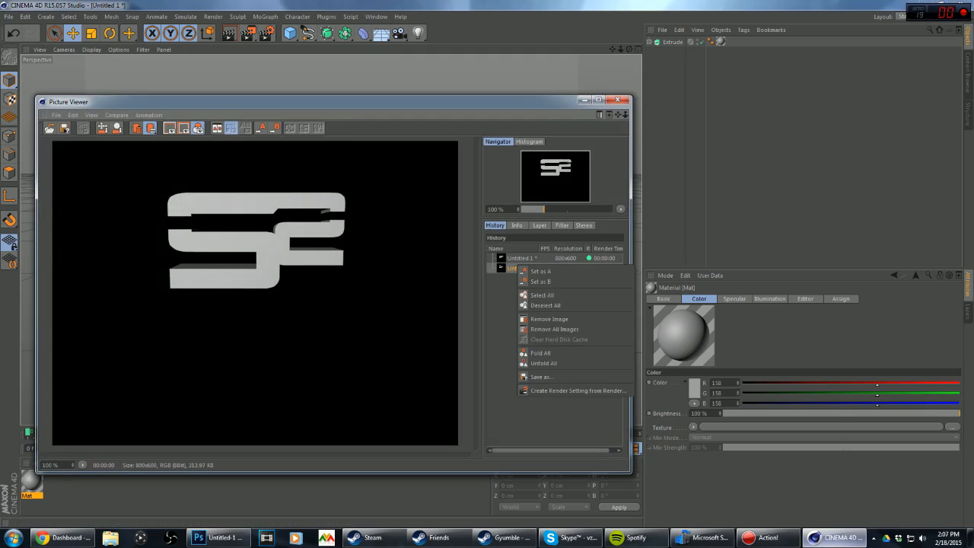
pyautogui.click(541, 377)
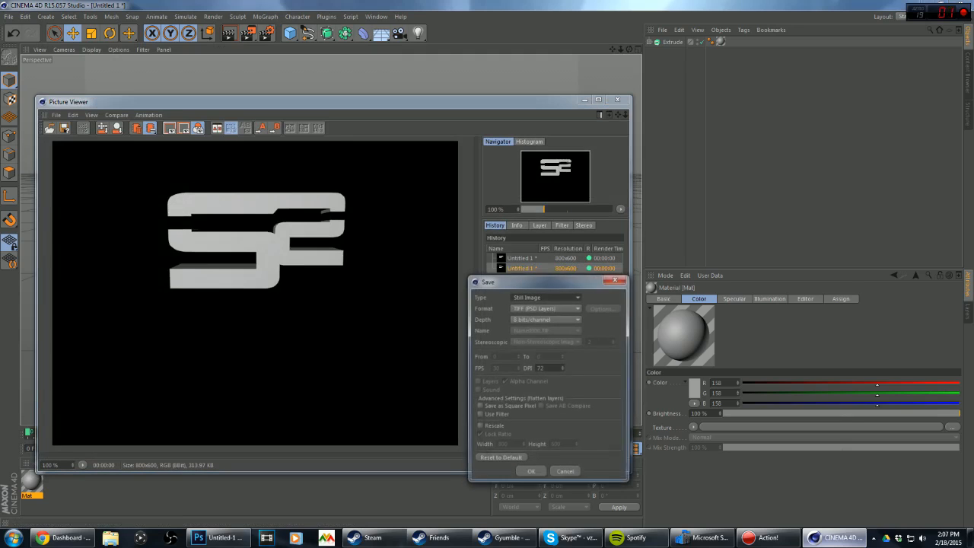
pyautogui.click(616, 279)
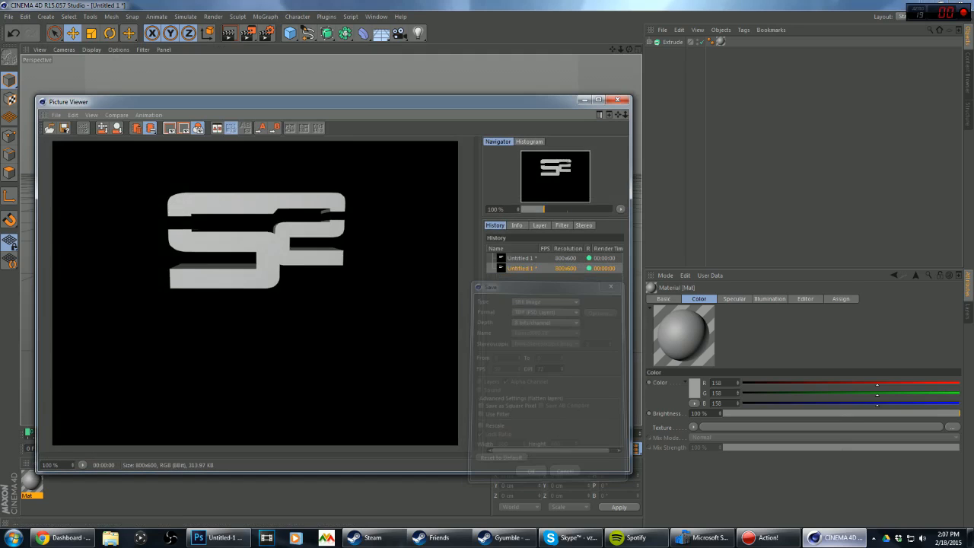
pyautogui.click(617, 100)
# - Set the render's save format to PNG in the render settings and enable Alpha Channel with Straight Alpha
pyautogui.hotkey('ctrl', 'b')
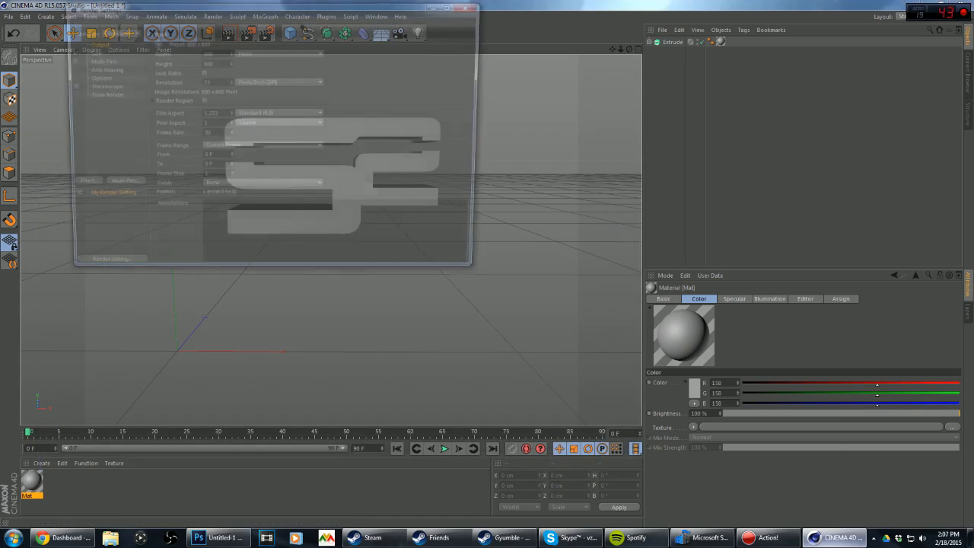
pyautogui.click(89, 52)
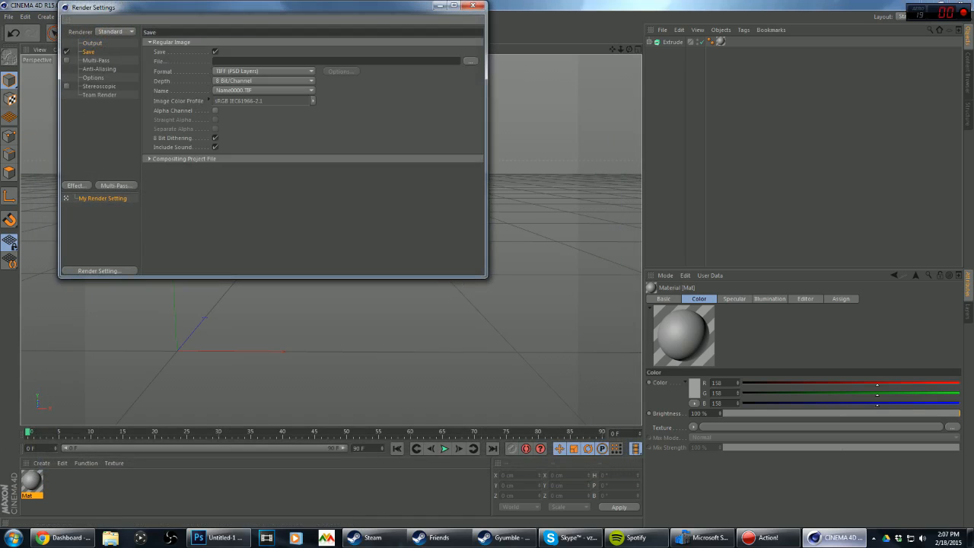
pyautogui.click(263, 71)
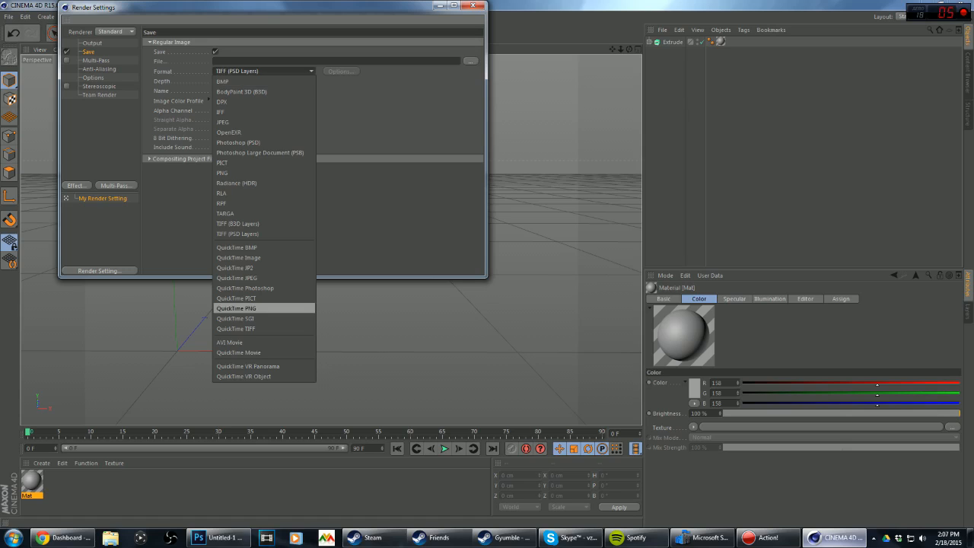
pyautogui.click(223, 173)
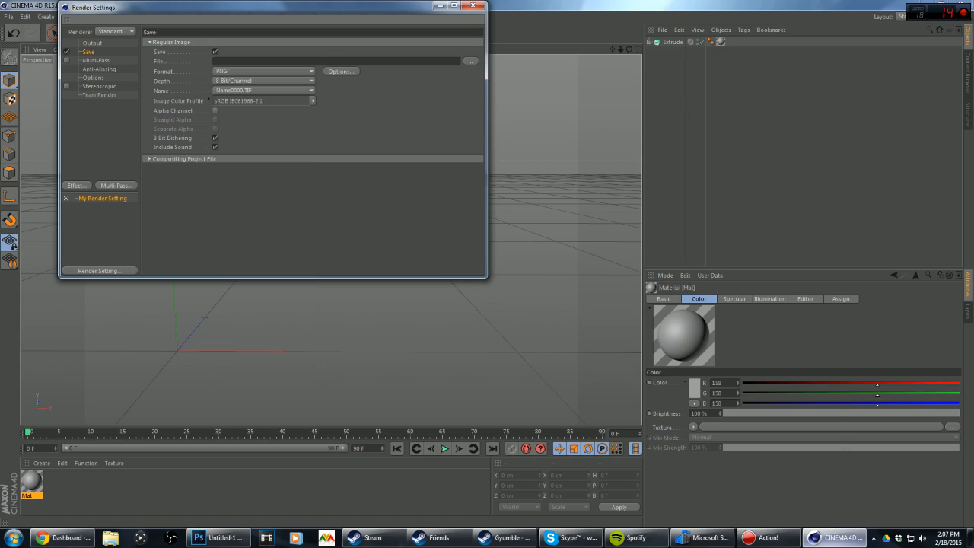
pyautogui.click(215, 110)
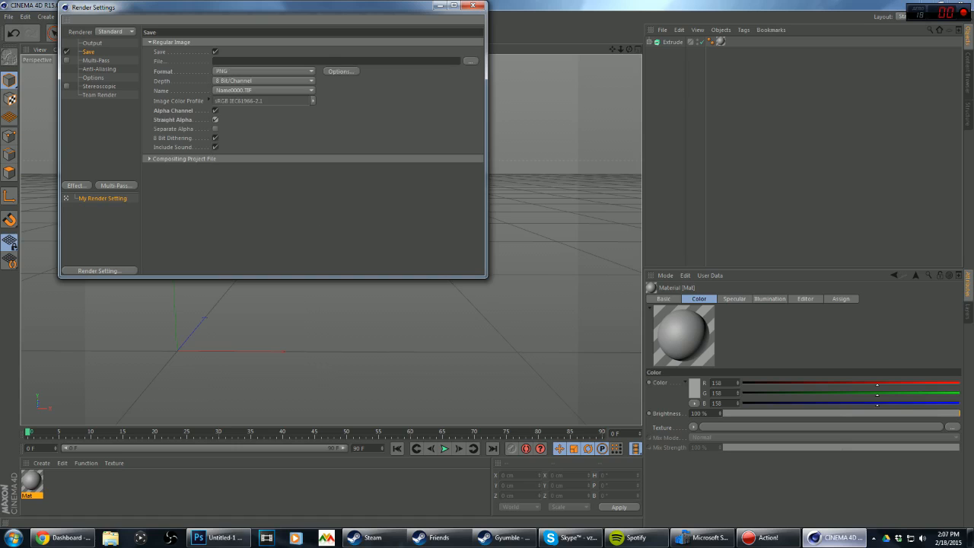
# - Set the render's output file to soar on the Desktop and render the logo to the Picture Viewer
pyautogui.click(471, 61)
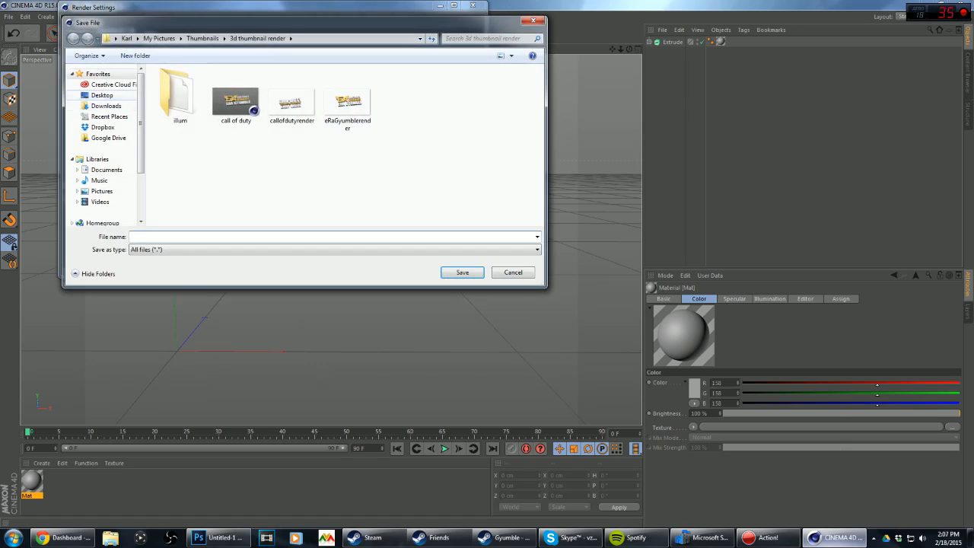
pyautogui.click(102, 95)
pyautogui.write('soar')
pyautogui.press('Return')
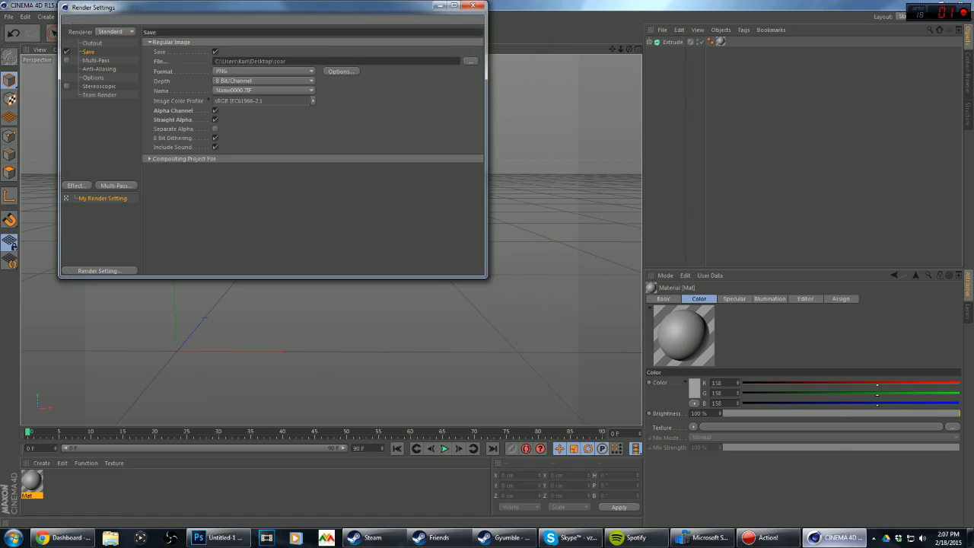
pyautogui.click(473, 5)
pyautogui.click(249, 32)
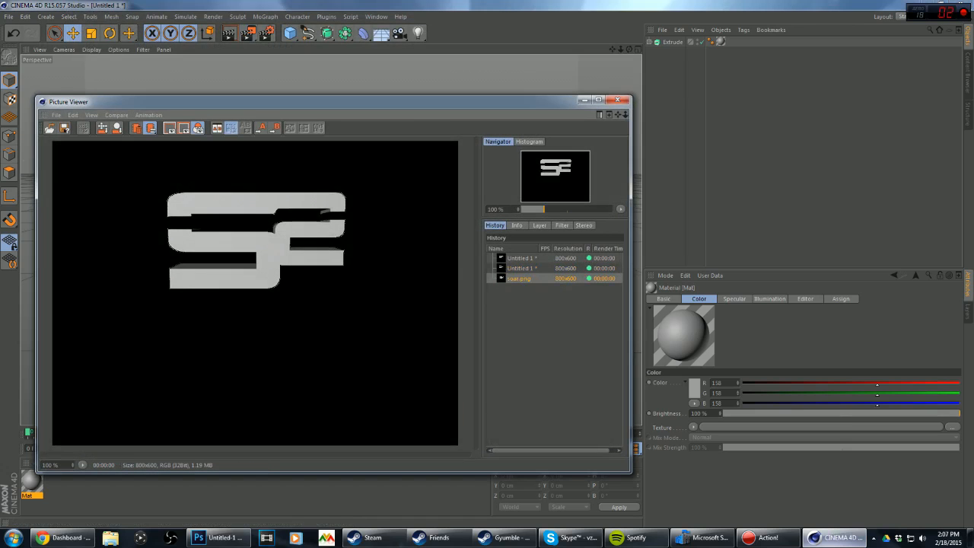
pyautogui.click(618, 100)
# - Switch to Photoshop and open soar.png from the Desktop
pyautogui.click(970, 538)
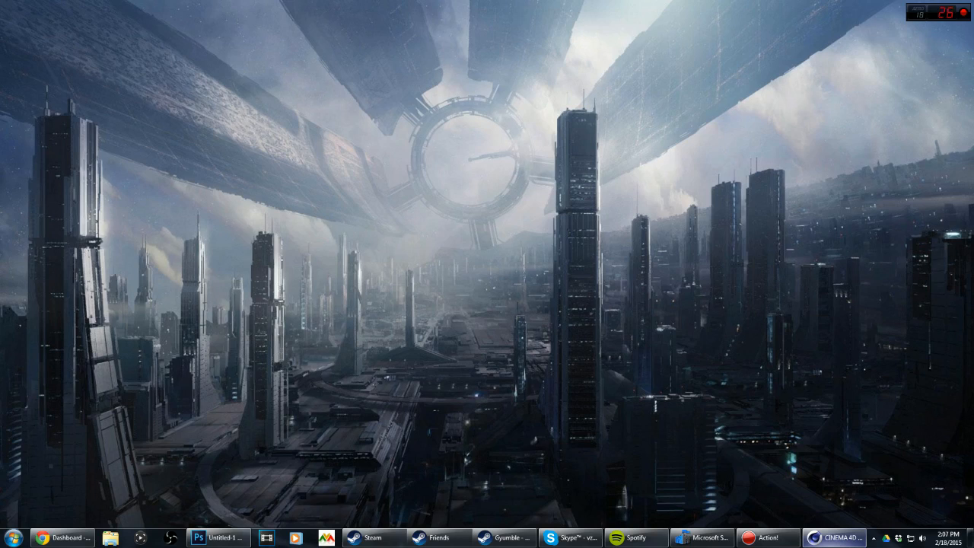
pyautogui.click(218, 538)
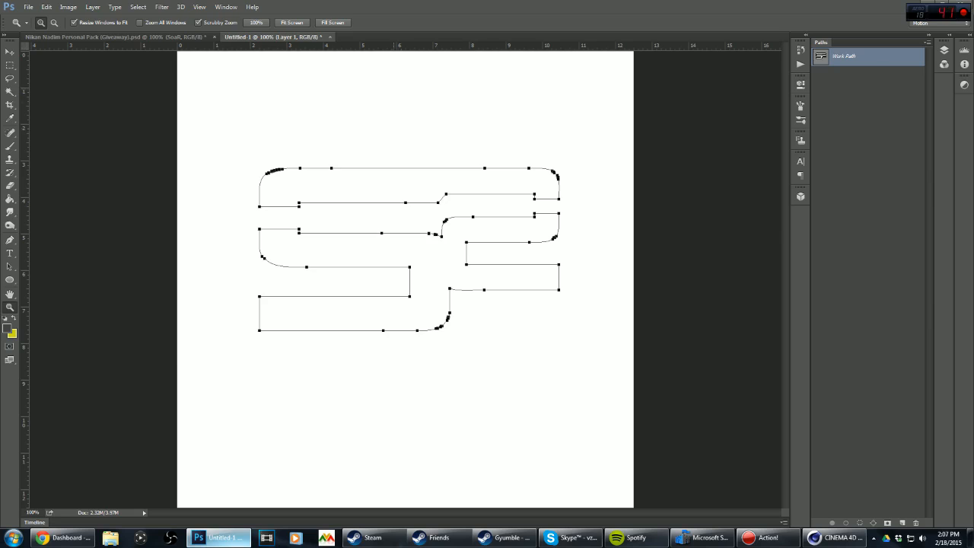
pyautogui.hotkey('ctrl', 'o')
pyautogui.click(35, 80)
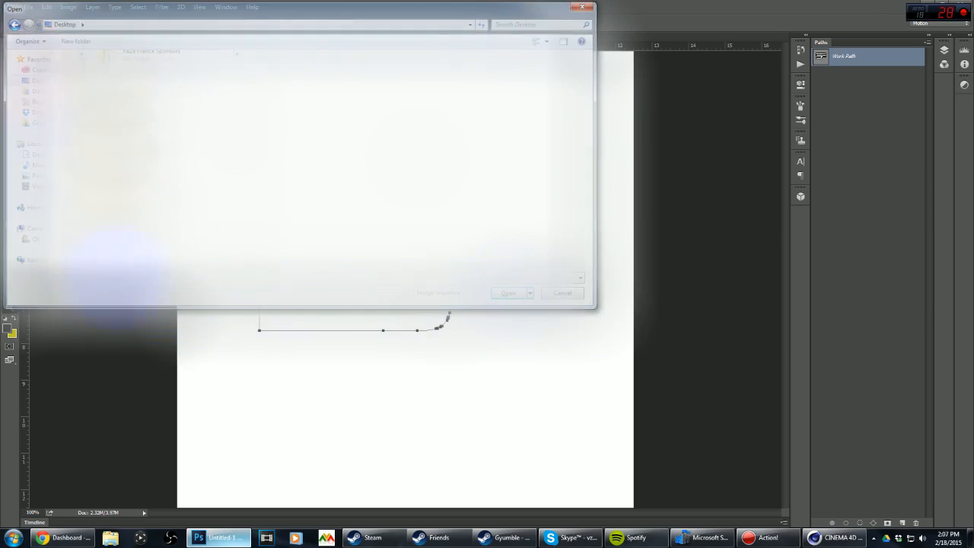
pyautogui.scroll(3, 454, 205)
pyautogui.scroll(-5, 454, 206)
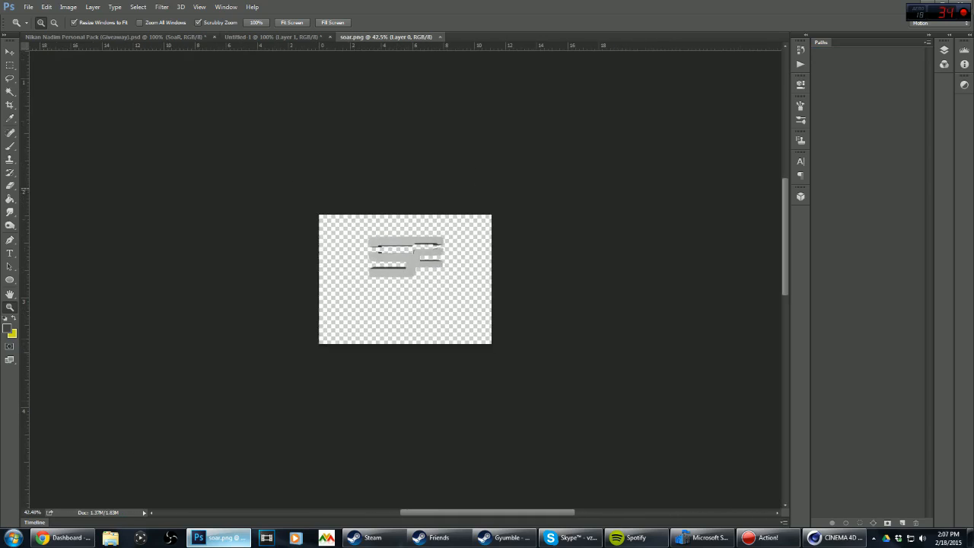
pyautogui.scroll(3, 454, 206)
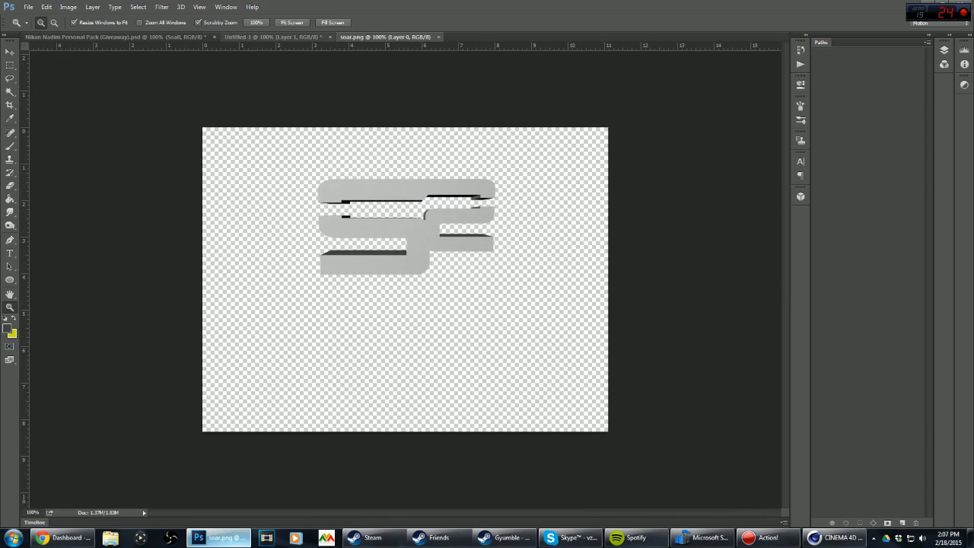
# - Deselect the work path in Untitled-1 and copy the rendered logo from soar.png into that document as a new layer
pyautogui.click(273, 36)
pyautogui.click(385, 37)
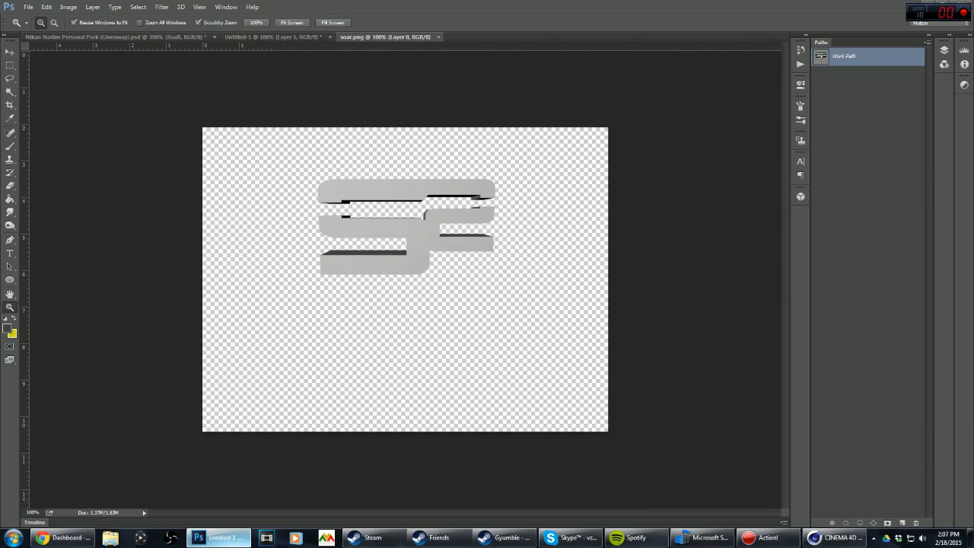
pyautogui.click(272, 36)
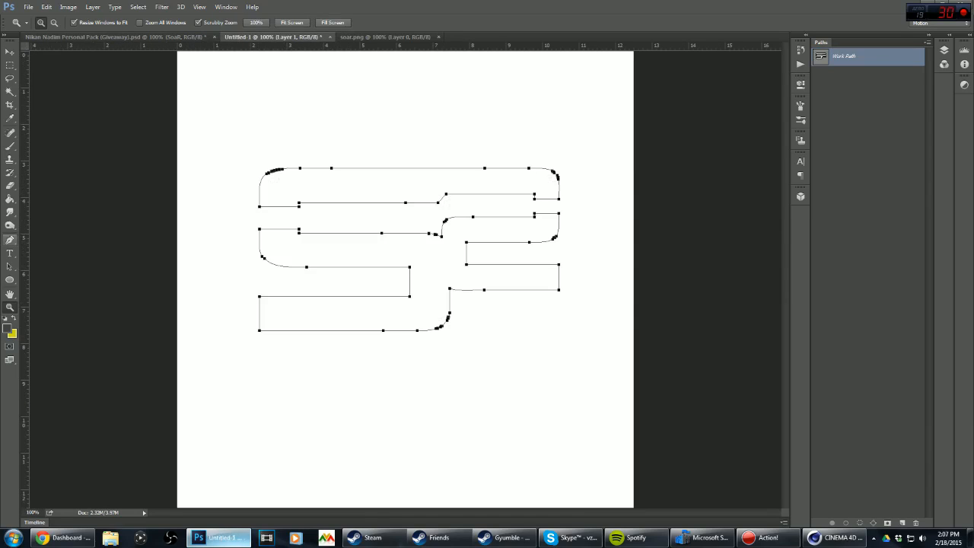
pyautogui.press('Return')
pyautogui.click(385, 36)
pyautogui.press('v')
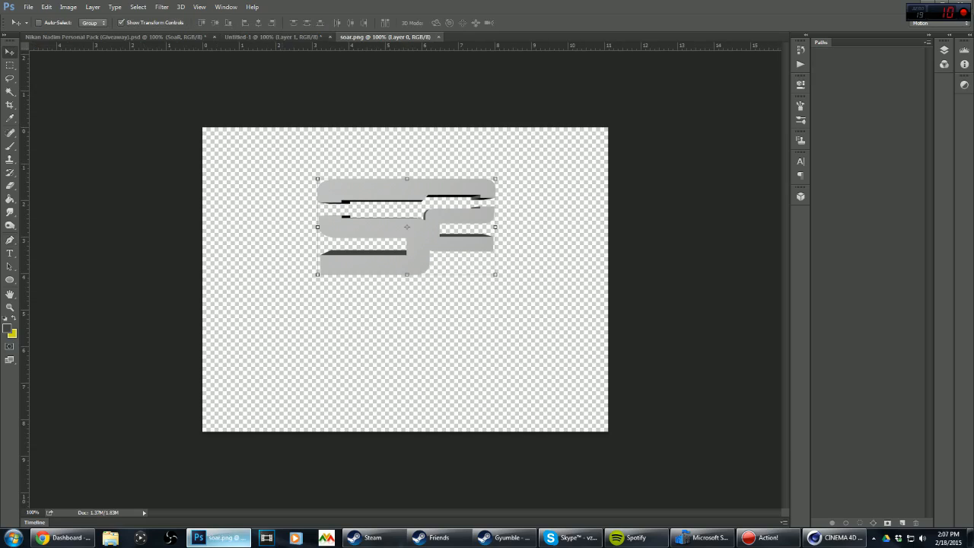
pyautogui.moveTo(406, 227); pyautogui.dragTo(366, 243)
pyautogui.press('z')
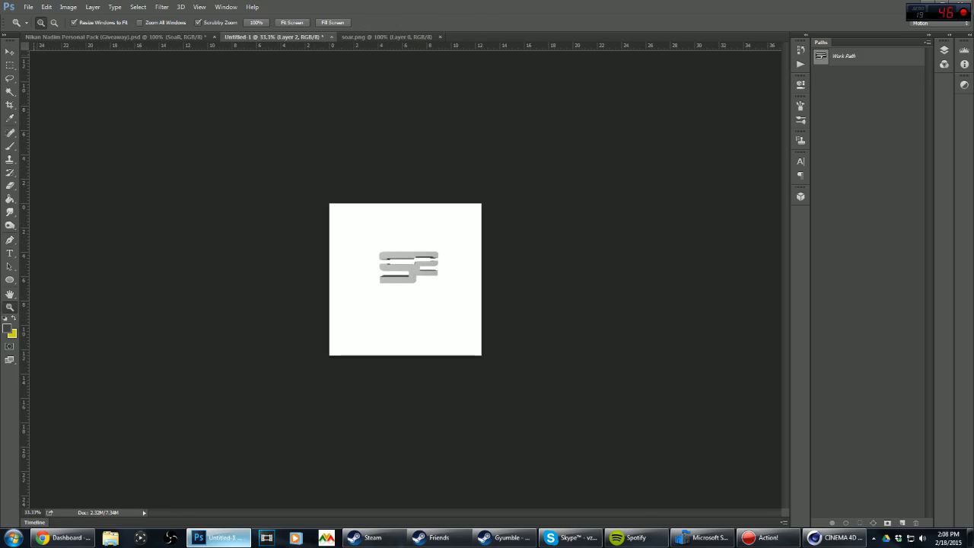
# - Show the list of layers and dock it together with the paths list
pyautogui.press('v')
pyautogui.press('F7')
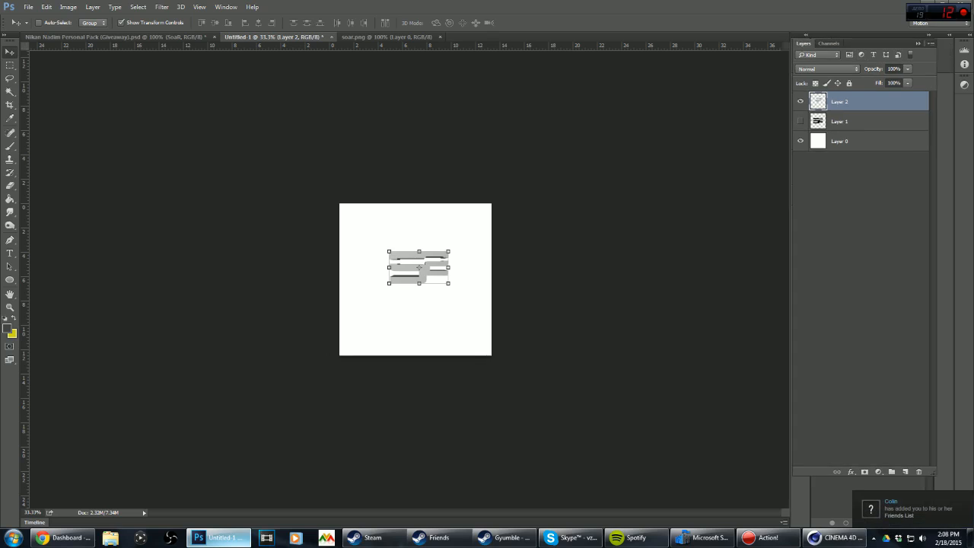
pyautogui.moveTo(872, 43); pyautogui.dragTo(911, 42)
# - Scale the rendered logo up proportionally until it nearly fills the canvas width, and nudge it to the right to center it
pyautogui.keyDown('shift'); pyautogui.moveTo(448, 283); pyautogui.dragTo(466, 294); pyautogui.keyUp('shift')
pyautogui.press('Return')
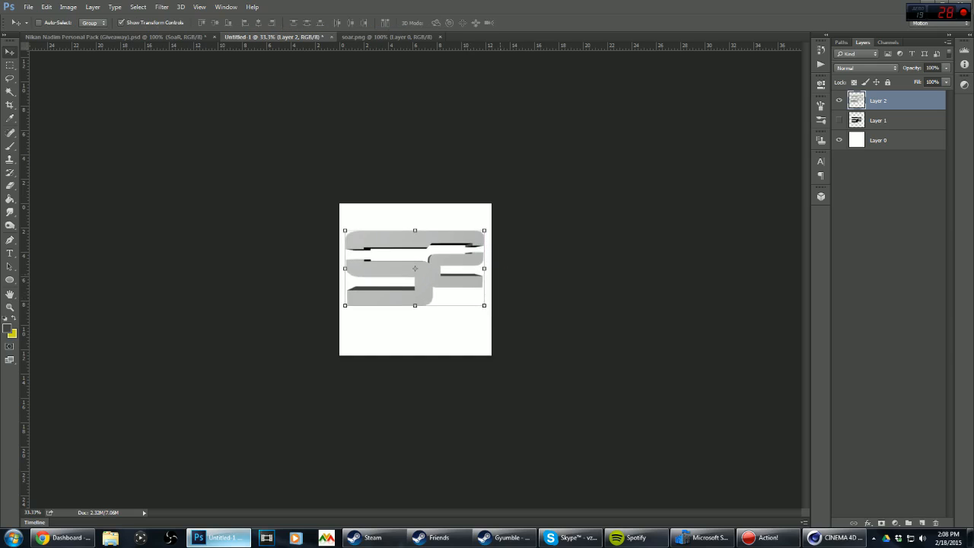
pyautogui.press('Right')
pyautogui.press('Right')
pyautogui.press('Right')
pyautogui.press('Left')
pyautogui.press('z')
pyautogui.click(418, 279)
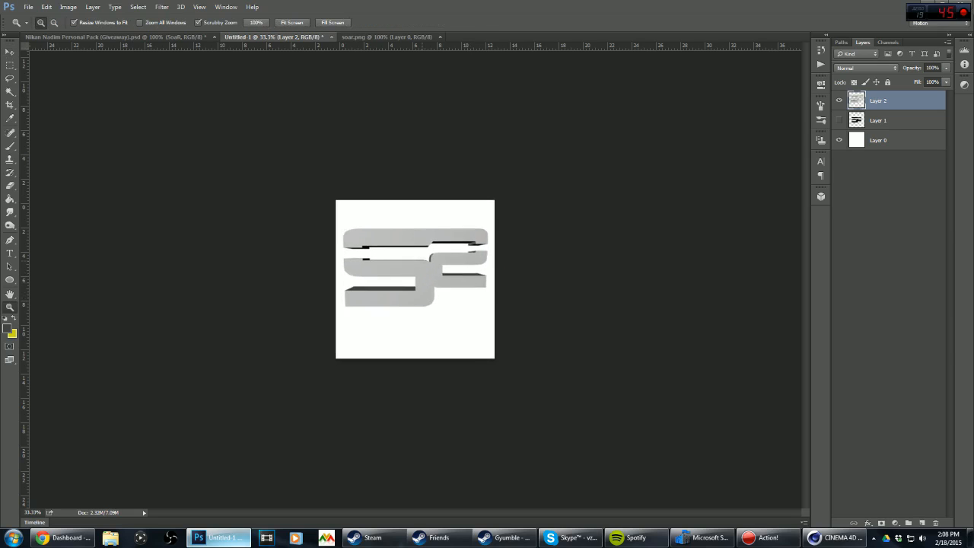
pyautogui.click(353, 192)
pyautogui.click(353, 192)
pyautogui.click(353, 192)
pyautogui.click(353, 191)
pyautogui.keyDown('alt'); pyautogui.scroll(-4, 353, 192); pyautogui.keyUp('alt')
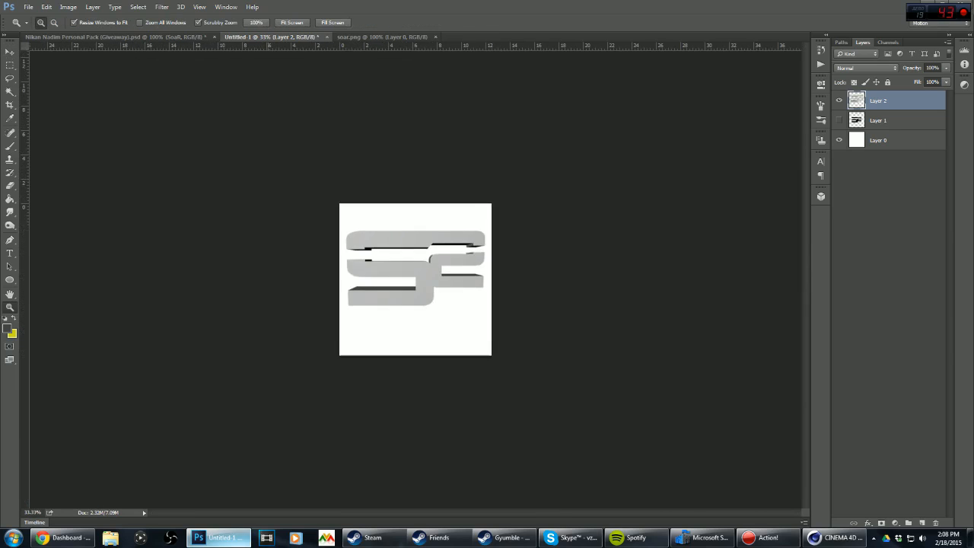
# - Make the flat logo on Layer 1 visible and move its layer above the rendered logo's layer
pyautogui.keyDown('alt'); pyautogui.scroll(1, 353, 192); pyautogui.keyUp('alt')
pyautogui.click(10, 52)
pyautogui.moveTo(138, 111); pyautogui.dragTo(140, 114)
pyautogui.press('z')
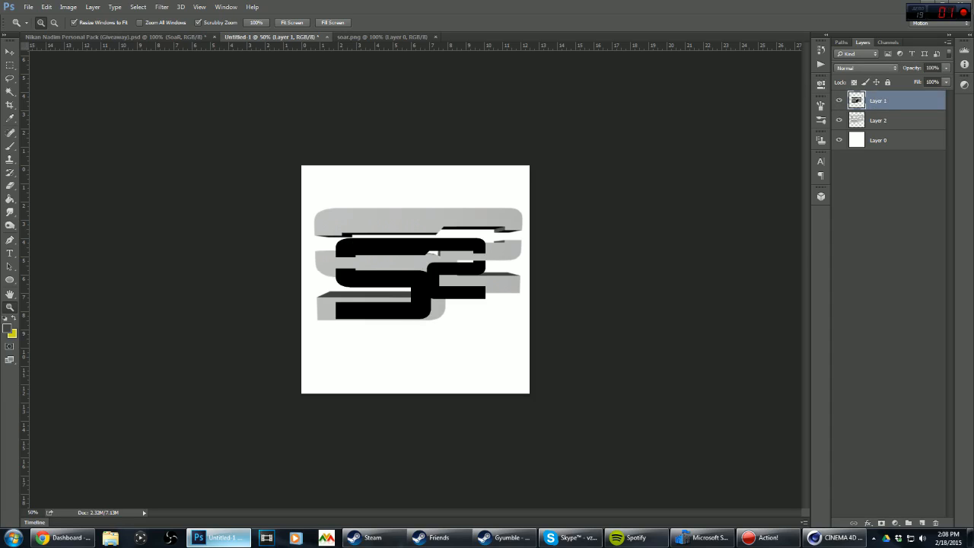
# - Align the flat logo with the rendered logo's upper-left corner and scale it proportionally to about 137%
pyautogui.press('v')
pyautogui.moveTo(426, 120); pyautogui.dragTo(405, 90)
pyautogui.hotkey('ctrl', 't')
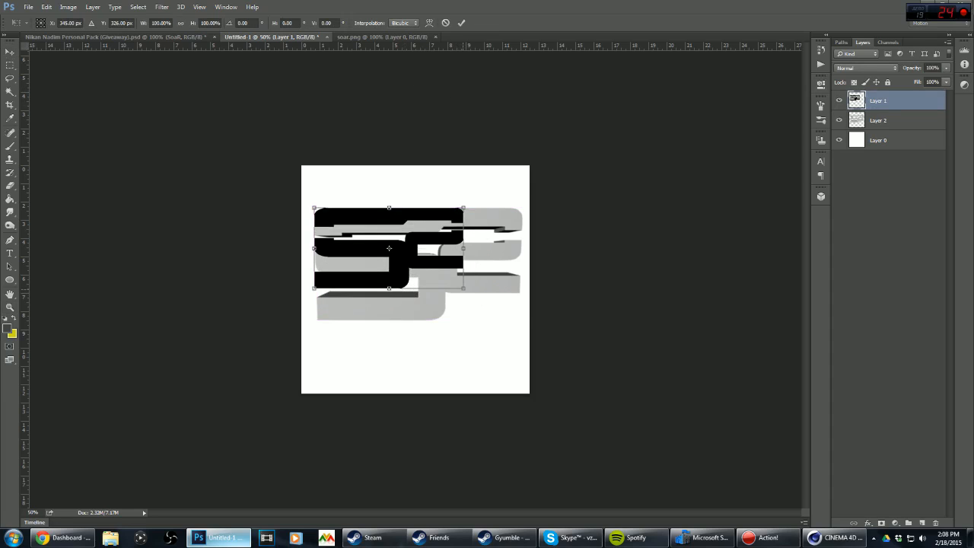
pyautogui.keyDown('shift'); pyautogui.moveTo(463, 288); pyautogui.dragTo(518, 318); pyautogui.keyUp('shift')
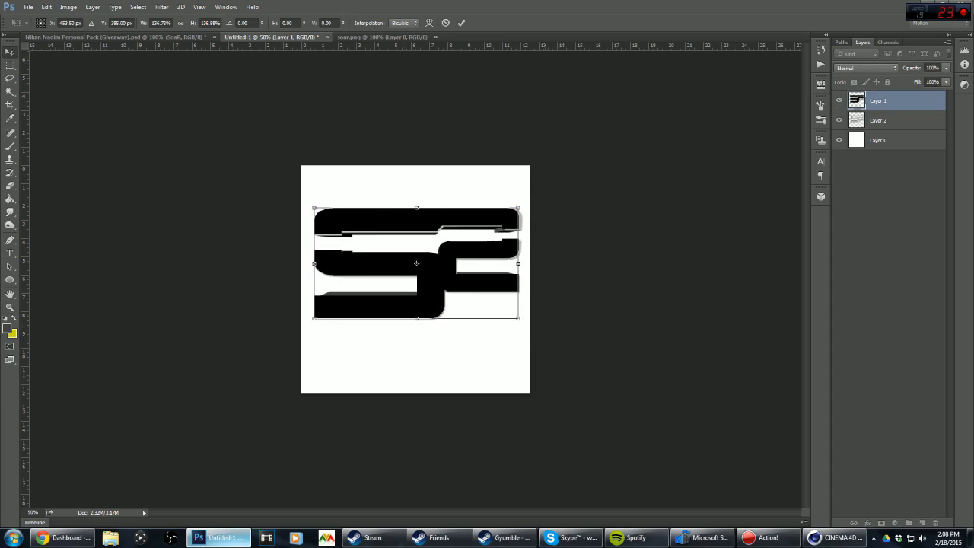
pyautogui.press('Return')
# - Stretch the flat logo's width to about 102% and nudge it down and left over the rendered logo
pyautogui.moveTo(518, 263); pyautogui.dragTo(523, 263)
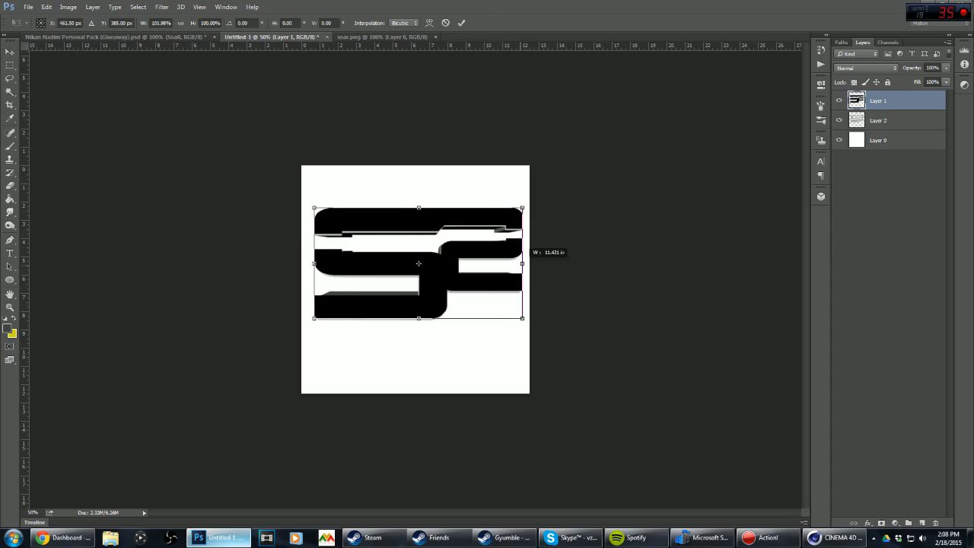
pyautogui.press('Return')
pyautogui.press('Down')
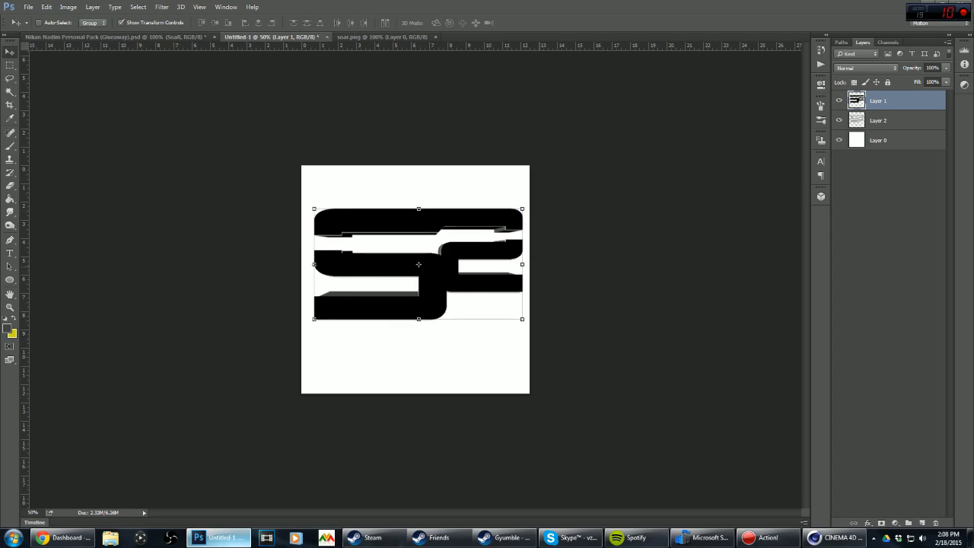
pyautogui.press('Left')
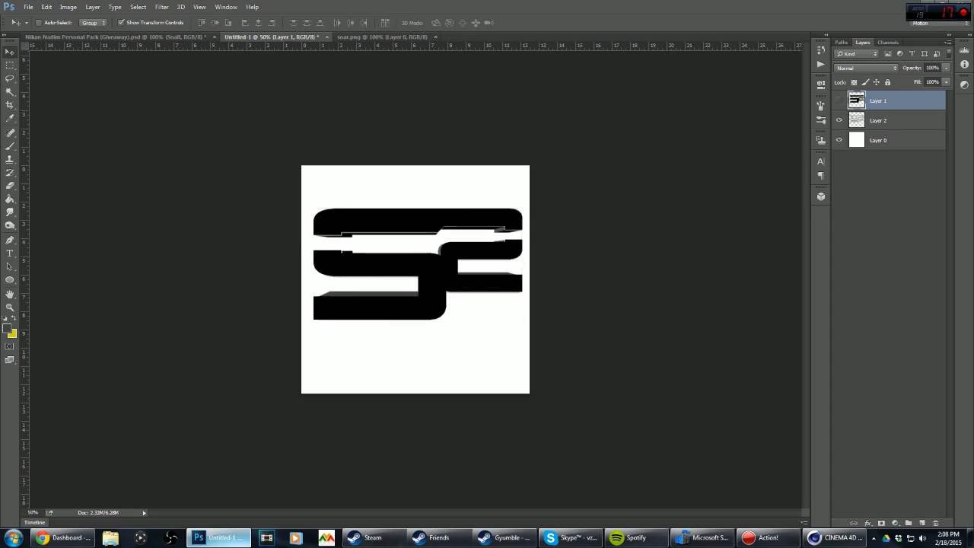
# - Fade Layer 1 to 50% opacity, and reduce it further to 0%
pyautogui.write('50')
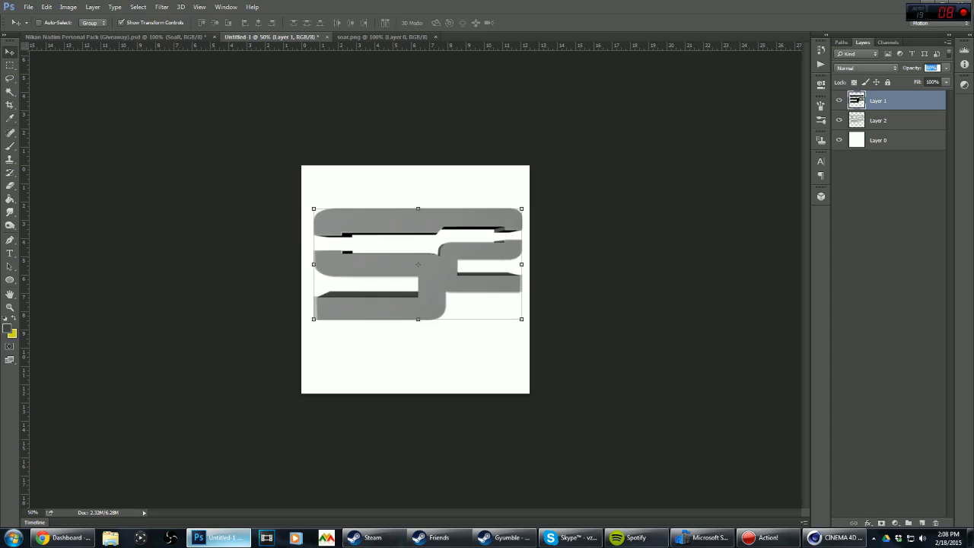
pyautogui.write('05')
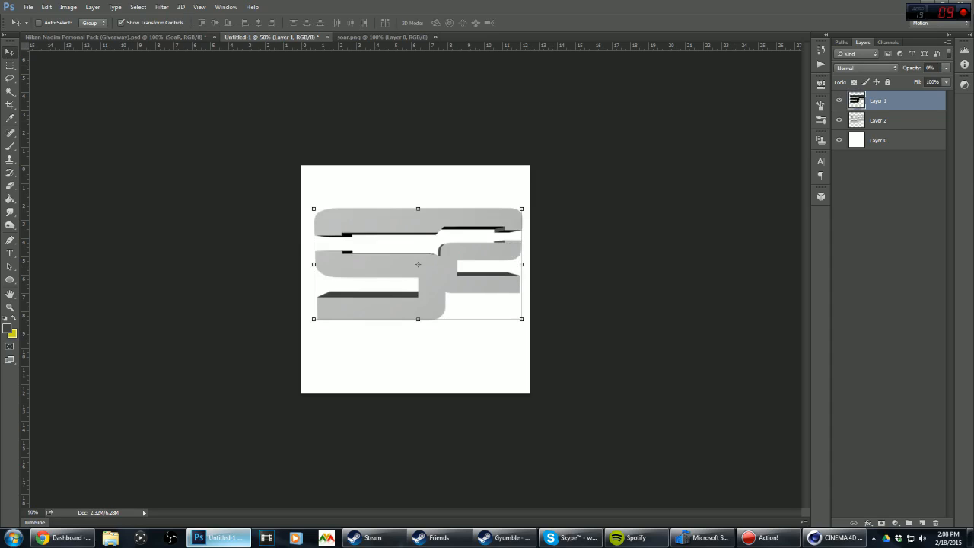
# - Rename the flat logo's layer 2D and the rendered logo's layer 3D, and select the white background layer
pyautogui.doubleClick(879, 100)
pyautogui.write('2')
pyautogui.press('Return')
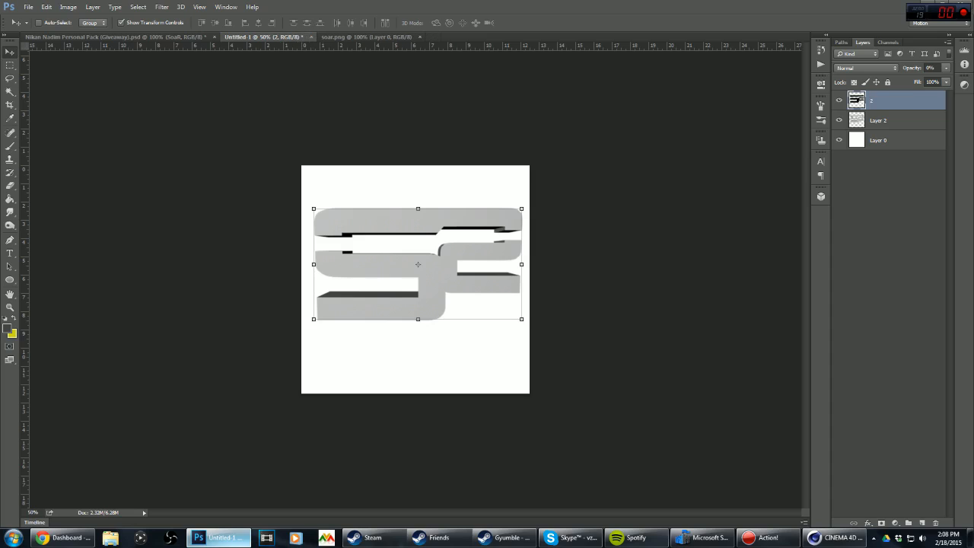
pyautogui.doubleClick(873, 101)
pyautogui.write('D')
pyautogui.press('Tab')
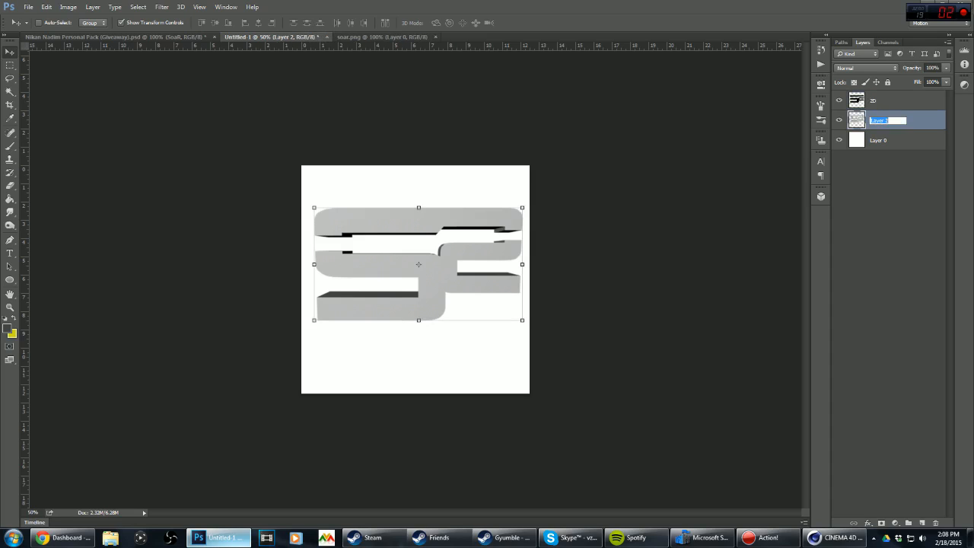
pyautogui.write('3D')
pyautogui.press('Return')
pyautogui.hotkey('alt', '[')
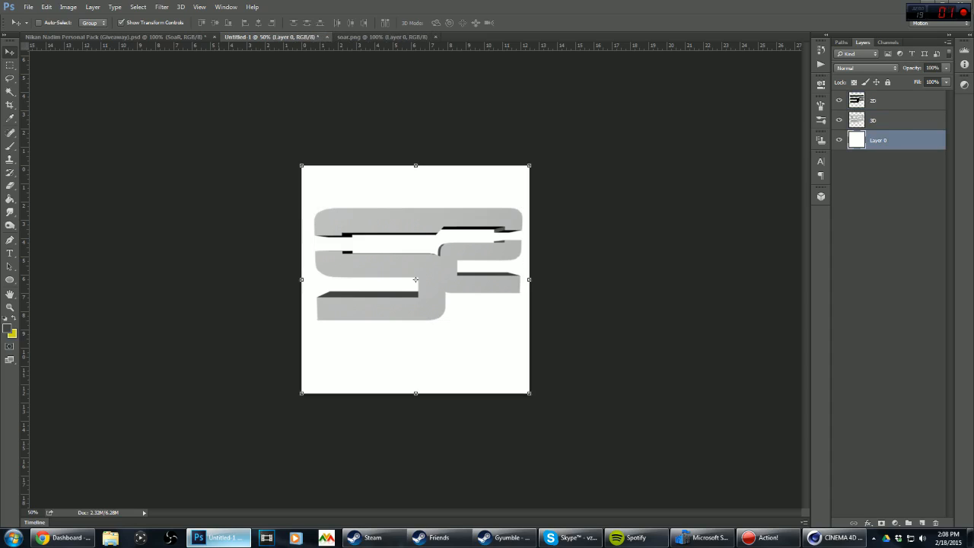
# - Restore the 2D layer's opacity to 100%
pyautogui.press('z')
pyautogui.moveTo(415, 279)
pyautogui.mouseDown()
pyautogui.moveTo(272, 280)
pyautogui.moveTo(429, 279)
pyautogui.mouseUp()
pyautogui.click(883, 101)
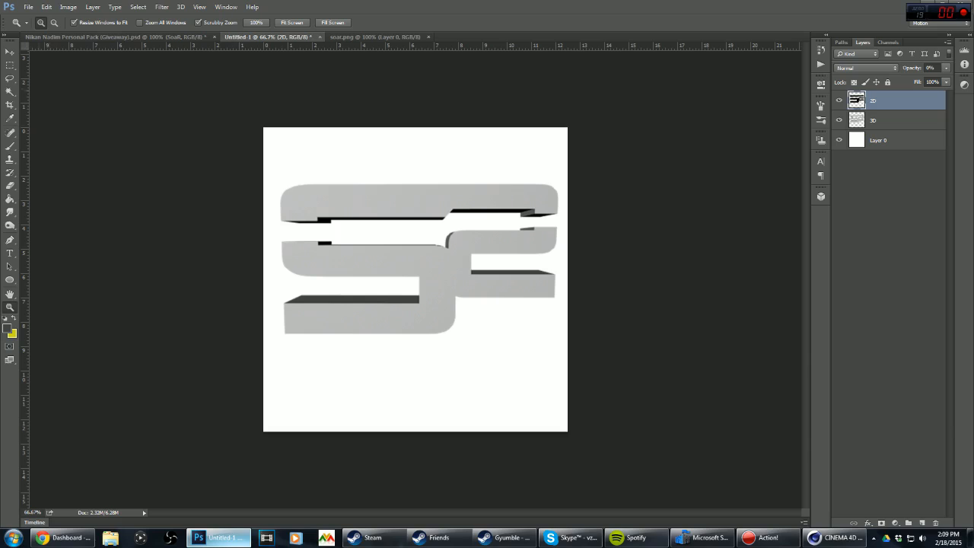
pyautogui.press('v')
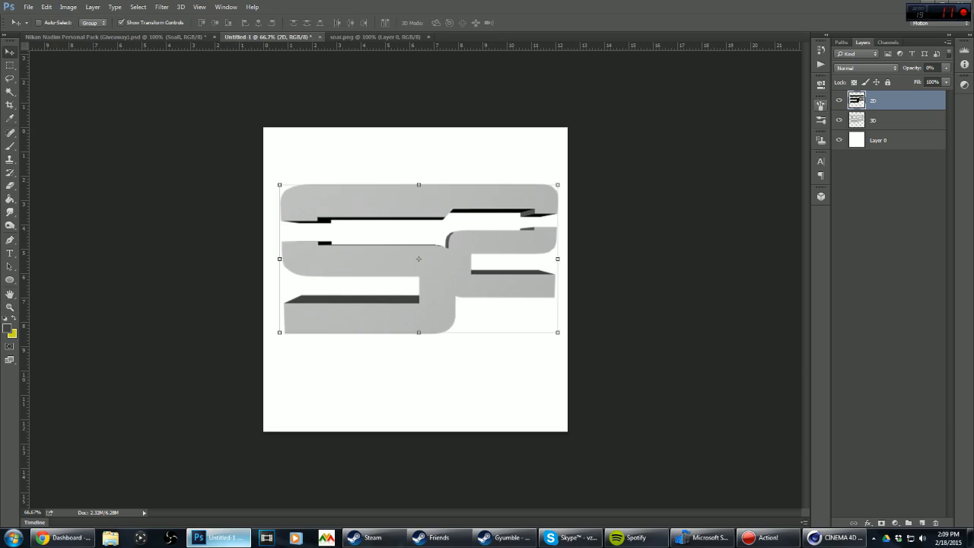
pyautogui.press('0')
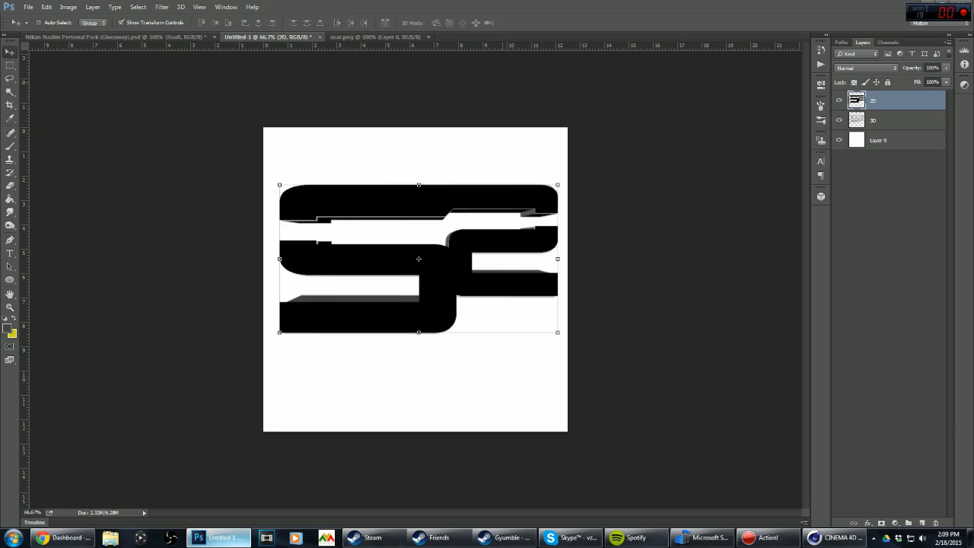
# - Try the 2D logo in white by inverting its colours, and invert it back to black
pyautogui.press('z')
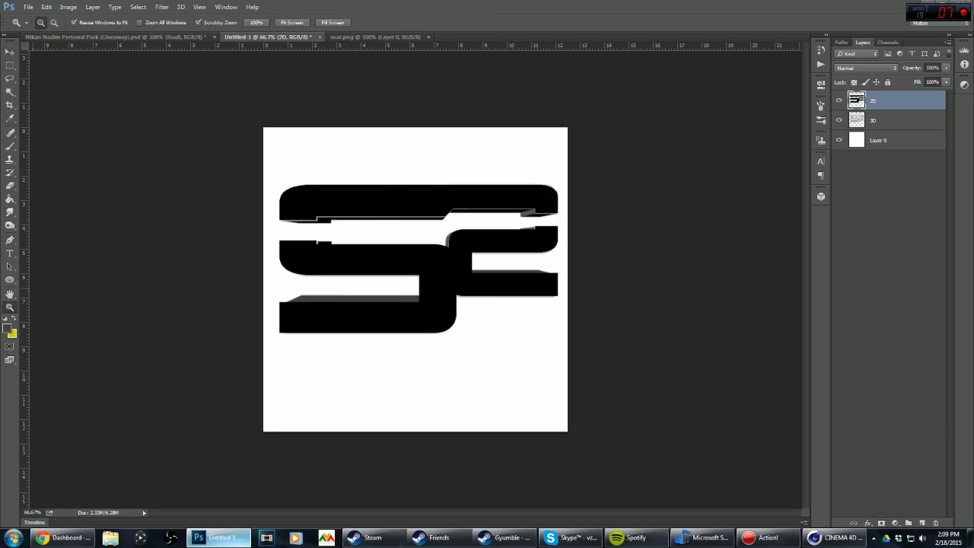
pyautogui.hotkey('ctrl', 'i')
pyautogui.hotkey('ctrl', 'i')
pyautogui.hotkey('ctrl', 'i')
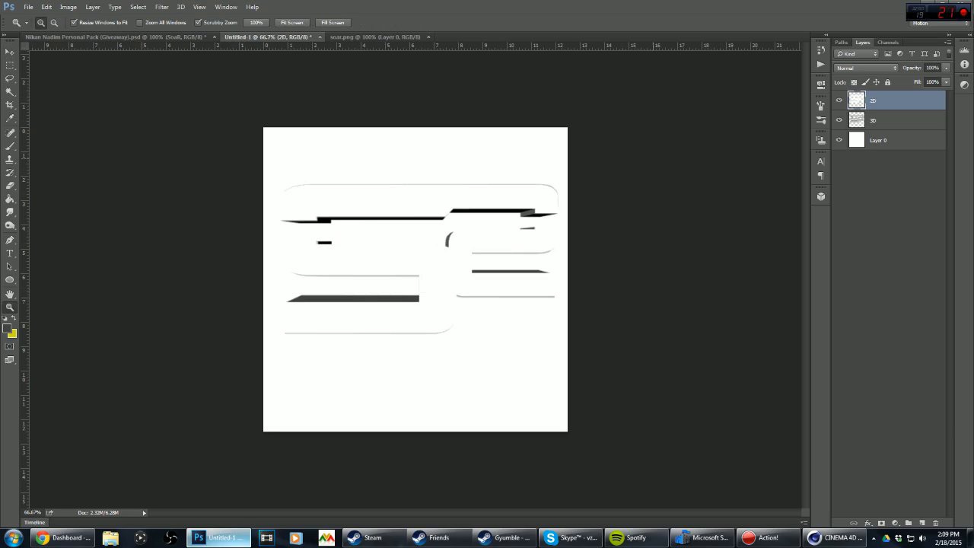
pyautogui.hotkey('ctrl', 'i')
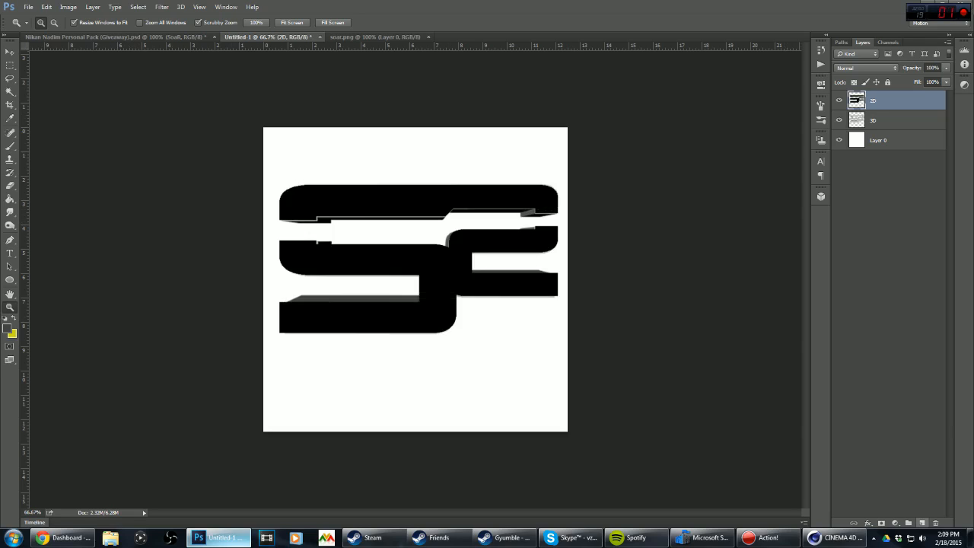
# - Add a new layer clipped to the 2D layer and paint dark gray splatter across most of the logo
pyautogui.click(922, 523)
pyautogui.rightClick(850, 101)
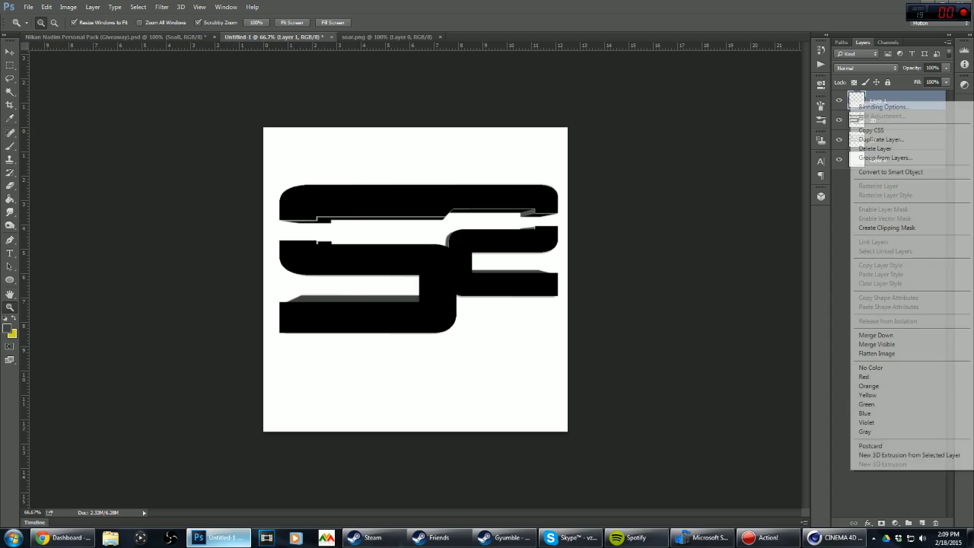
pyautogui.click(887, 228)
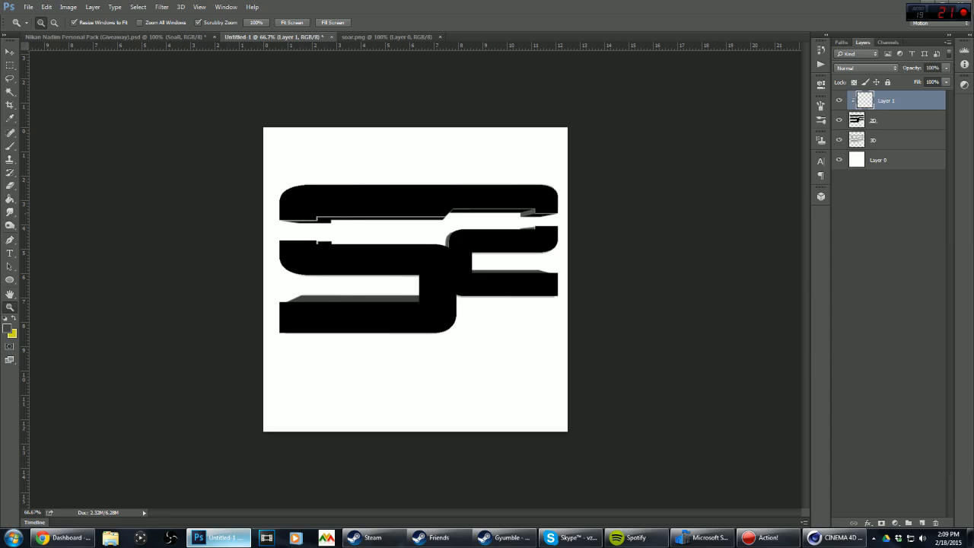
pyautogui.press('b')
pyautogui.moveTo(446, 228); pyautogui.dragTo(386, 159)
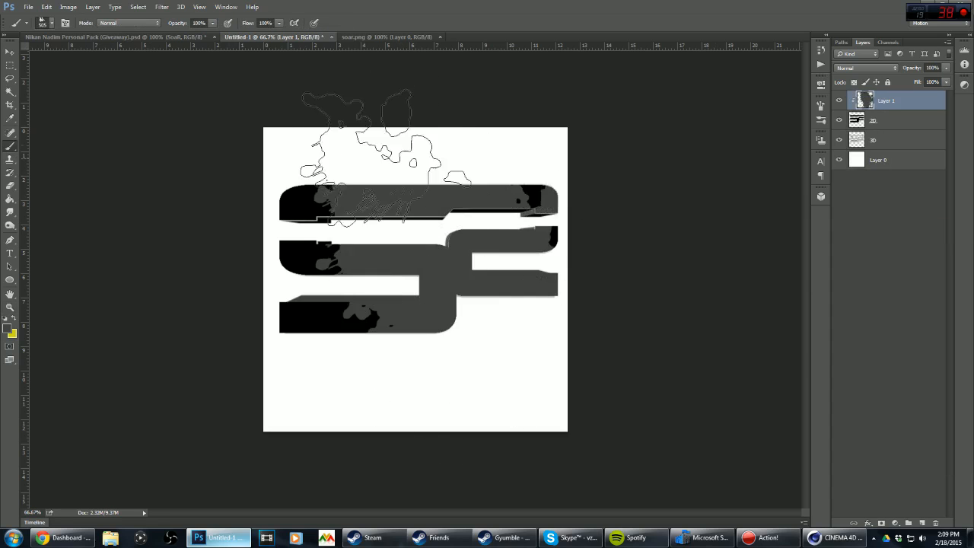
# - Colorize the splatter on Layer 1 red with hue 0, saturation 100 and lightness +8
pyautogui.hotkey('ctrl', 'u')
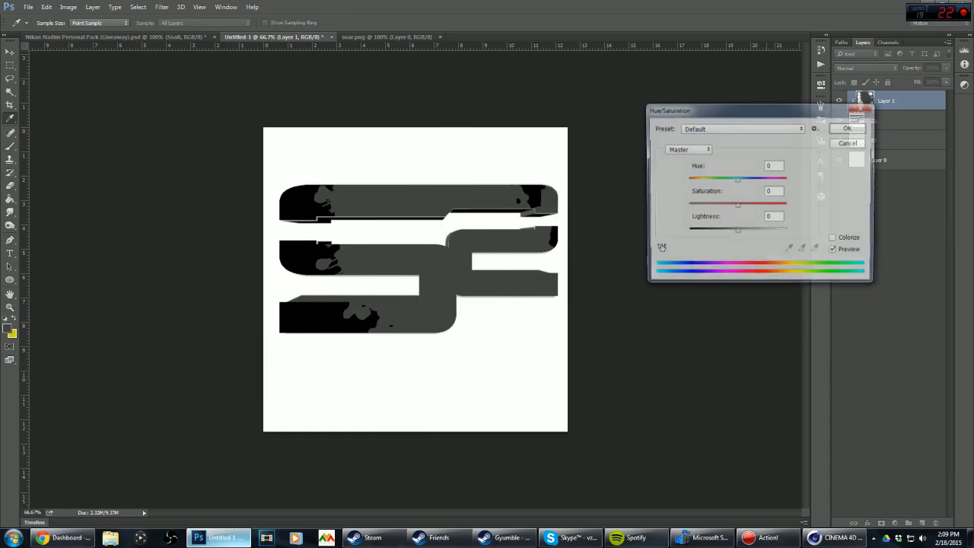
pyautogui.click(835, 239)
pyautogui.moveTo(713, 206); pyautogui.dragTo(731, 206)
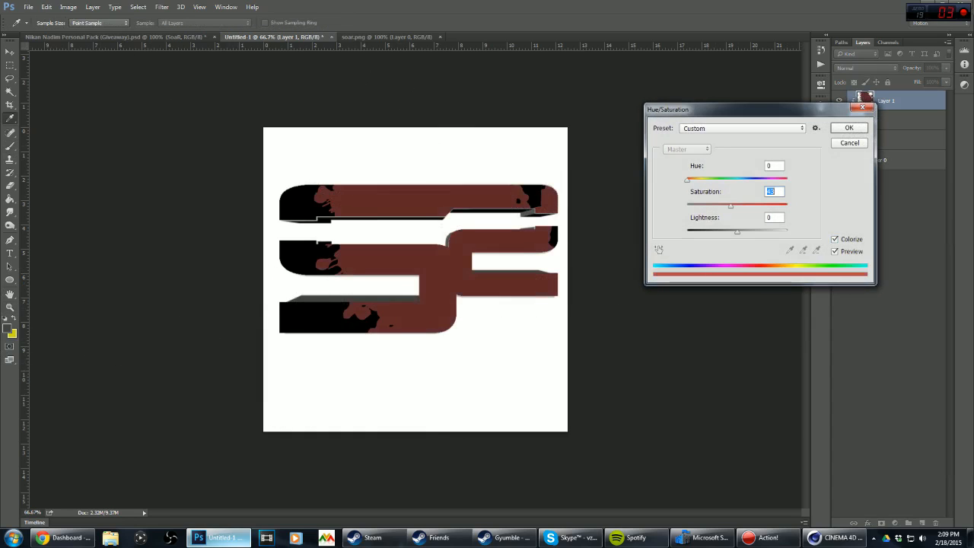
pyautogui.write('100')
pyautogui.press('Tab')
pyautogui.write('8')
pyautogui.press('Return')
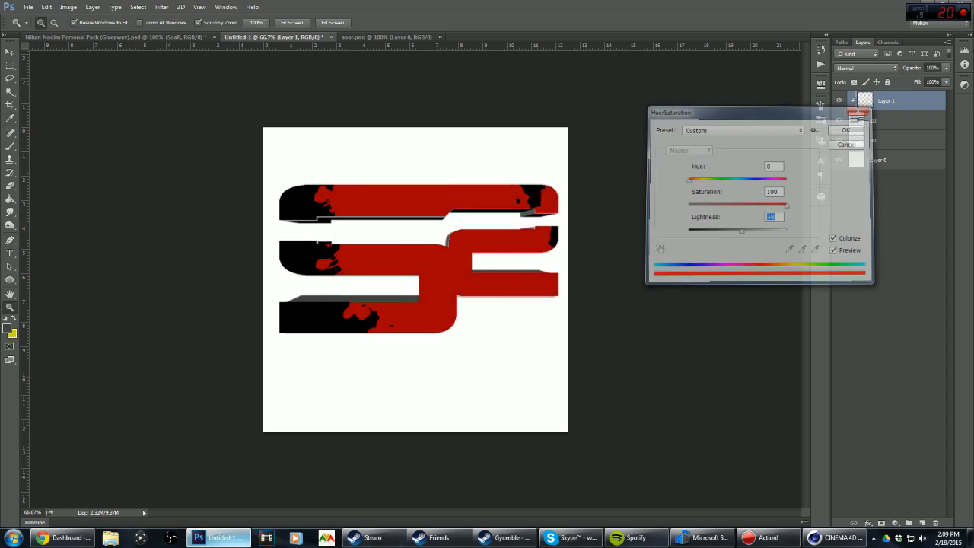
# - Invert the 2D layer to white and darken it to gray with a lightness of about -48
pyautogui.click(892, 121)
pyautogui.hotkey('ctrl', 'i')
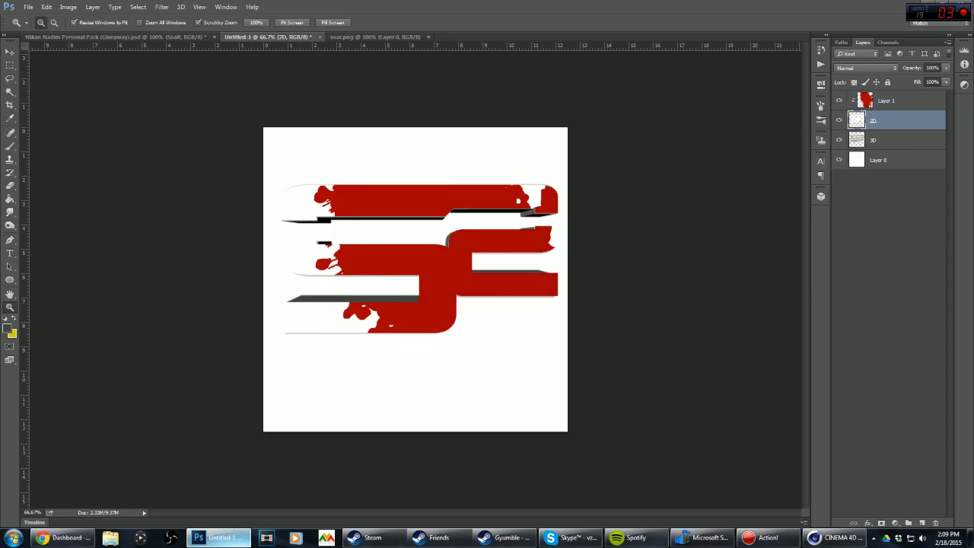
pyautogui.hotkey('ctrl', 'u')
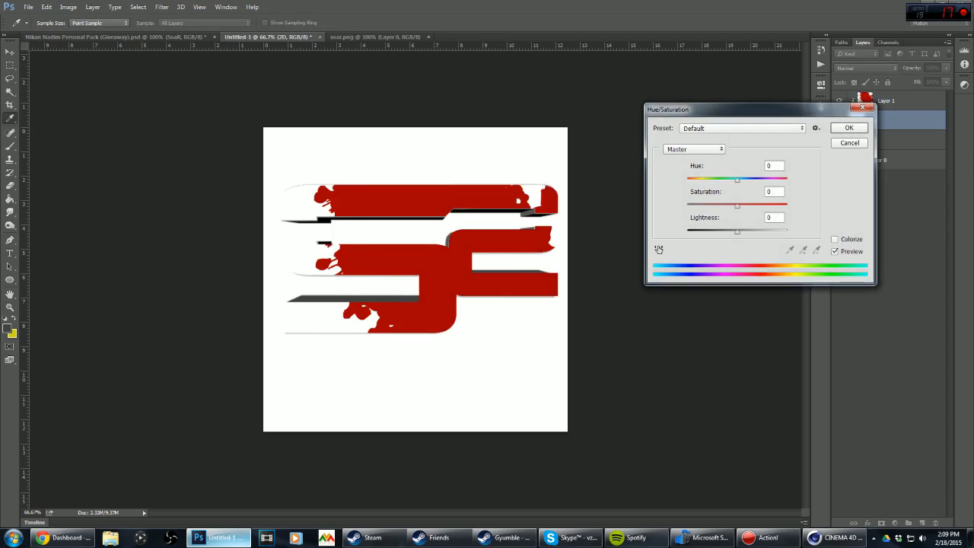
pyautogui.moveTo(738, 232); pyautogui.dragTo(714, 231)
pyautogui.press('Return')
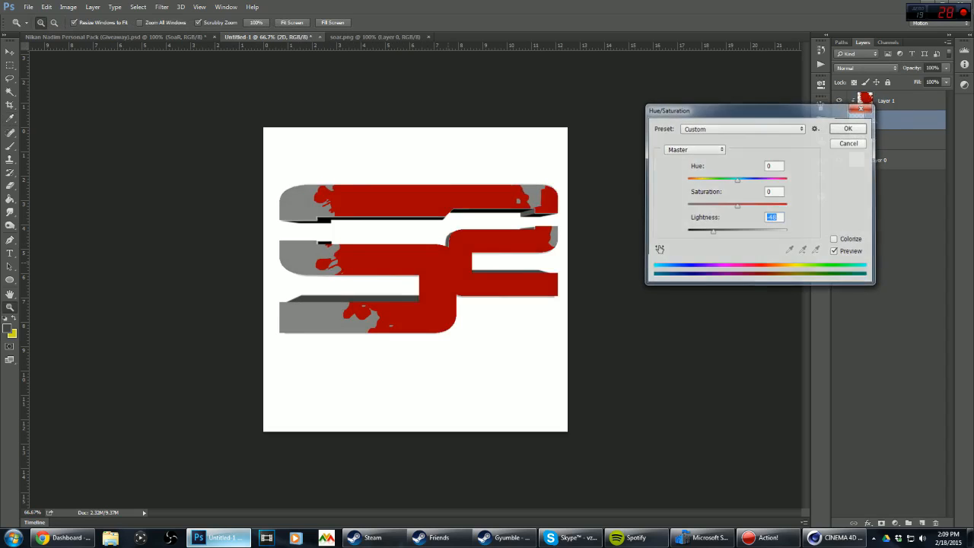
# - Scale Layer 1's red splatter proportionally to about 75% toward its upper-left corner, and try a lower opacity and restore it to 100%
pyautogui.keyDown('alt'); pyautogui.scroll(-8, 415, 280); pyautogui.keyUp('alt')
pyautogui.keyDown('alt'); pyautogui.scroll(5, 416, 279); pyautogui.keyUp('alt')
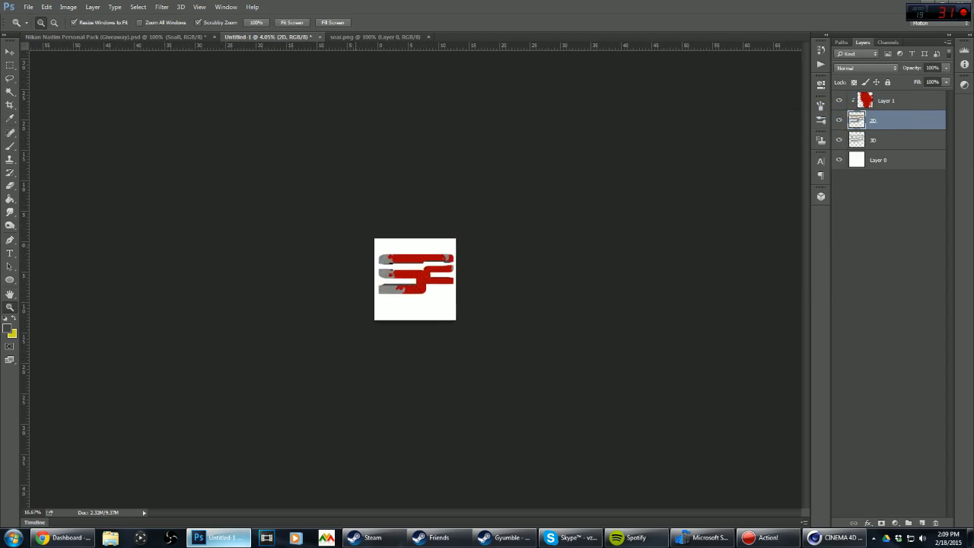
pyautogui.keyDown('alt'); pyautogui.scroll(2, 415, 280); pyautogui.keyUp('alt')
pyautogui.click(887, 101)
pyautogui.press('v')
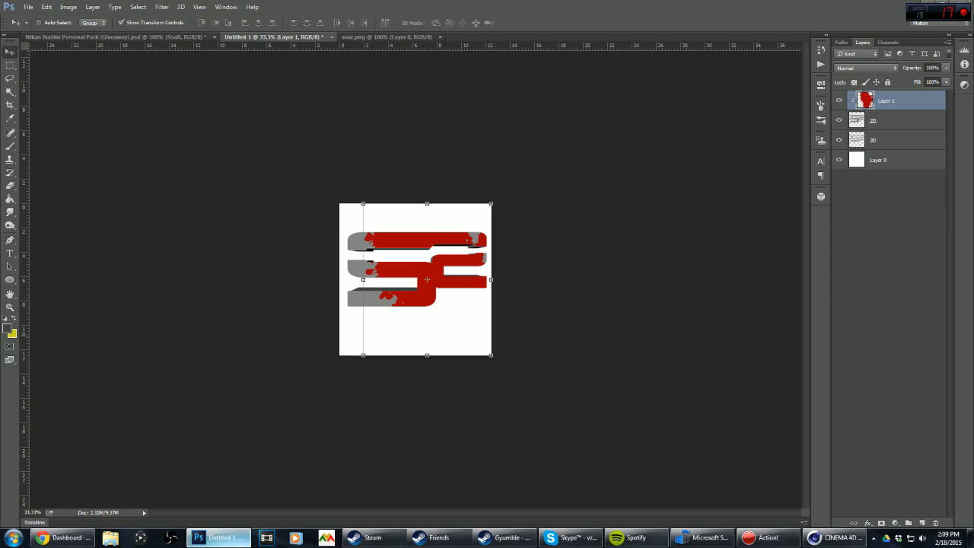
pyautogui.keyDown('shift'); pyautogui.moveTo(490, 354); pyautogui.dragTo(459, 316); pyautogui.keyUp('shift')
pyautogui.press('Return')
pyautogui.press('8')
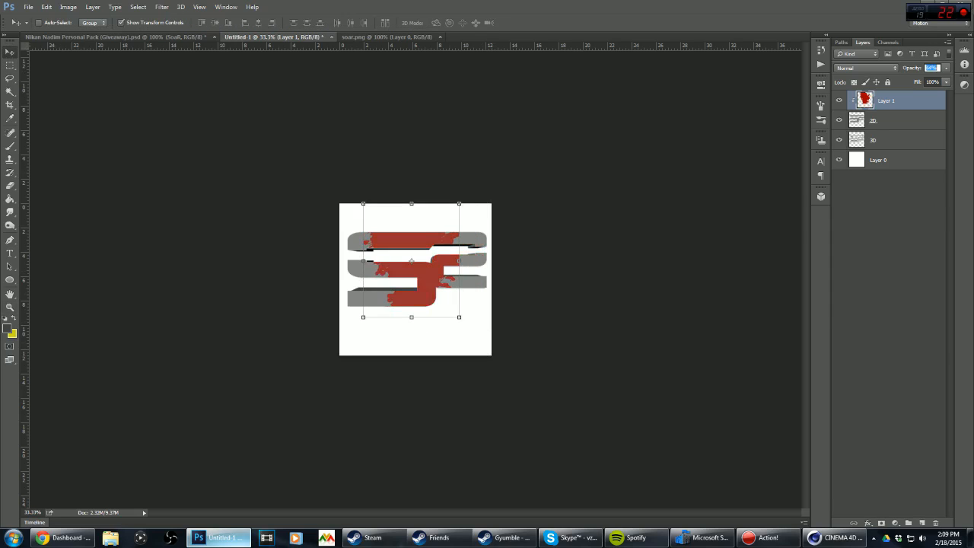
pyautogui.press('0')
# - Shift the hue of Layer 1's splatter from red to blue
pyautogui.hotkey('ctrl', 'u')
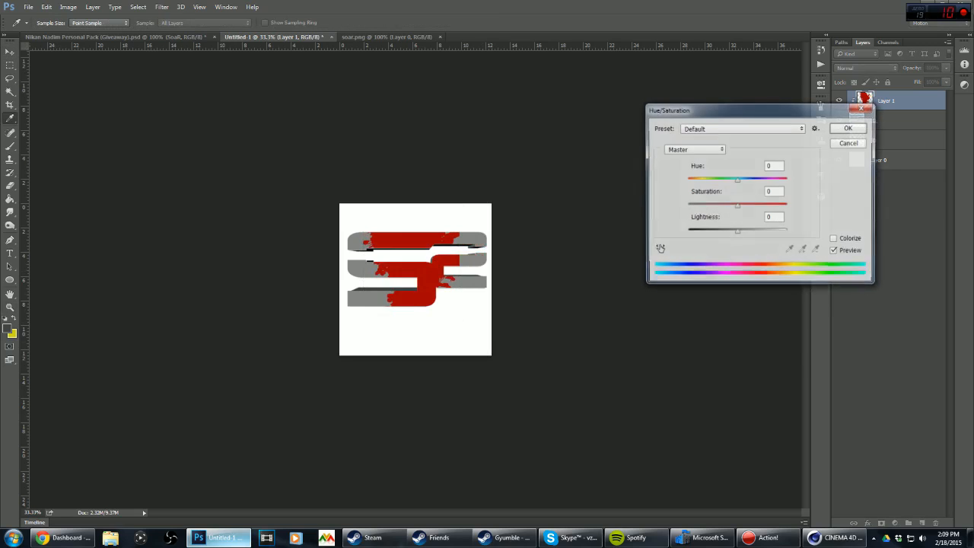
pyautogui.moveTo(738, 180); pyautogui.dragTo(693, 180)
pyautogui.press('Return')
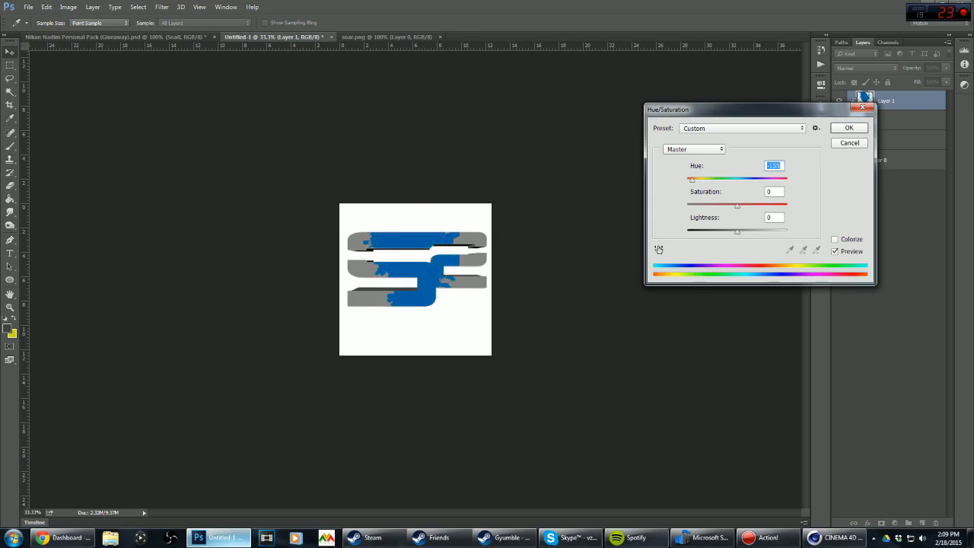
# - Add a new empty layer above the blue splatter layer
pyautogui.keyDown('shift'); pyautogui.click(890, 121); pyautogui.keyUp('shift')
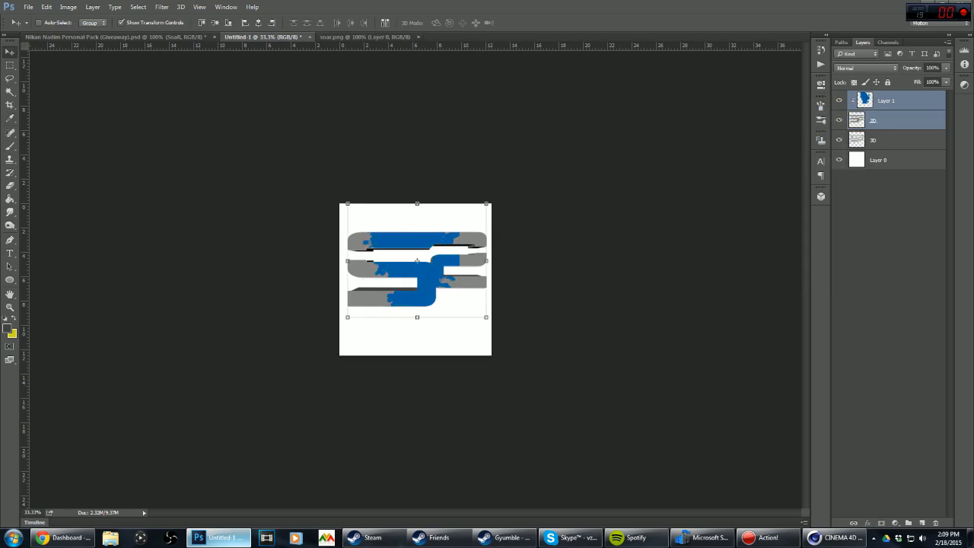
pyautogui.press('z')
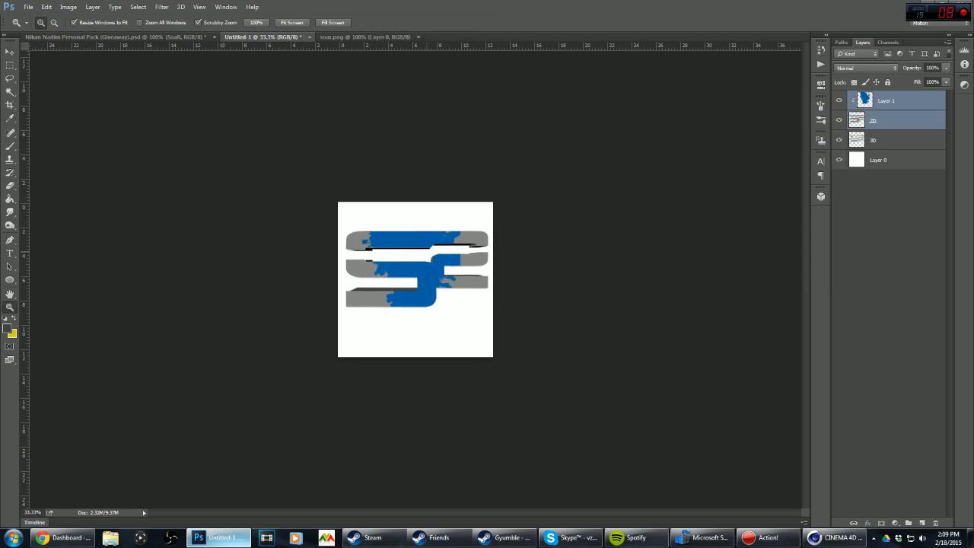
pyautogui.click(417, 261)
pyautogui.click(898, 101)
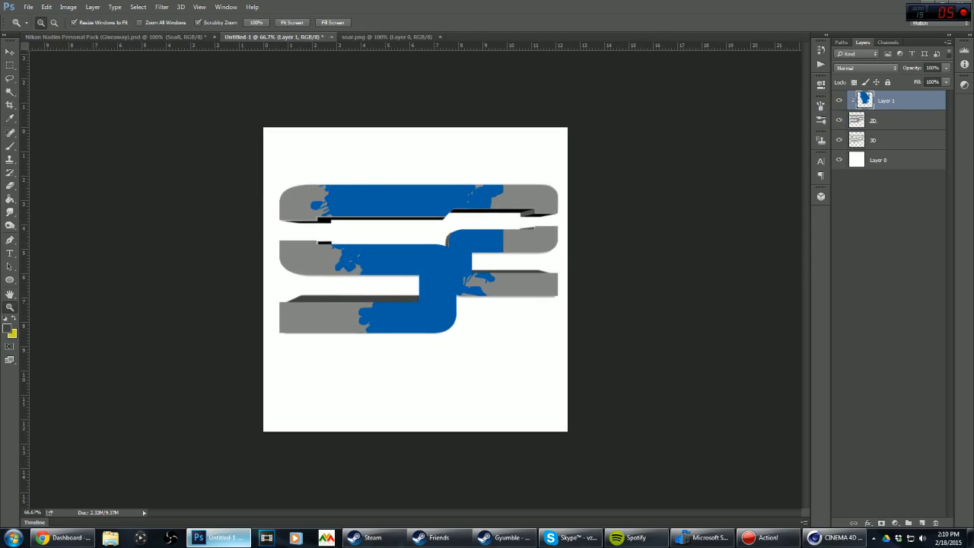
pyautogui.click(921, 522)
pyautogui.keyDown('ctrl'); pyautogui.click(898, 141); pyautogui.keyUp('ctrl')
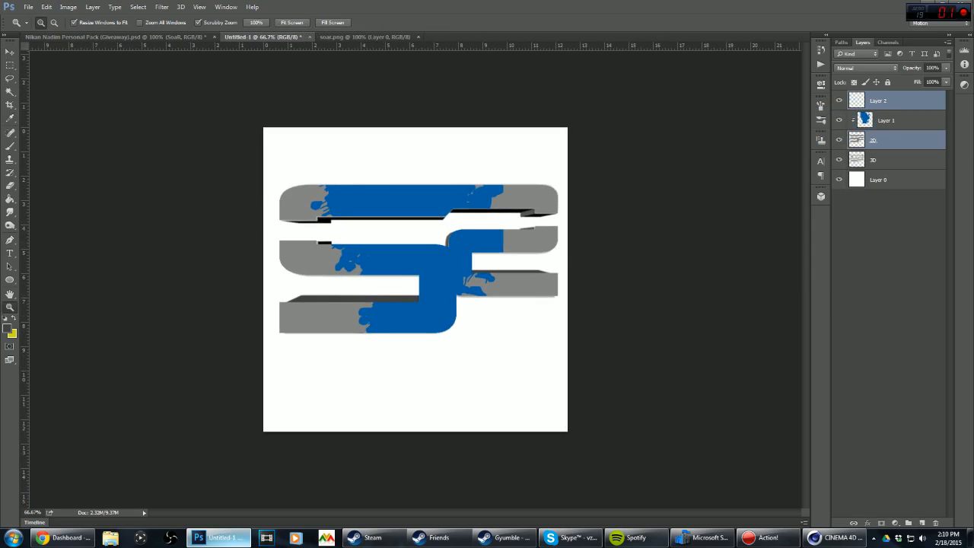
pyautogui.rightClick(866, 118)
pyautogui.click(882, 156)
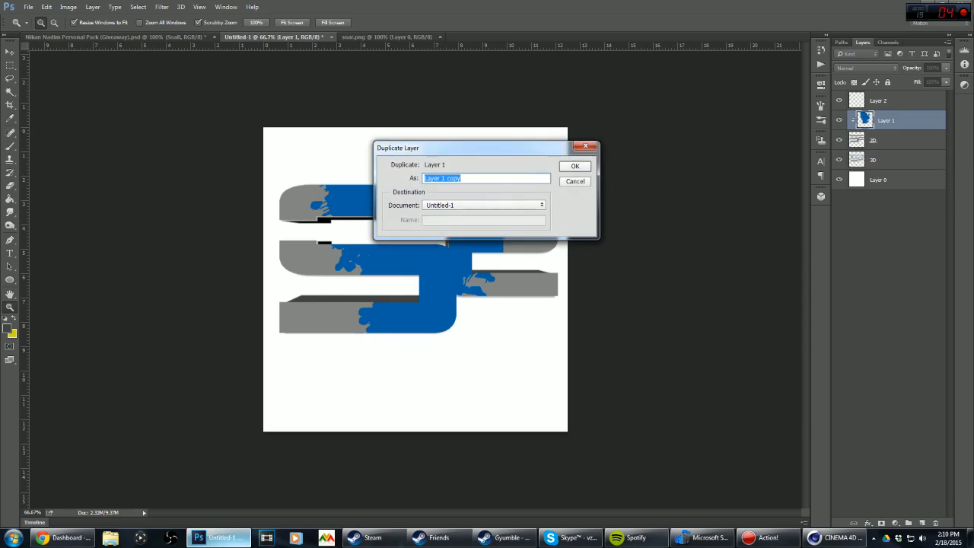
pyautogui.click(574, 181)
# - Duplicate Layer 1 together with the 2D layer, and delete the copy of Layer 1
pyautogui.keyDown('ctrl'); pyautogui.click(896, 141); pyautogui.keyUp('ctrl')
pyautogui.rightClick(896, 140)
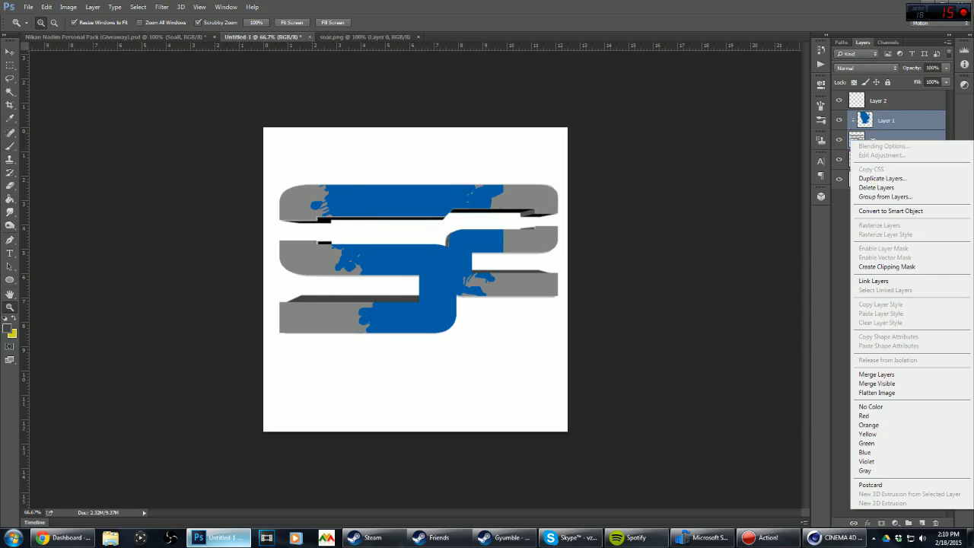
pyautogui.click(881, 178)
pyautogui.press('Return')
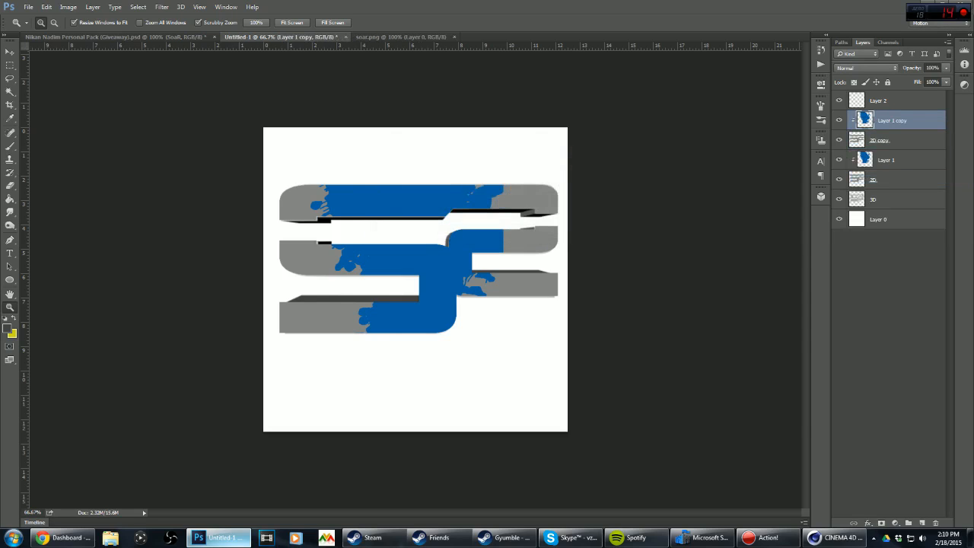
pyautogui.press('Delete')
# - Move the 2D copy layer above Layer 2 to the top of the layer stack
pyautogui.press('v')
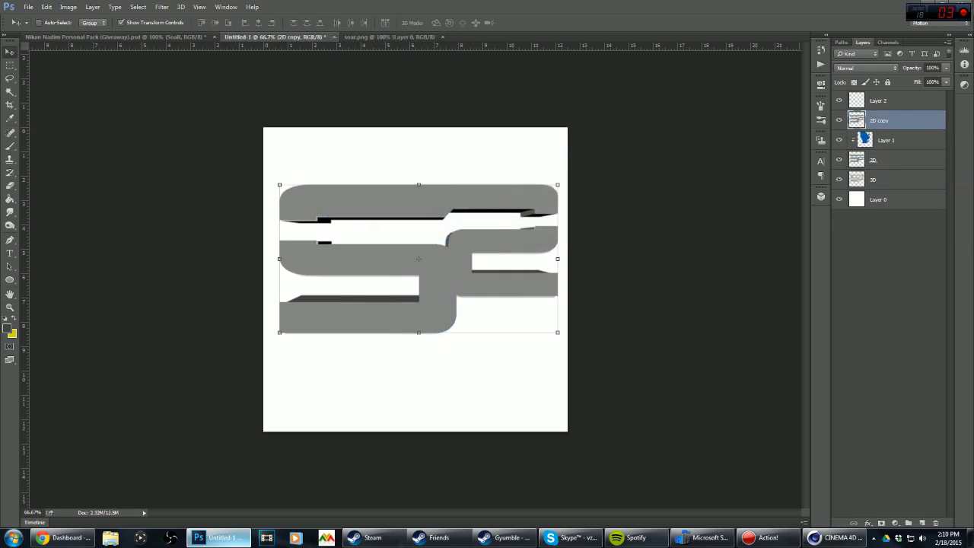
pyautogui.moveTo(368, 289)
pyautogui.mouseDown()
pyautogui.moveTo(341, 149)
pyautogui.moveTo(369, 289)
pyautogui.mouseUp()
pyautogui.moveTo(878, 120); pyautogui.dragTo(874, 92)
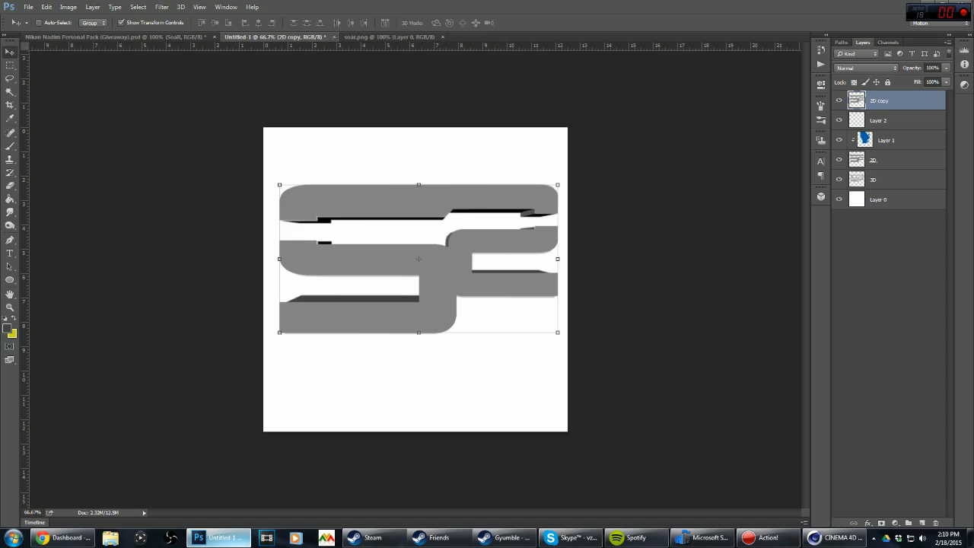
# - Add an outside Stroke effect to the 2D copy layer and set its colour to white
pyautogui.rightClick(883, 101)
pyautogui.click(891, 105)
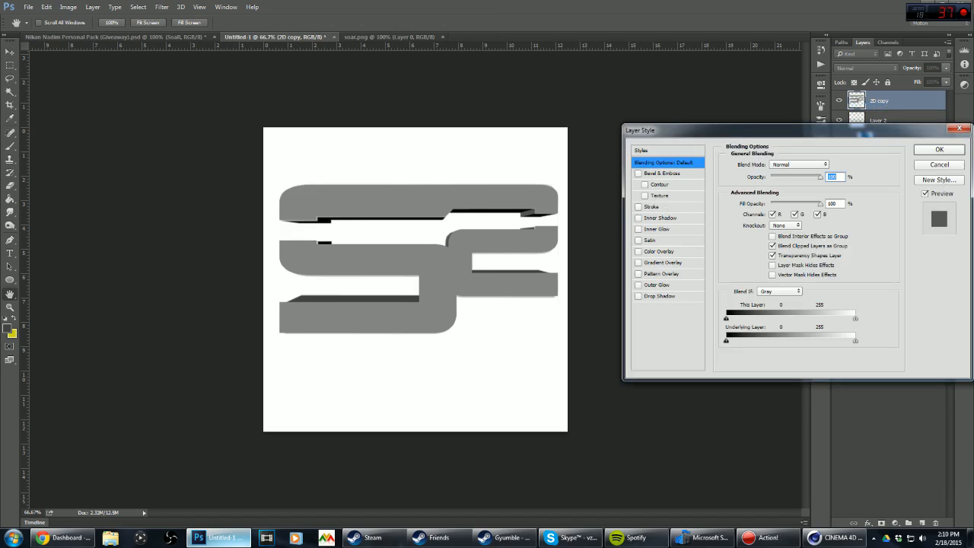
pyautogui.click(652, 207)
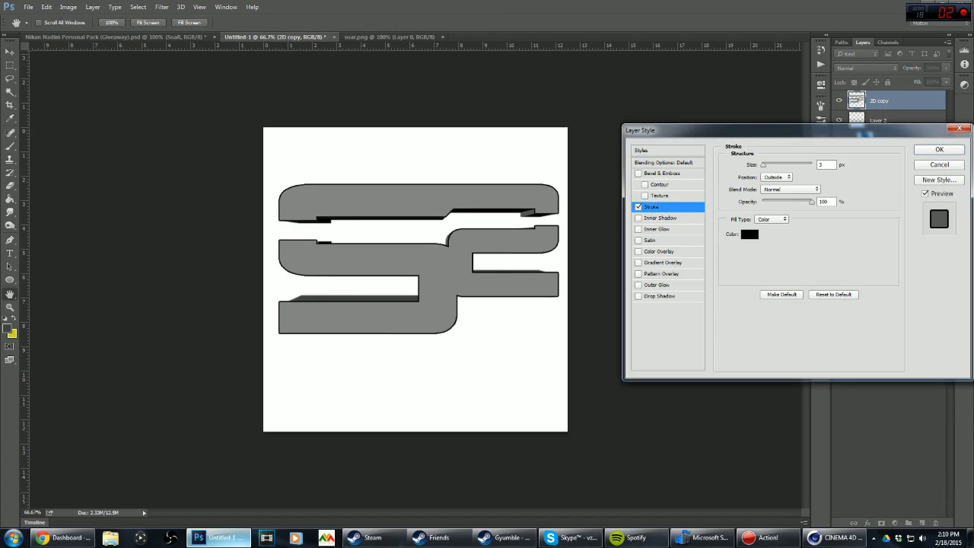
pyautogui.click(750, 235)
pyautogui.click(571, 211)
pyautogui.click(803, 205)
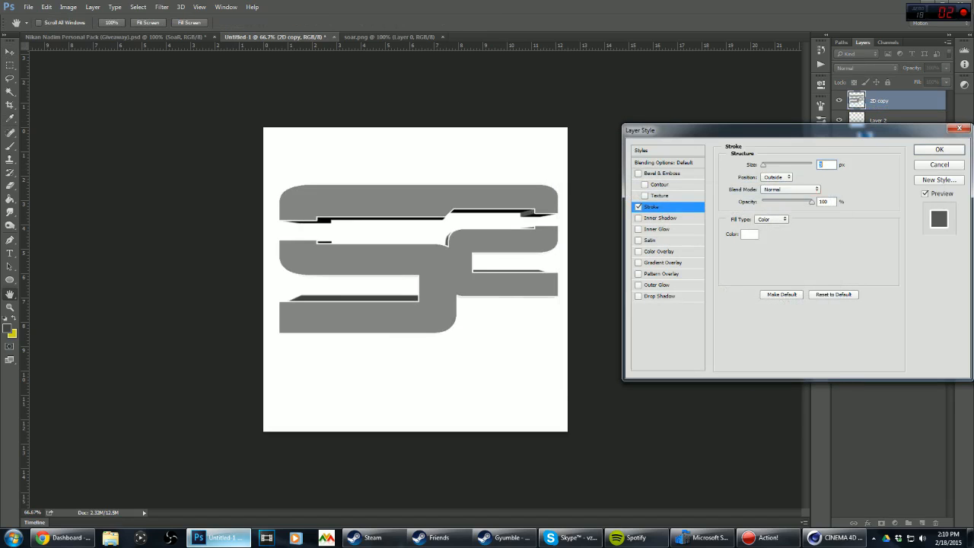
# - Set the stroke size of the 2D copy layer to 8 px and apply the layer style
pyautogui.press('Up')
pyautogui.press('Up')
pyautogui.press('Up')
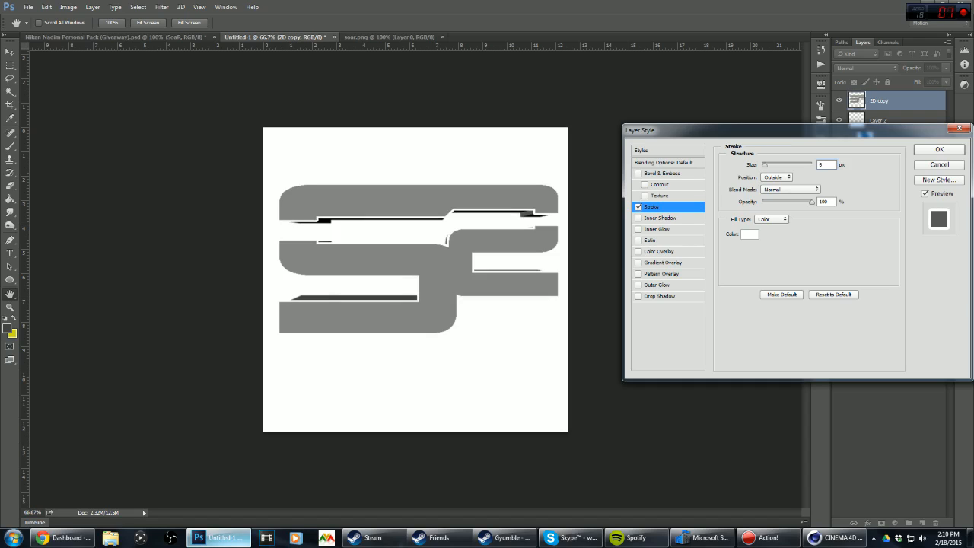
pyautogui.press('Up')
pyautogui.press('Up')
pyautogui.press('Down')
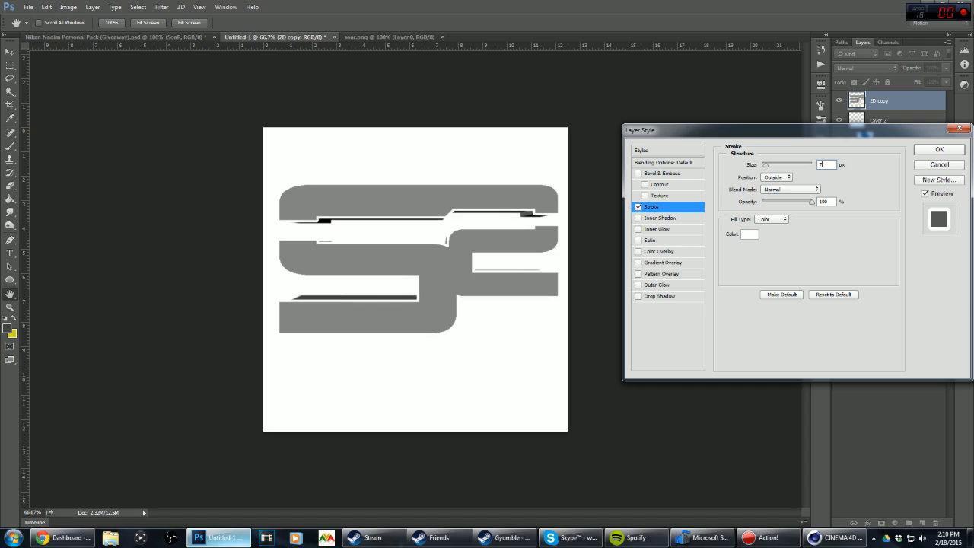
pyautogui.press('Up')
pyautogui.press('Up')
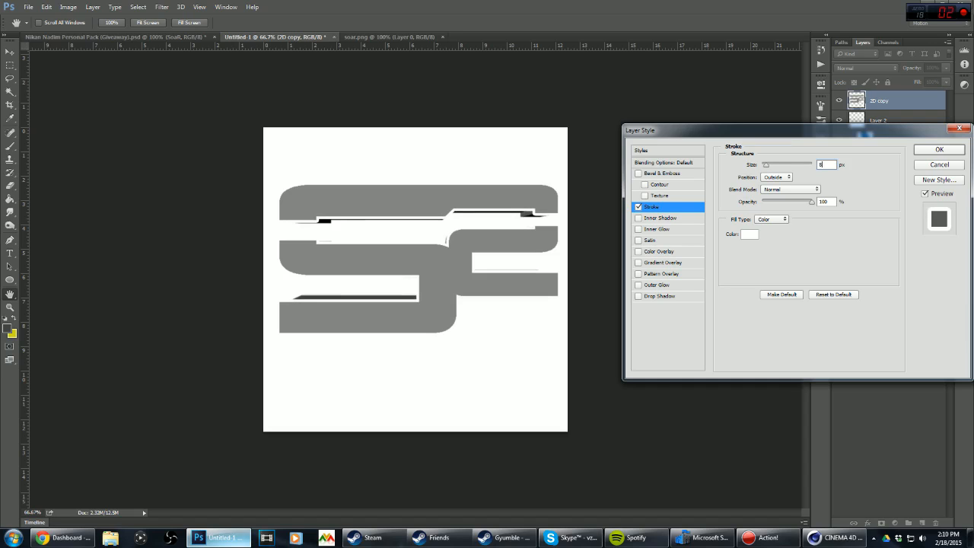
pyautogui.press('Down')
pyautogui.press('Return')
pyautogui.press('v')
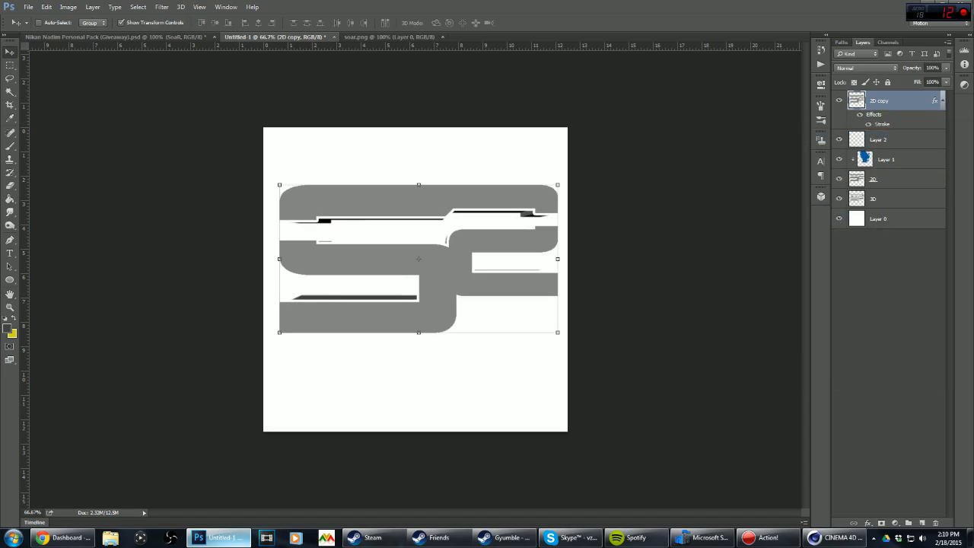
# - Darken the 2D copy layer to black with Hue/Saturation lightness and set its blend mode to Screen
pyautogui.hotkey('ctrl', 'u')
pyautogui.moveTo(738, 231); pyautogui.dragTo(685, 232)
pyautogui.press('Return')
pyautogui.click(943, 101)
pyautogui.click(866, 68)
pyautogui.click(847, 138)
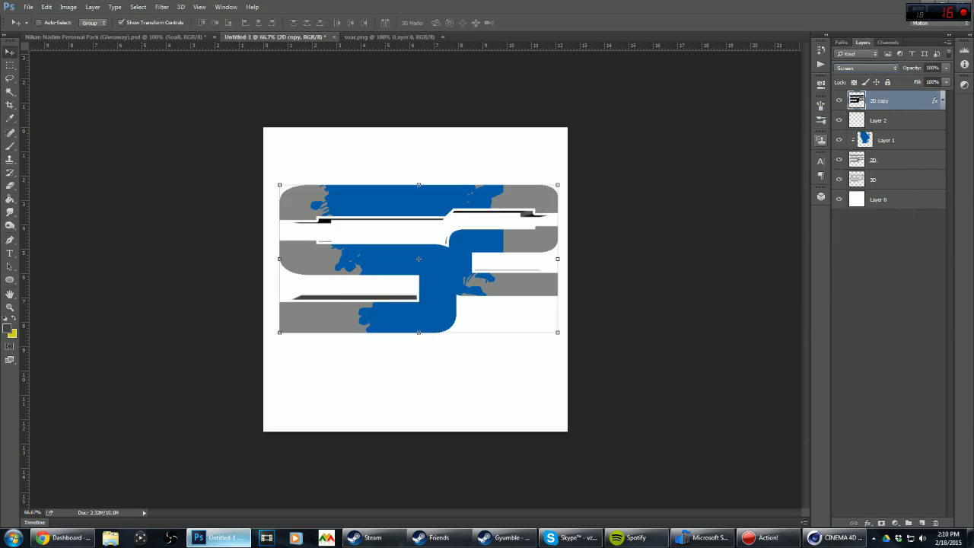
# - Add a Multiply drop shadow to the 3D layer with a distance of 12 px and a softer, larger size
pyautogui.press('z')
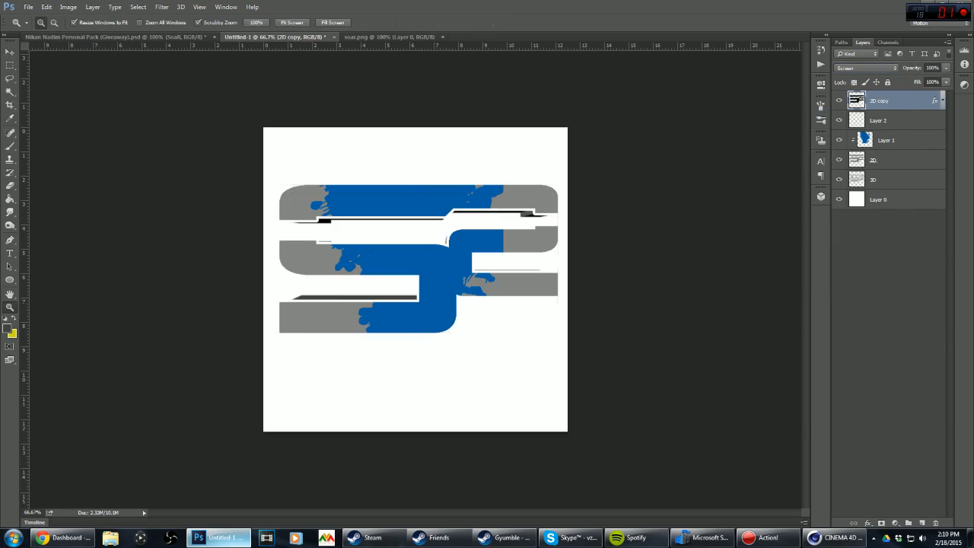
pyautogui.moveTo(518, 293); pyautogui.dragTo(473, 293)
pyautogui.click(880, 200)
pyautogui.rightClick(872, 179)
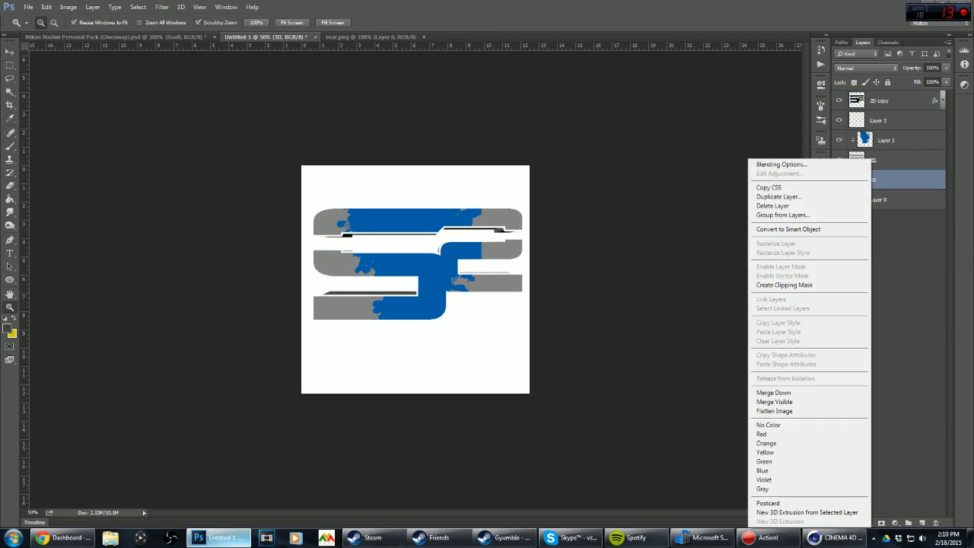
pyautogui.click(782, 163)
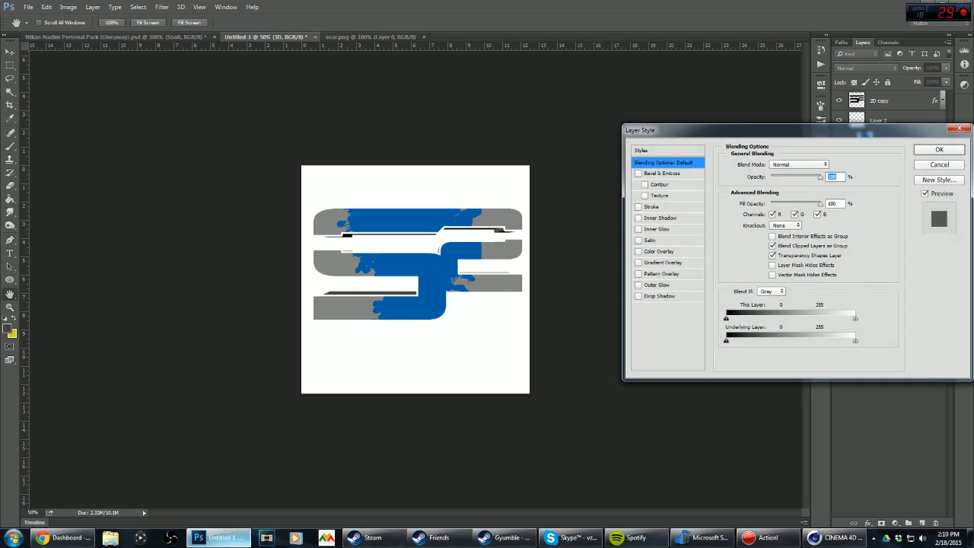
pyautogui.click(660, 295)
pyautogui.moveTo(502, 293); pyautogui.dragTo(499, 296)
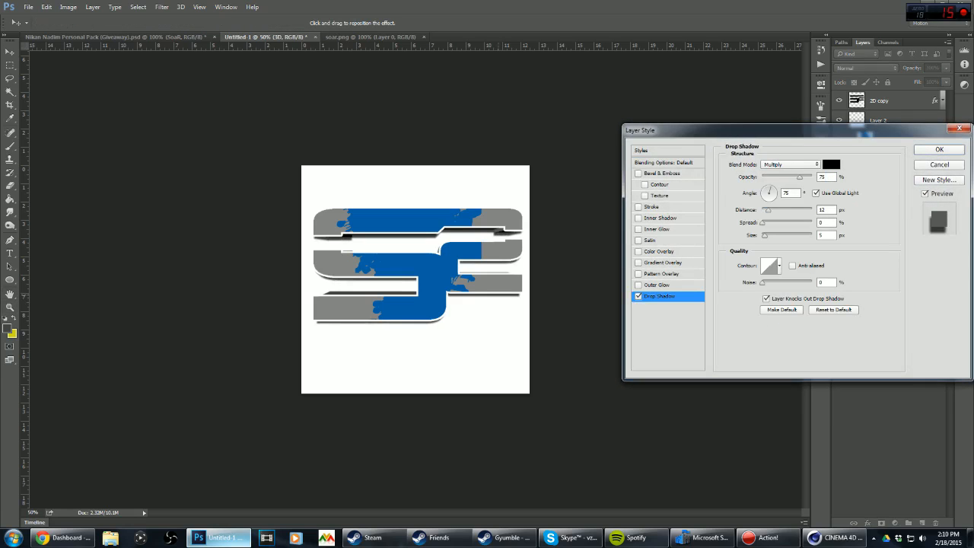
pyautogui.moveTo(766, 236); pyautogui.dragTo(769, 236)
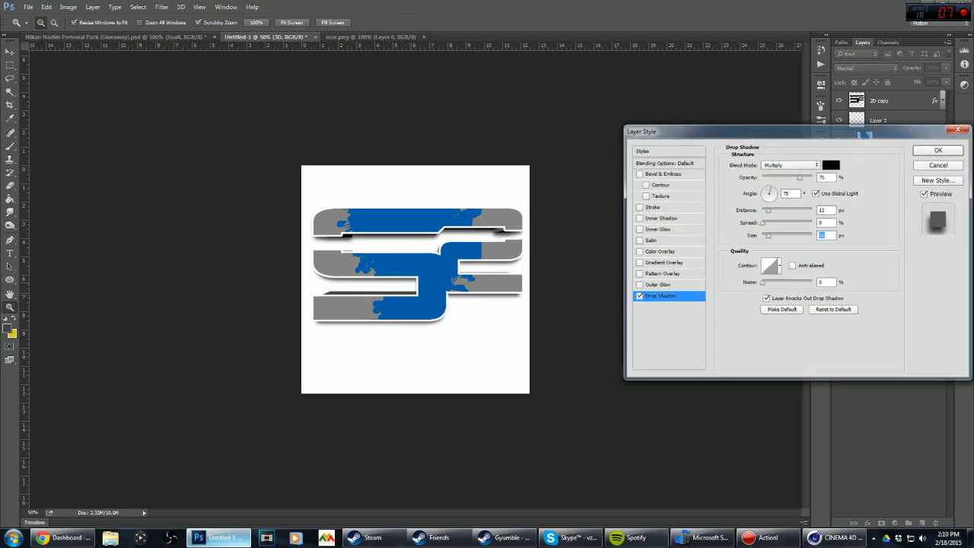
pyautogui.press('Return')
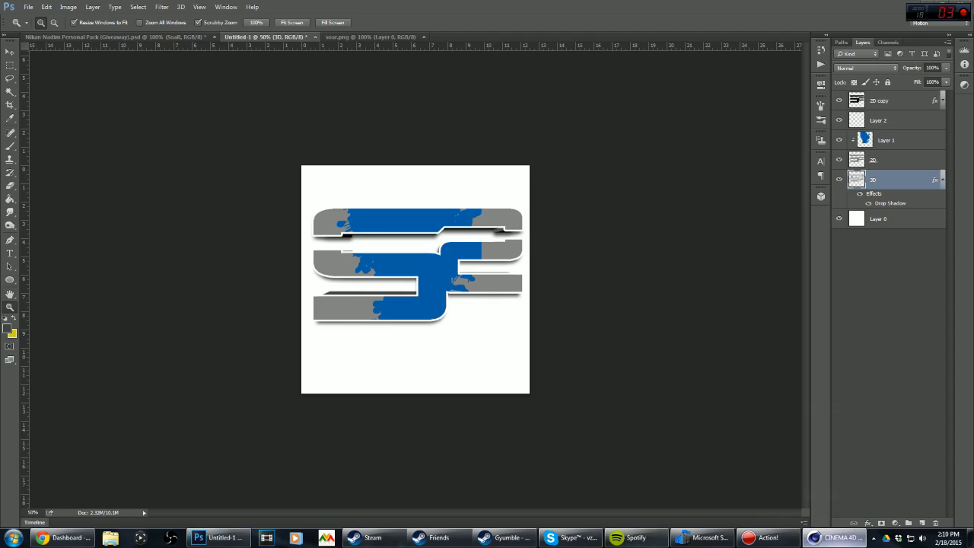
# - Switch to Cinema 4D and rotate the Extrude logo to about -0.7° heading, -5.4° pitch and -3.9° bank
pyautogui.click(835, 538)
pyautogui.click(673, 42)
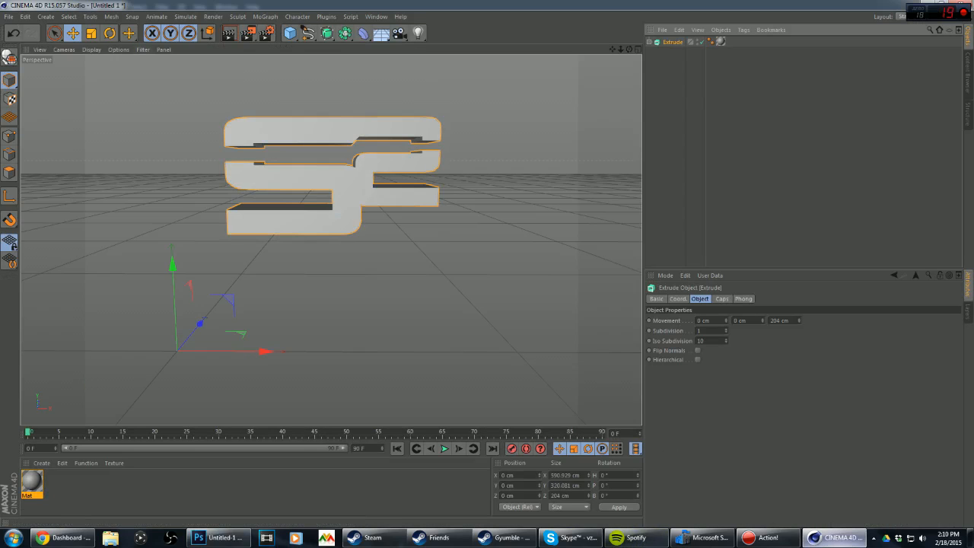
pyautogui.click(110, 32)
pyautogui.moveTo(190, 356); pyautogui.dragTo(183, 328)
pyautogui.moveTo(236, 291); pyautogui.dragTo(243, 298)
pyautogui.moveTo(187, 326); pyautogui.dragTo(193, 351)
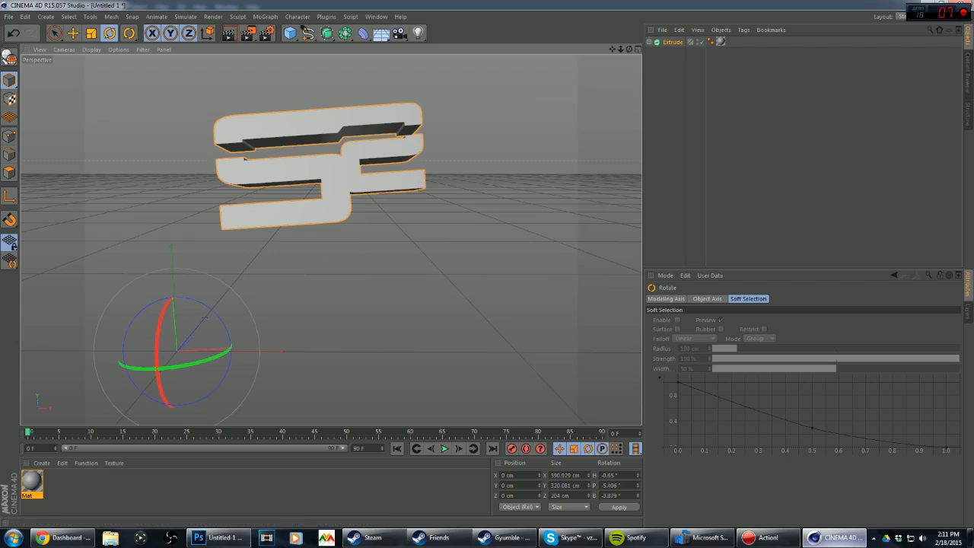
# - Switch back to Photoshop and examine the styled logo both from far out and close up
pyautogui.hotkey('alt', 'Tab')
pyautogui.keyDown('alt'); pyautogui.scroll(-6, 416, 279); pyautogui.keyUp('alt')
pyautogui.keyDown('alt'); pyautogui.scroll(7, 416, 280); pyautogui.keyUp('alt')
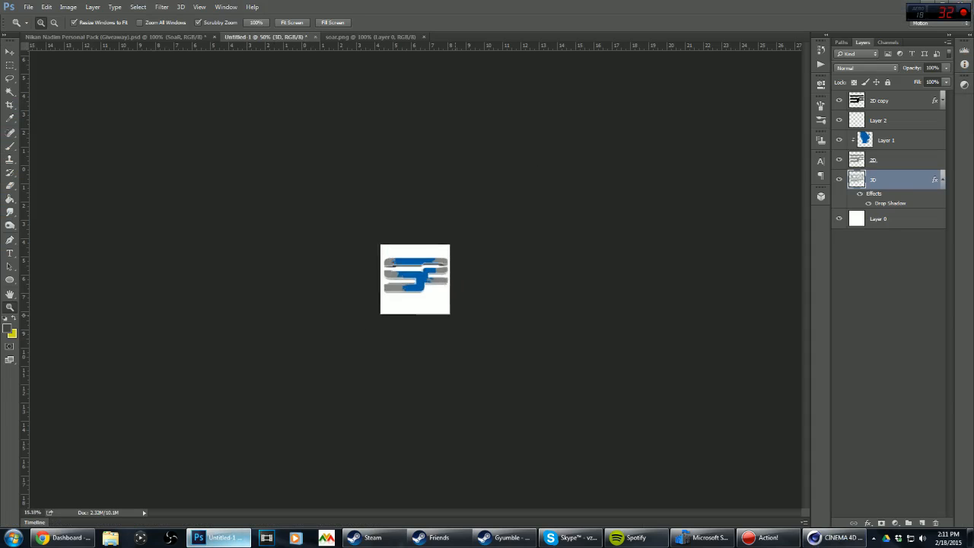
pyautogui.keyDown('alt'); pyautogui.scroll(3, 415, 279); pyautogui.keyUp('alt')
pyautogui.keyDown('alt'); pyautogui.scroll(-6, 415, 279); pyautogui.keyUp('alt')
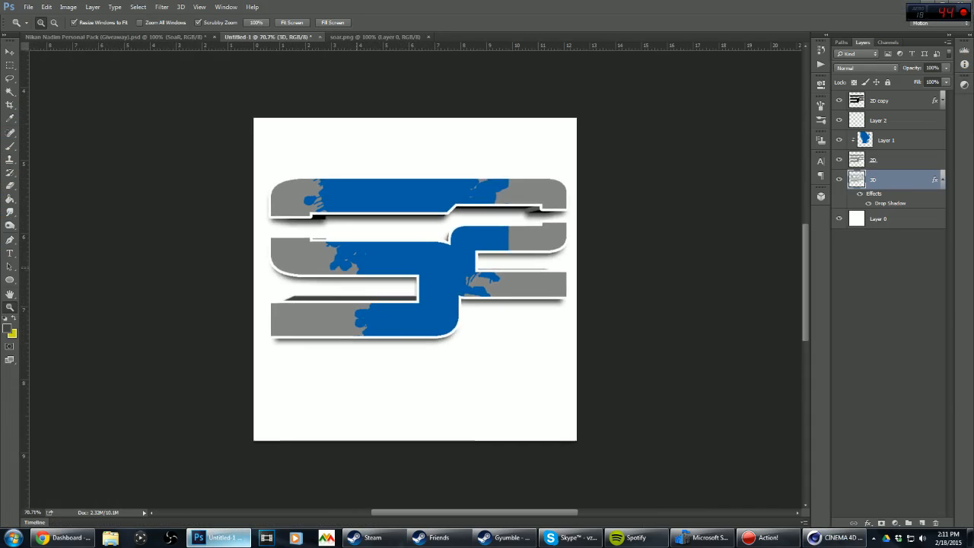
pyautogui.keyDown('alt'); pyautogui.scroll(2, 416, 279); pyautogui.keyUp('alt')
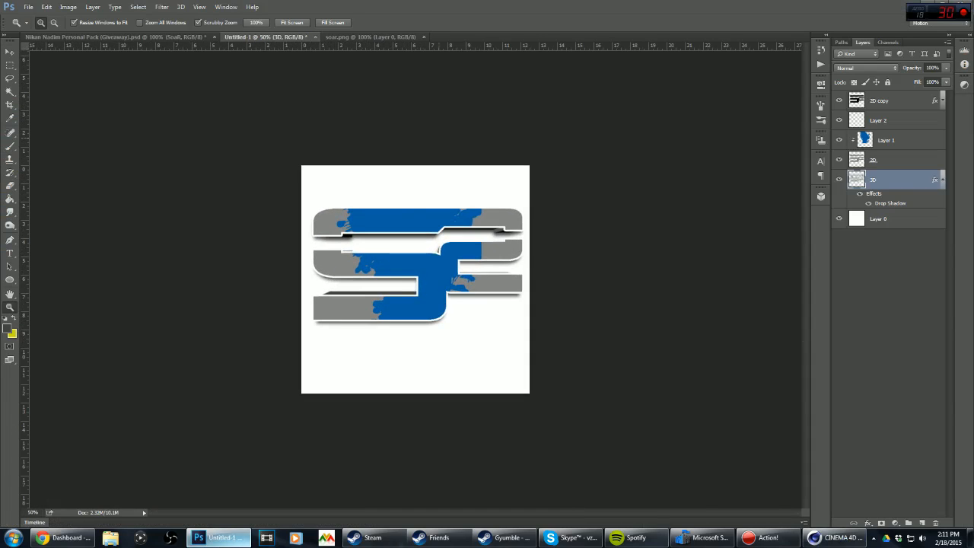
# - Select all layers from 2D copy down to 3D and shift the whole logo slightly upward on the canvas
pyautogui.click(893, 101)
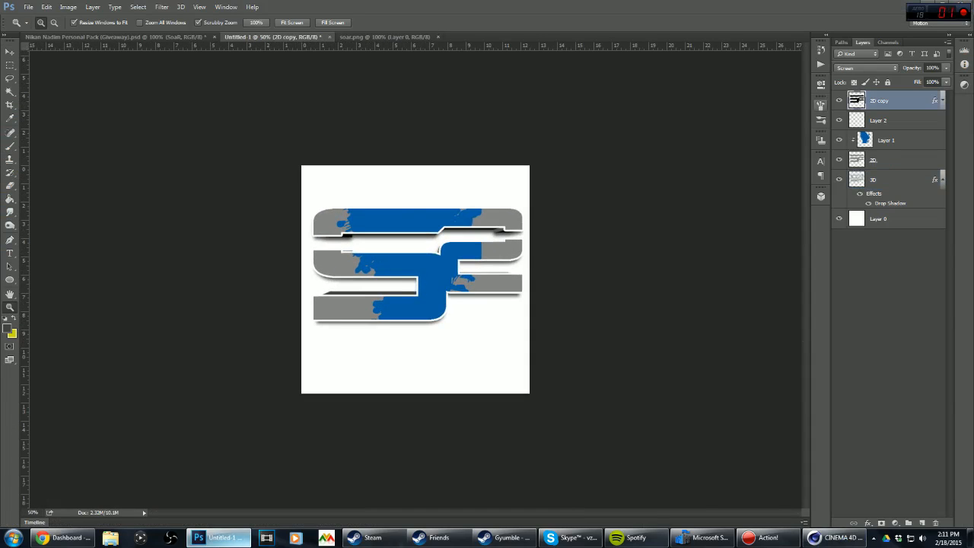
pyautogui.keyDown('alt'); pyautogui.scroll(-5, 416, 279); pyautogui.keyUp('alt')
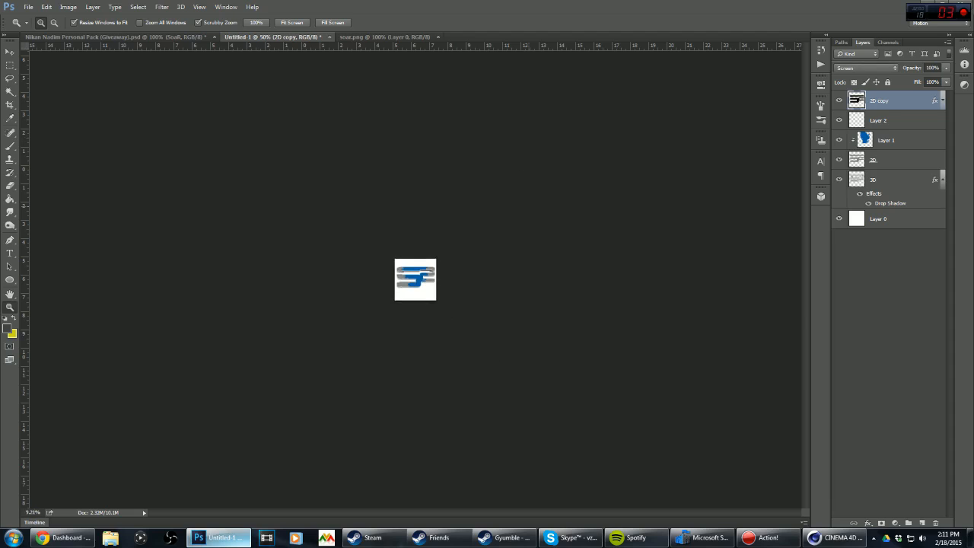
pyautogui.keyDown('alt'); pyautogui.scroll(2, 415, 279); pyautogui.keyUp('alt')
pyautogui.keyDown('alt'); pyautogui.scroll(2, 415, 279); pyautogui.keyUp('alt')
pyautogui.click(943, 179)
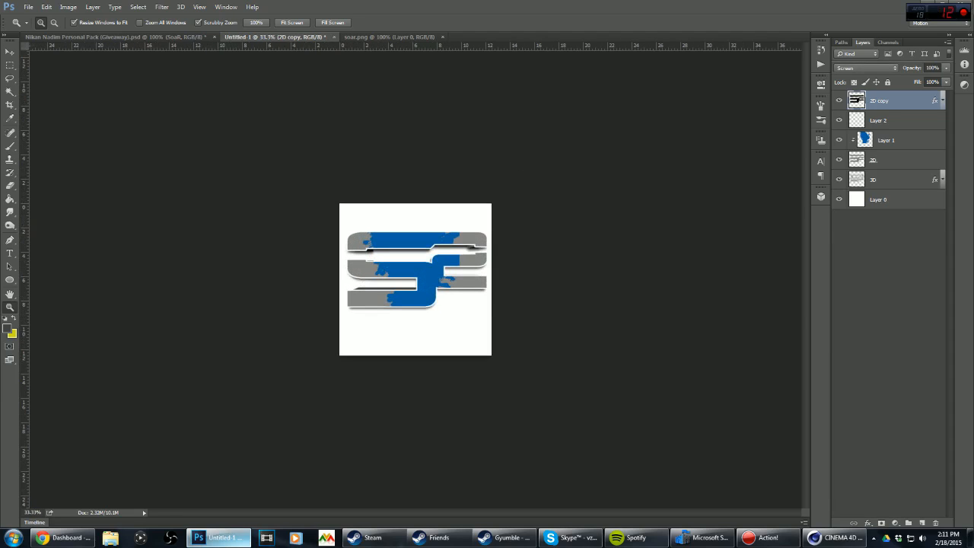
pyautogui.keyDown('shift'); pyautogui.click(892, 180); pyautogui.keyUp('shift')
pyautogui.click(10, 52)
pyautogui.moveTo(225, 150); pyautogui.dragTo(223, 143)
pyautogui.hotkey('shift', 'Right')
pyautogui.hotkey('shift', 'Right')
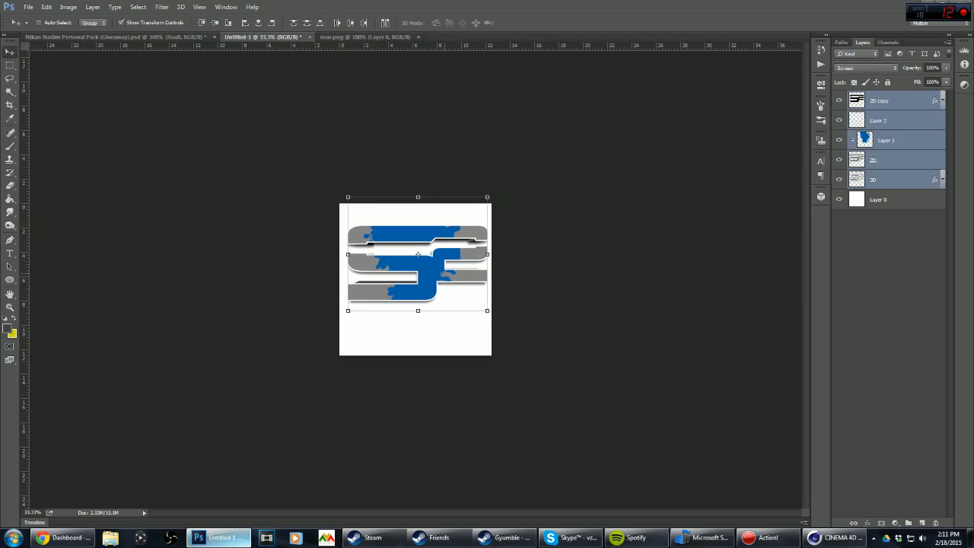
# - Move the selected logo layers back down and nudge them slightly left to centre the logo
pyautogui.moveTo(451, 269); pyautogui.dragTo(451, 275)
pyautogui.press('Left')
pyautogui.press('Left')
pyautogui.press('Left')
pyautogui.press('Left')
pyautogui.press('Left')
pyautogui.press('Left')
pyautogui.press('Down')
pyautogui.press('Down')
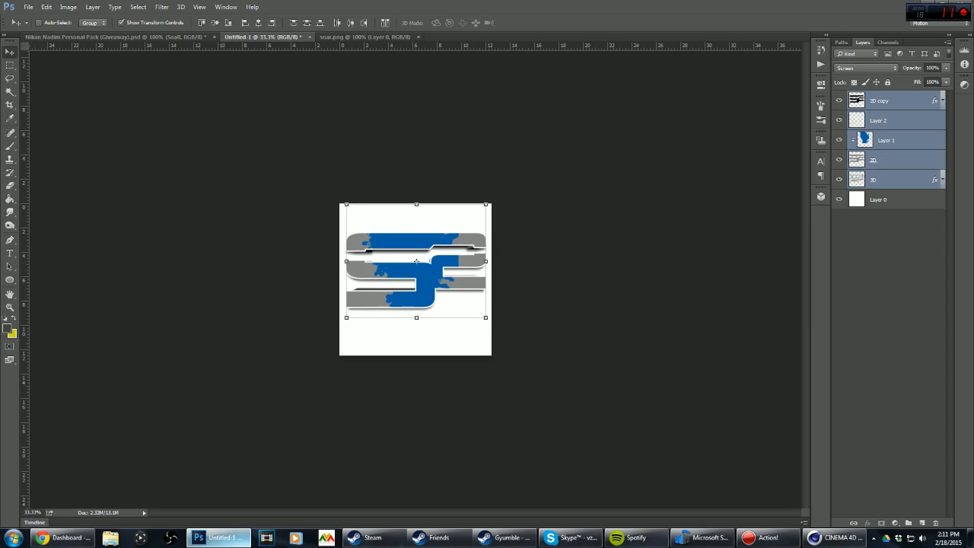
# - Add the text "SOAR" below the logo in Myriad Pro Bold at 229.33 pt
pyautogui.press('t')
pyautogui.click(361, 342)
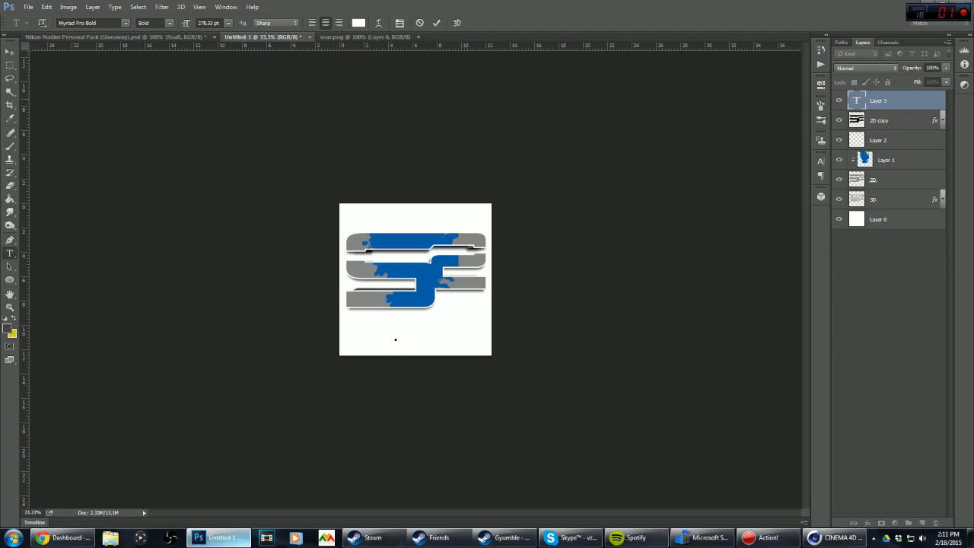
pyautogui.moveTo(186, 23); pyautogui.dragTo(161, 23)
pyautogui.moveTo(396, 340); pyautogui.dragTo(380, 340)
pyautogui.write('Soar')
# - Change the colour of the whole SOAR text to a medium grey
pyautogui.hotkey('ctrl', 'a')
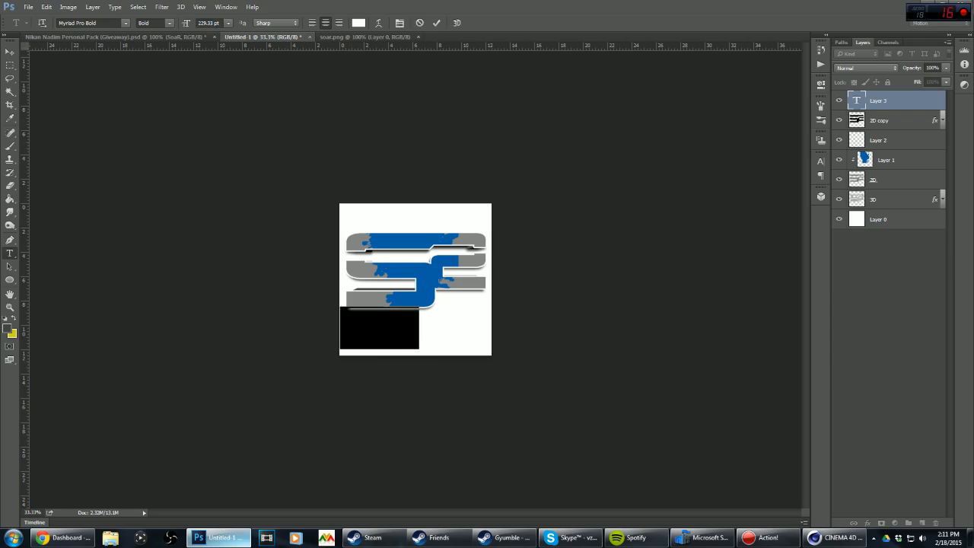
pyautogui.click(358, 23)
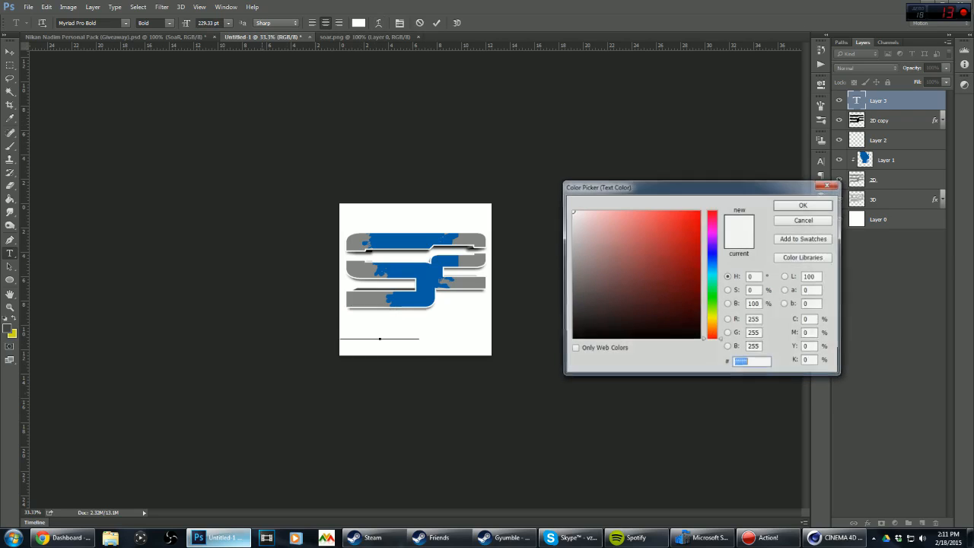
pyautogui.click(572, 305)
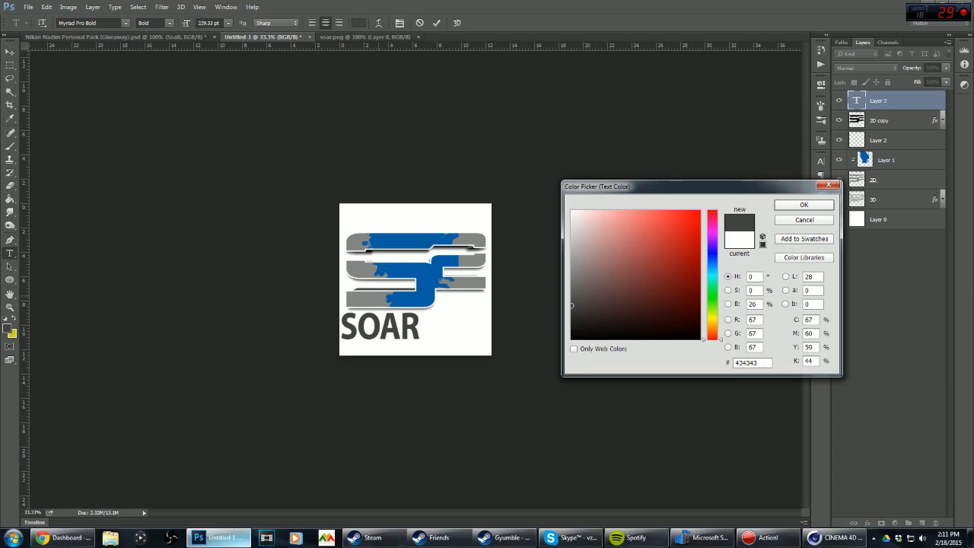
pyautogui.moveTo(571, 306); pyautogui.dragTo(572, 272)
pyautogui.click(804, 205)
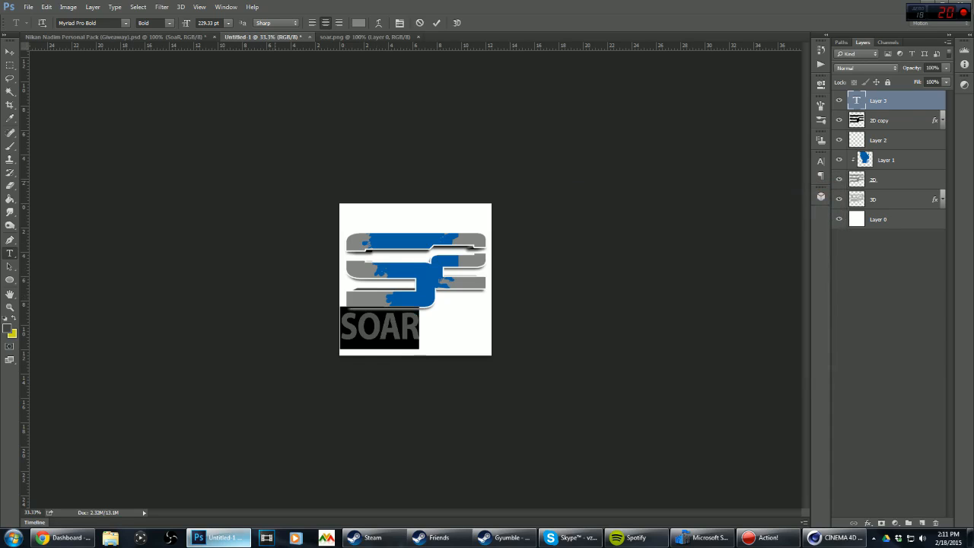
# - Scale the SOAR text down to about 177 pt and centre it beneath the logo
pyautogui.click(10, 52)
pyautogui.moveTo(338, 154); pyautogui.dragTo(405, 171)
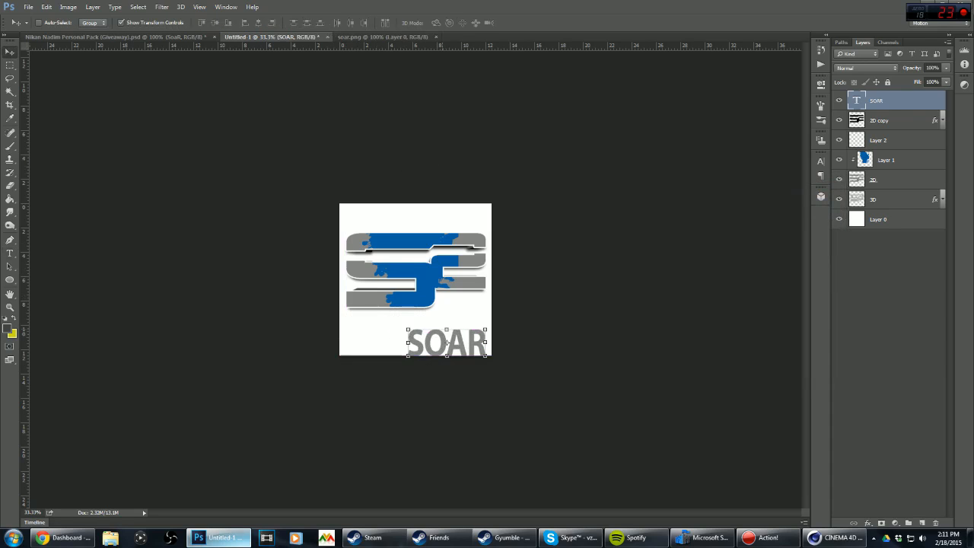
pyautogui.hotkey('ctrl', 't')
pyautogui.moveTo(447, 344)
pyautogui.mouseDown()
pyautogui.moveTo(413, 338)
pyautogui.moveTo(449, 337)
pyautogui.mouseUp()
pyautogui.press('Return')
pyautogui.hotkey('ctrl', 't')
pyautogui.press('Return')
# - Set the tracking of the SOAR text to -75
pyautogui.click(821, 162)
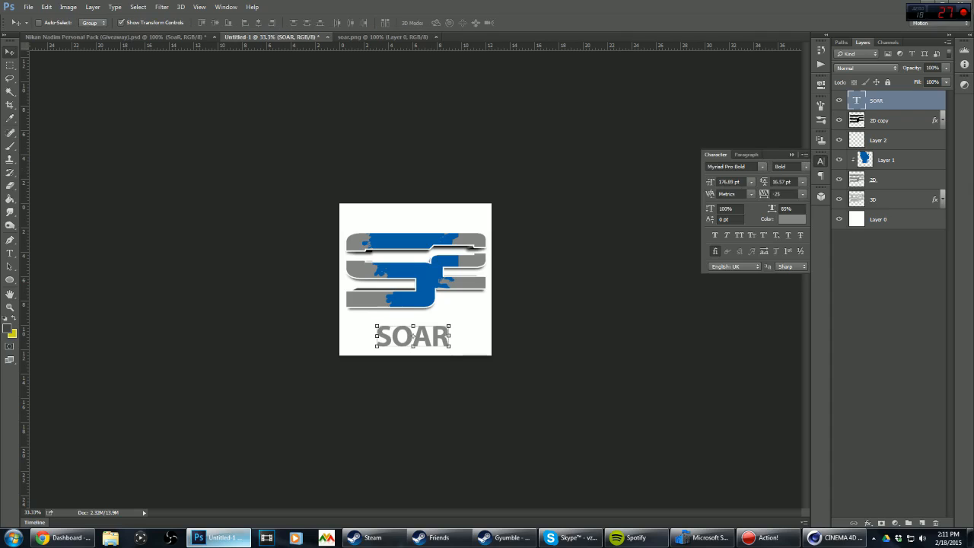
pyautogui.click(803, 194)
pyautogui.click(787, 225)
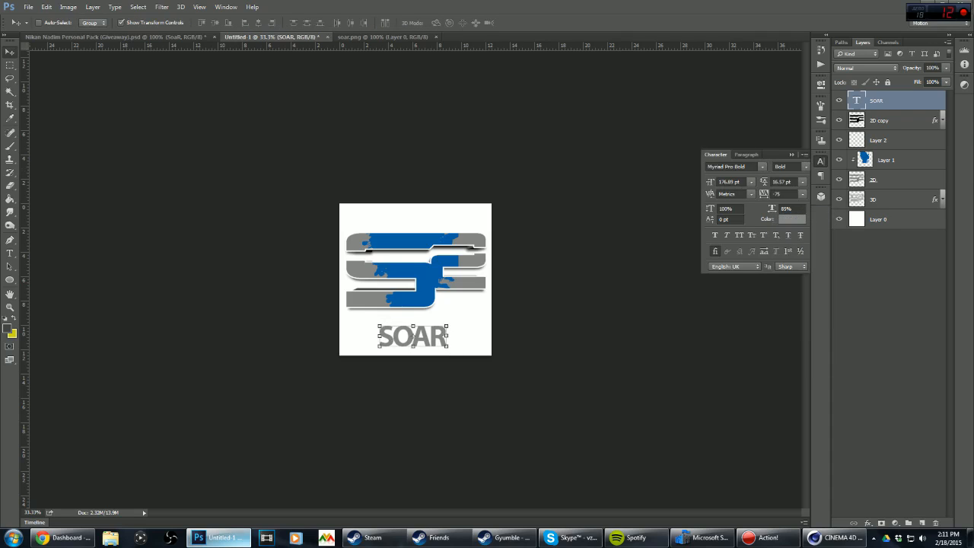
# - Add a 3 px outside Stroke effect to the SOAR text layer and set its colour to white
pyautogui.rightClick(851, 96)
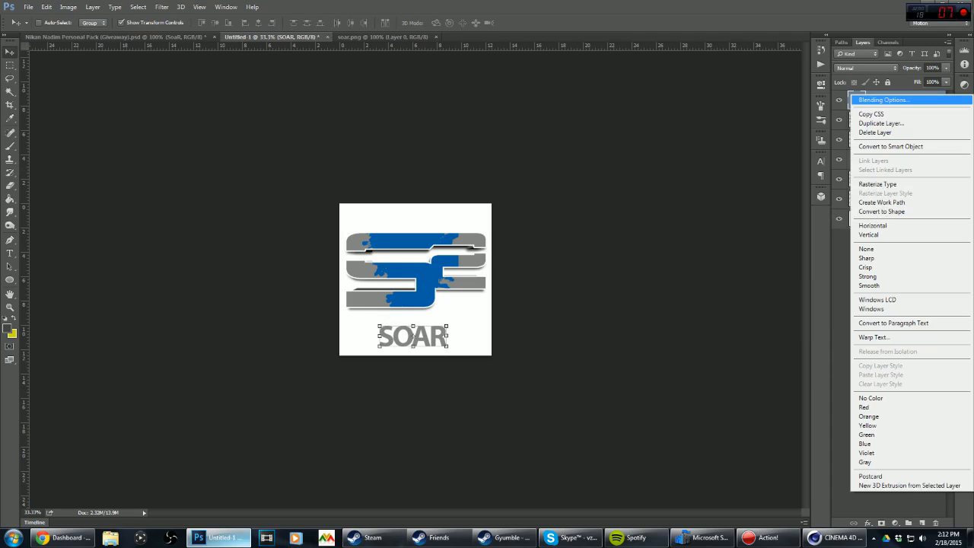
pyautogui.click(875, 100)
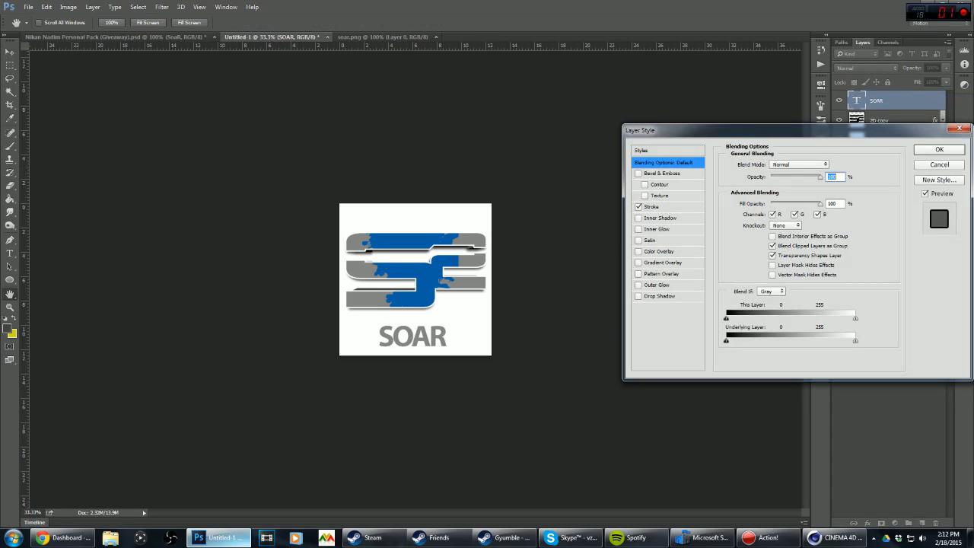
pyautogui.click(653, 207)
pyautogui.click(750, 234)
pyautogui.moveTo(622, 243)
pyautogui.mouseDown()
pyautogui.moveTo(606, 244)
pyautogui.moveTo(571, 210)
pyautogui.mouseUp()
pyautogui.press('Return')
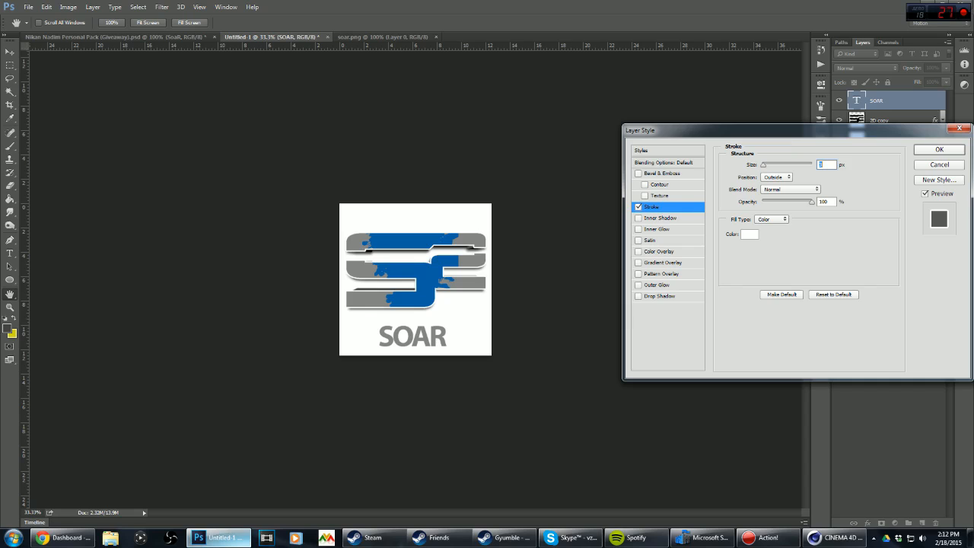
# - Add a Multiply drop shadow to the SOAR text with 5 px distance and an increased size
pyautogui.click(659, 296)
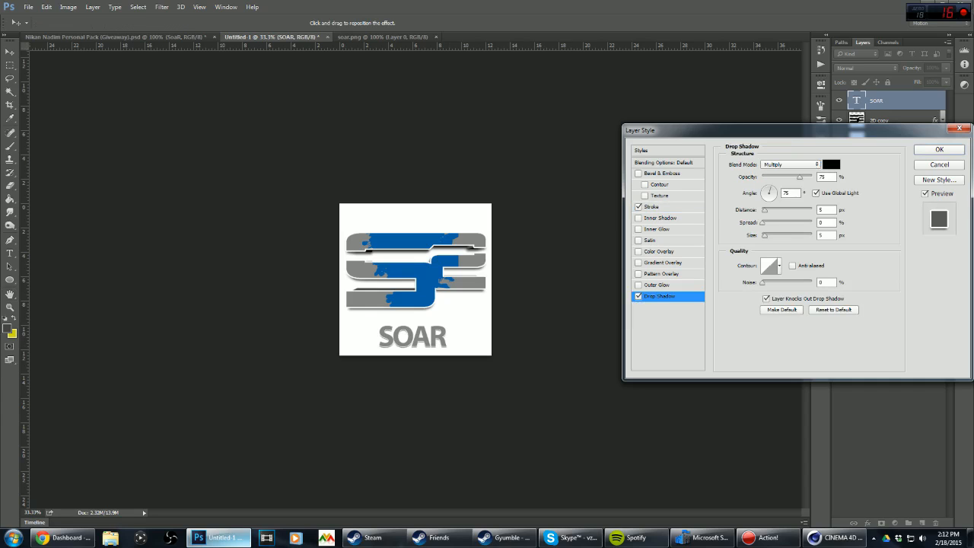
pyautogui.moveTo(765, 236); pyautogui.dragTo(770, 236)
pyautogui.press('Return')
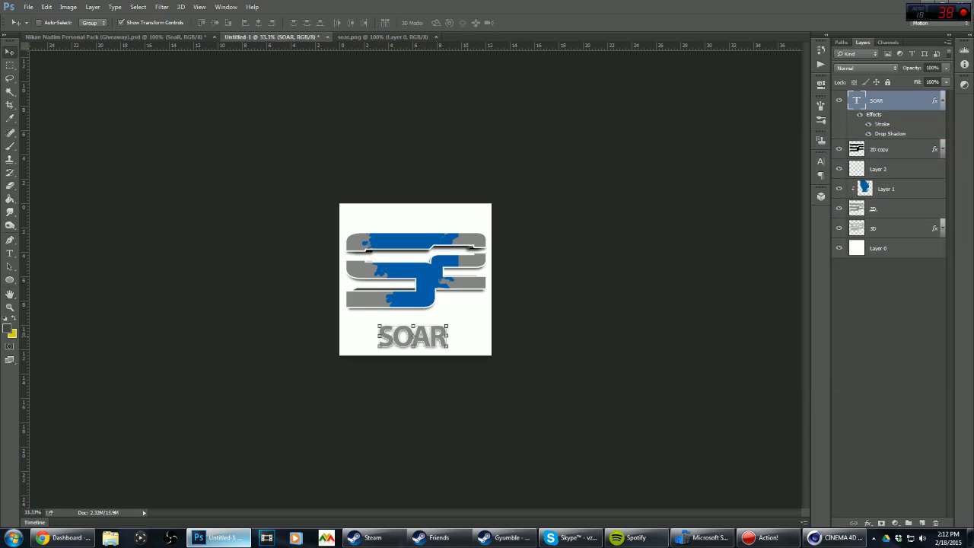
# - Scale the SOAR text down slightly and position it centred a little closer to the logo
pyautogui.moveTo(446, 346)
pyautogui.keyDown('shift'); pyautogui.mouseDown()
pyautogui.moveTo(434, 348)
pyautogui.moveTo(462, 353)
pyautogui.mouseUp(); pyautogui.keyUp('shift')
pyautogui.press('Return')
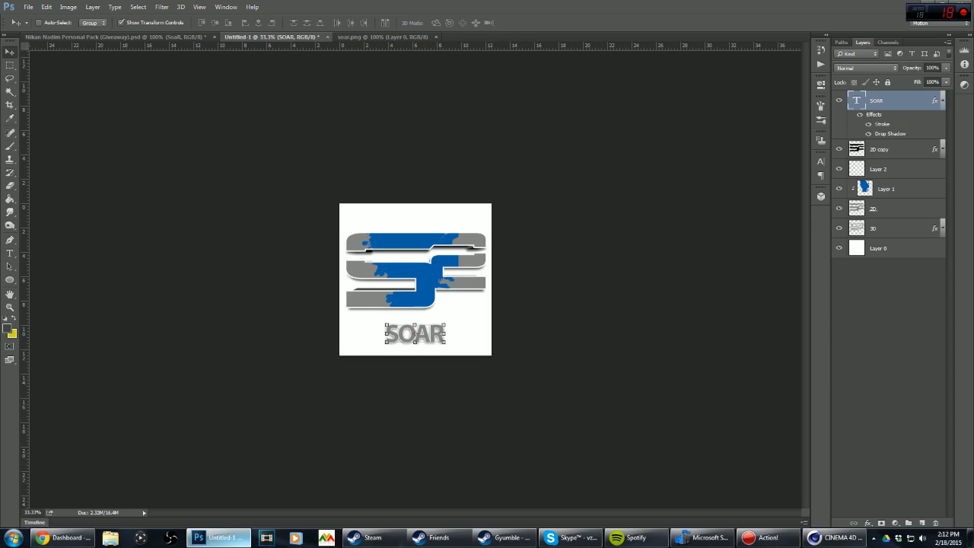
# - Add a linear Gradient Overlay to the 2D copy layer in Overlay blend mode with its opacity reduced
pyautogui.click(943, 101)
pyautogui.rightClick(904, 115)
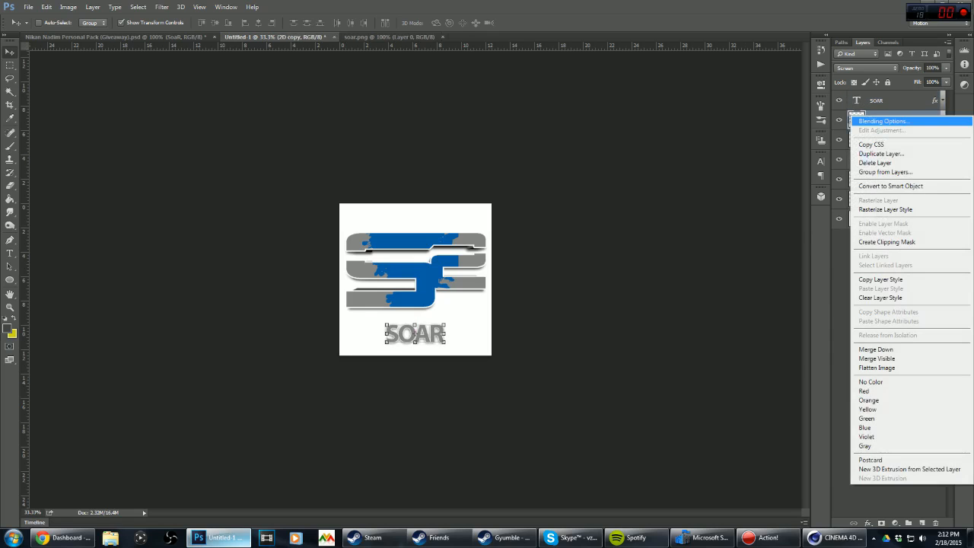
pyautogui.click(905, 121)
pyautogui.click(659, 252)
pyautogui.click(638, 251)
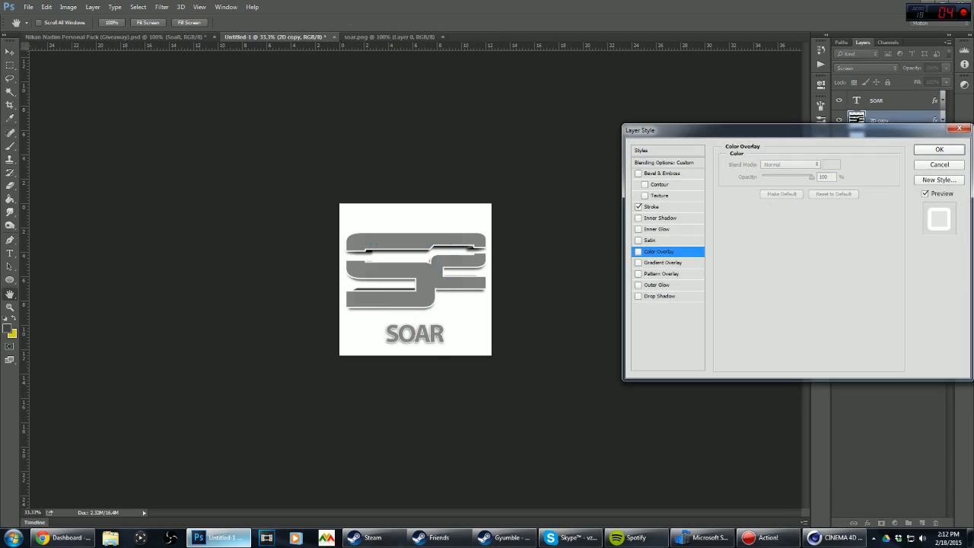
pyautogui.click(661, 263)
pyautogui.click(791, 165)
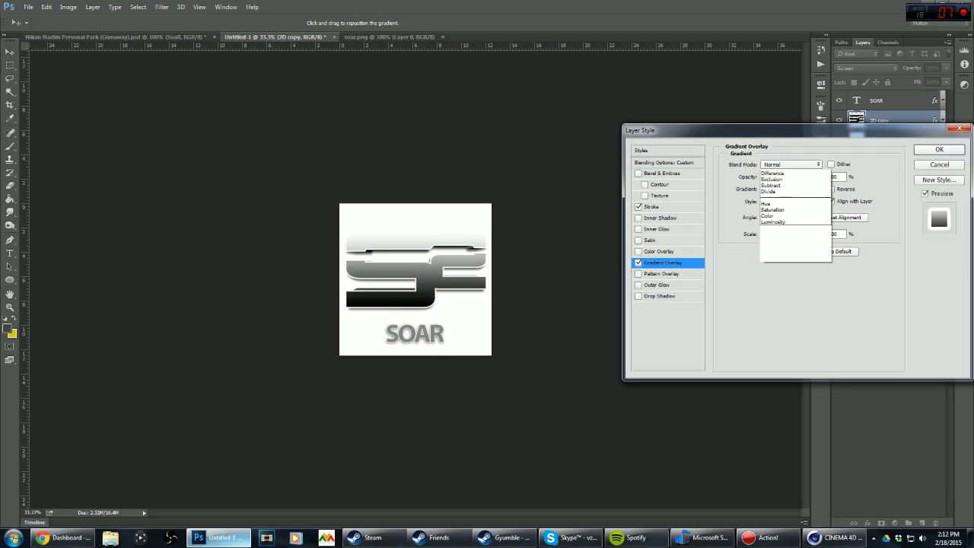
pyautogui.click(783, 264)
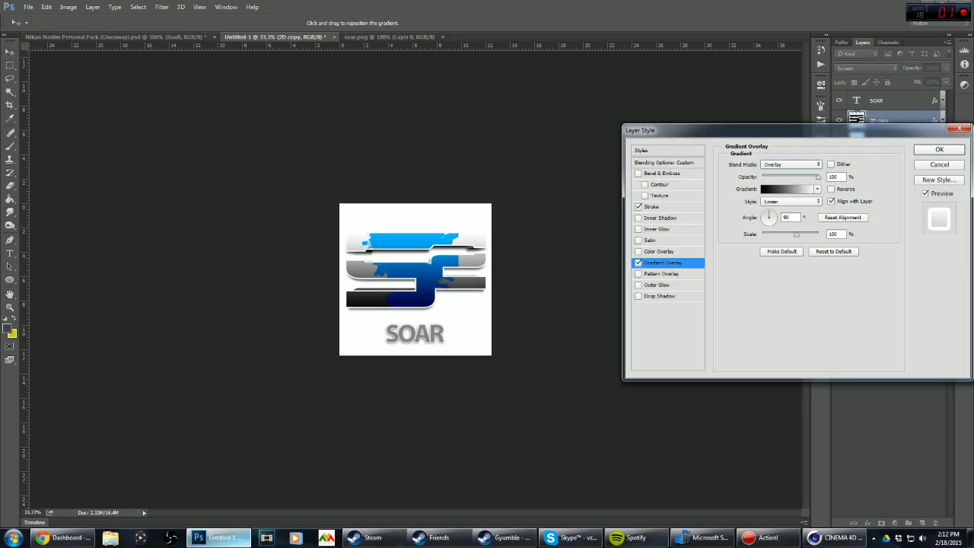
pyautogui.moveTo(819, 177); pyautogui.dragTo(795, 178)
# - Add an Inner Glow to the 2D copy layer in Overlay blend mode with an enlarged size, and apply the layer style
pyautogui.click(657, 229)
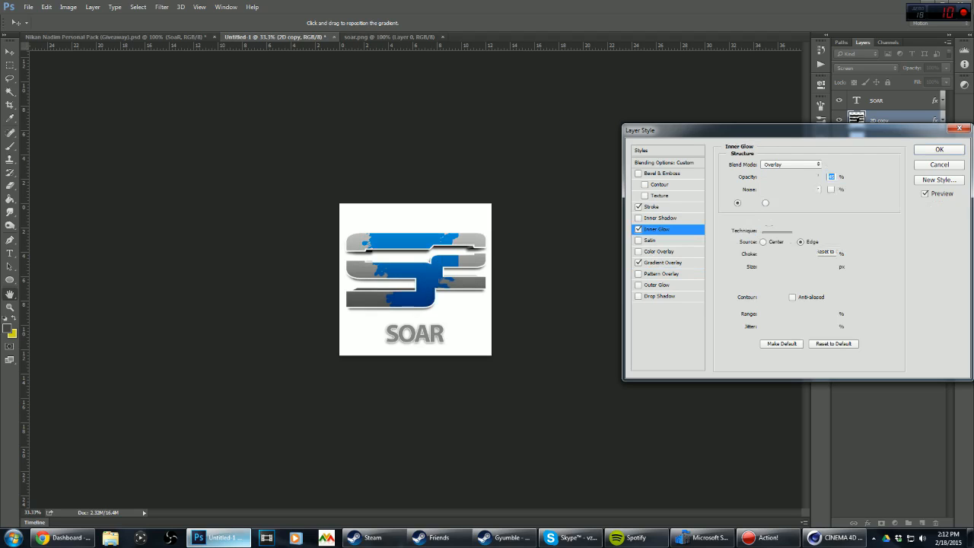
pyautogui.click(791, 164)
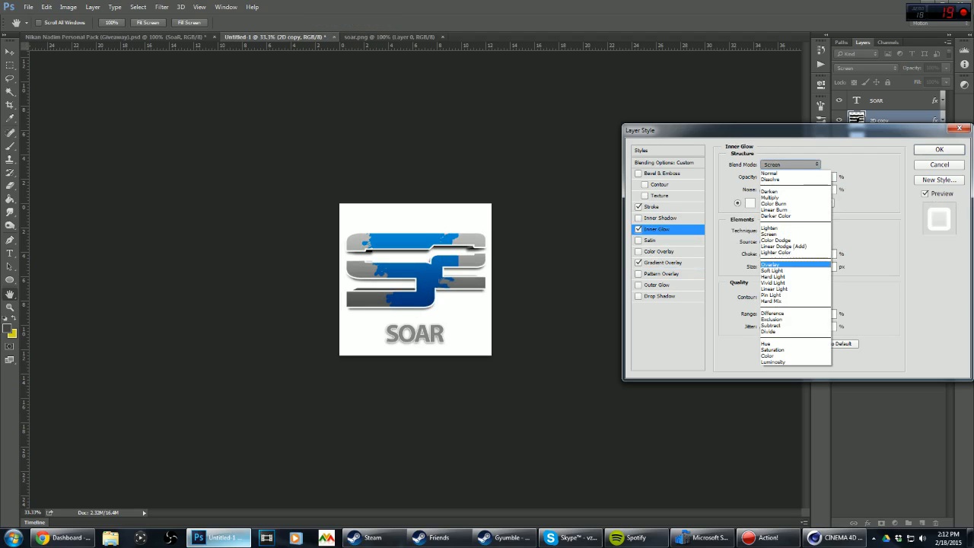
pyautogui.click(770, 264)
pyautogui.moveTo(774, 267); pyautogui.dragTo(772, 267)
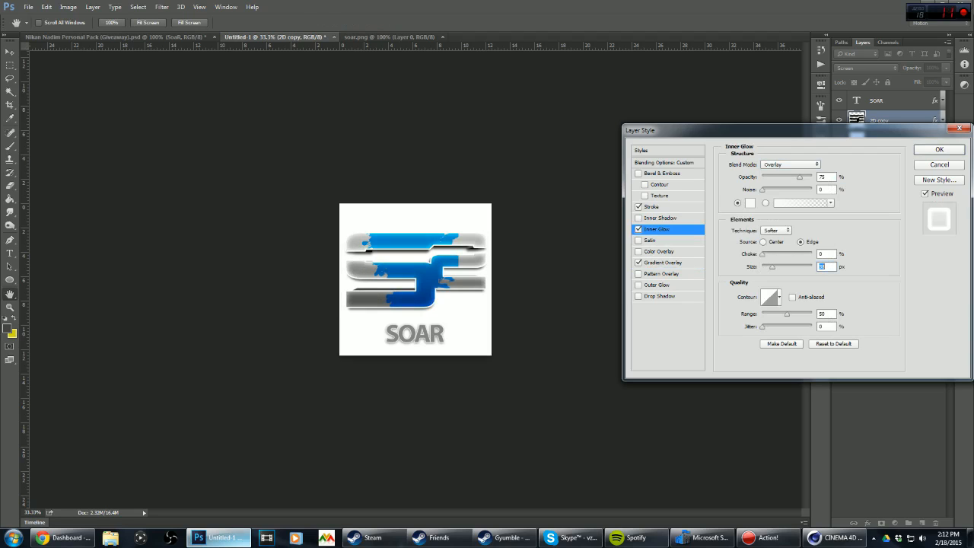
pyautogui.click(939, 150)
# - Try a black fill on the background Layer 0 to preview the logo on black, and undo the fill
pyautogui.click(879, 219)
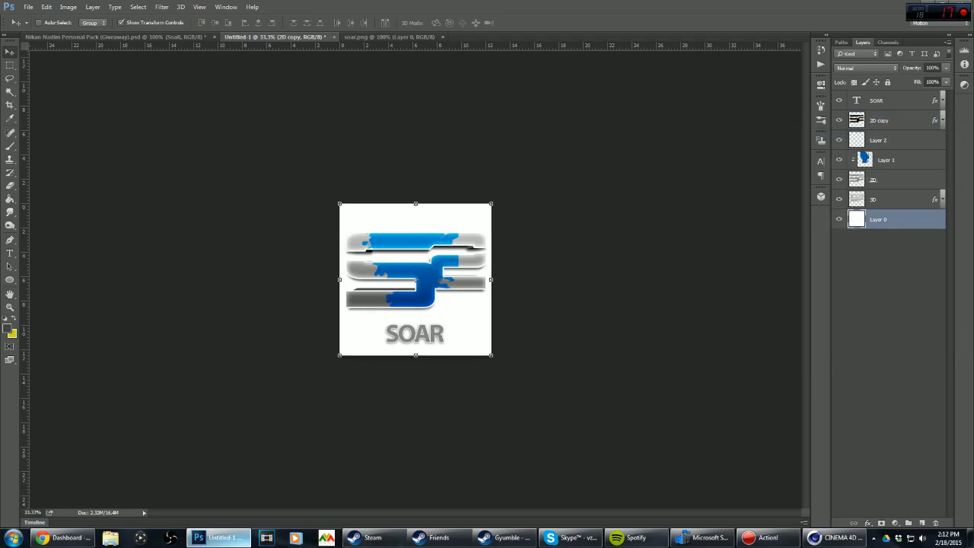
pyautogui.hotkey('alt', 'BackSpace')
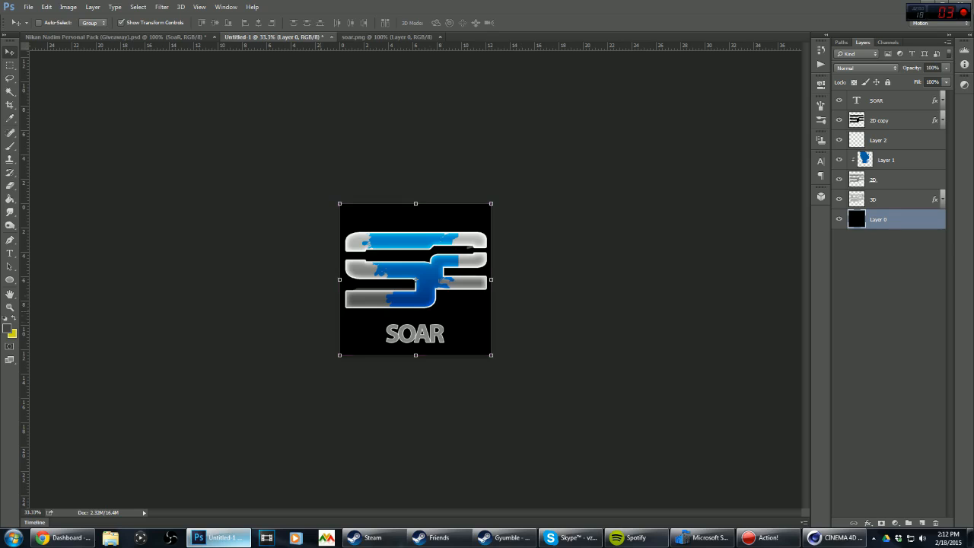
pyautogui.press('z')
pyautogui.moveTo(415, 306)
pyautogui.mouseDown()
pyautogui.moveTo(337, 306)
pyautogui.moveTo(447, 312)
pyautogui.moveTo(360, 312)
pyautogui.moveTo(421, 312)
pyautogui.mouseUp()
pyautogui.hotkey('ctrl', 'z')
pyautogui.hotkey('ctrl', '+')
pyautogui.hotkey('ctrl', '+')
pyautogui.hotkey('ctrl', '+')
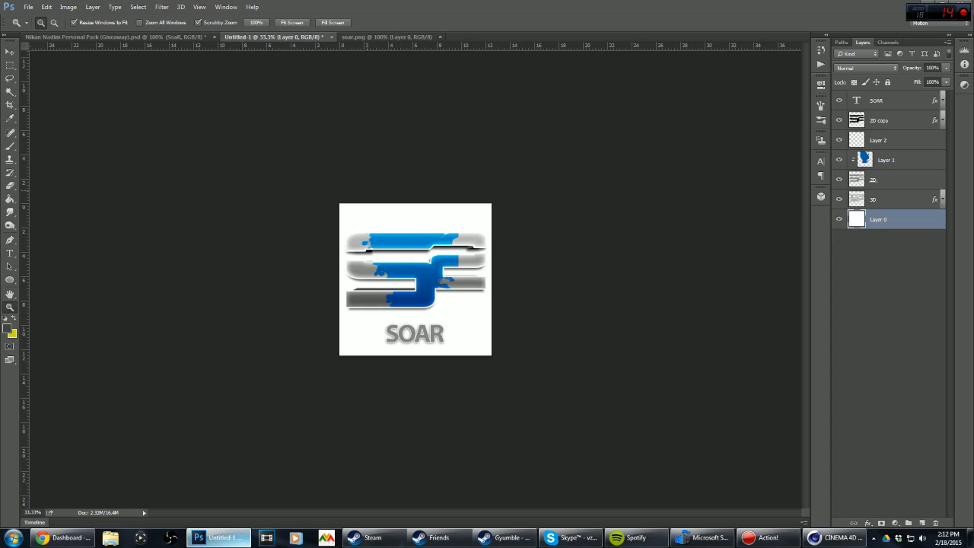
# - Switch to Cinema 4D and rotate the extruded logo through several angles to about H -17°, P 9° and B -3°
pyautogui.click(833, 538)
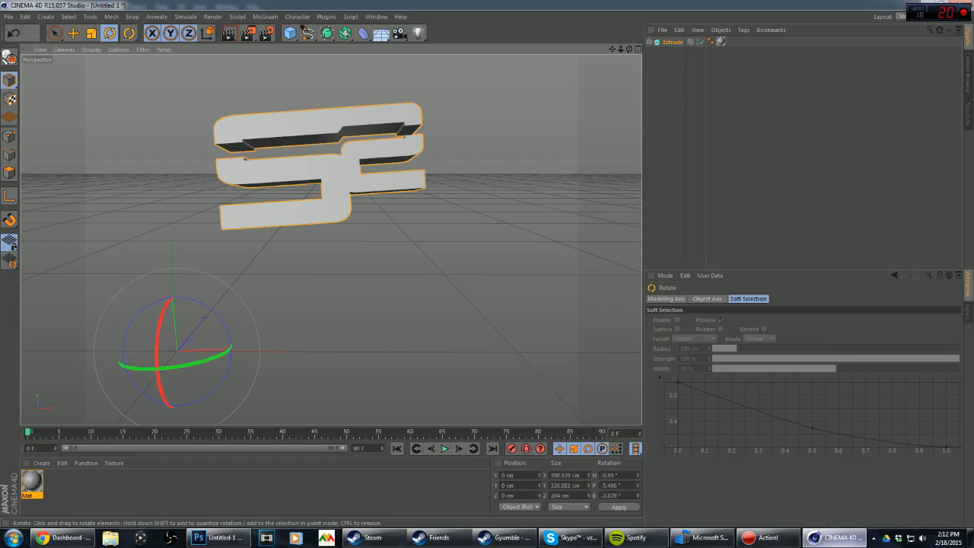
pyautogui.moveTo(350, 251)
pyautogui.mouseDown()
pyautogui.moveTo(367, 266)
pyautogui.moveTo(423, 260)
pyautogui.moveTo(350, 239)
pyautogui.mouseUp()
pyautogui.click(395, 251)
pyautogui.click(275, 148)
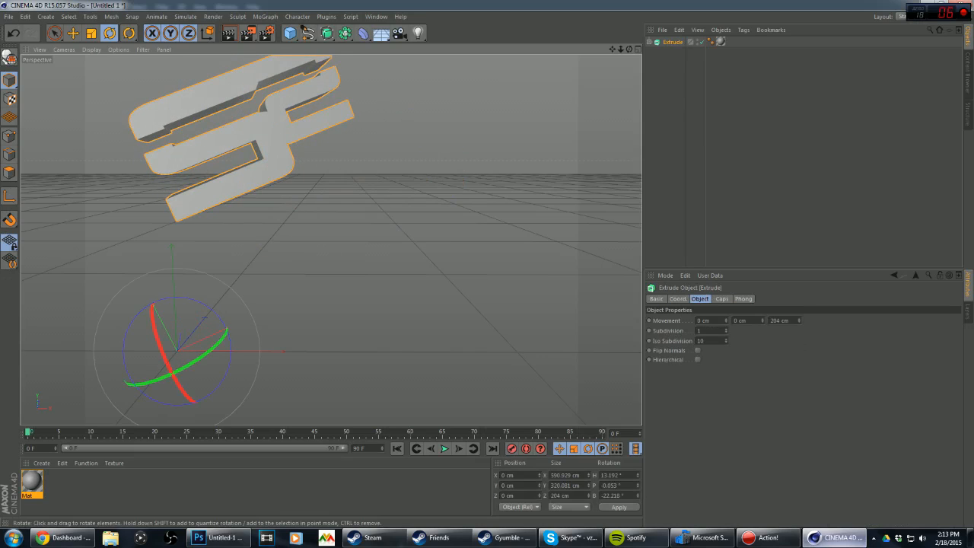
pyautogui.moveTo(216, 313); pyautogui.dragTo(241, 329)
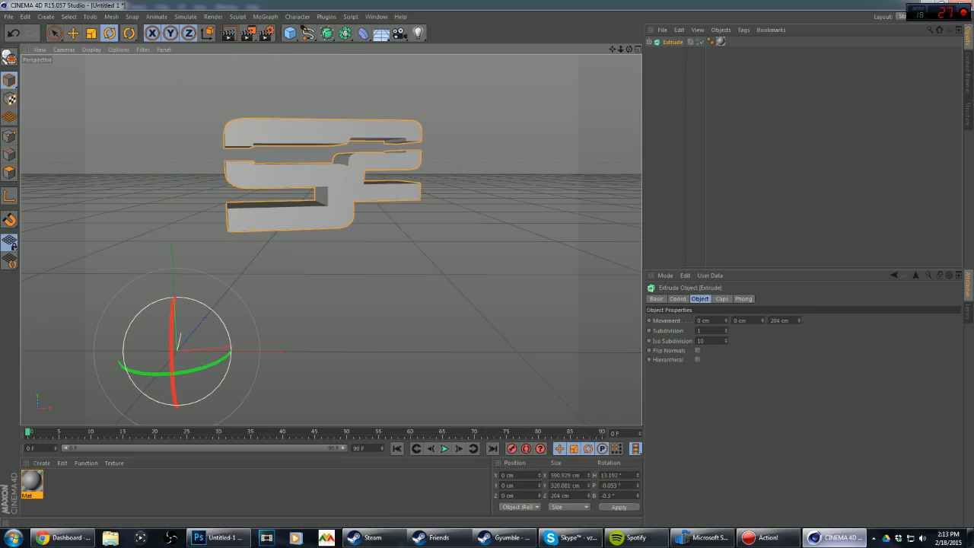
pyautogui.moveTo(183, 337); pyautogui.dragTo(143, 346)
pyautogui.moveTo(186, 320)
pyautogui.mouseDown()
pyautogui.moveTo(218, 316)
pyautogui.moveTo(174, 328)
pyautogui.mouseUp()
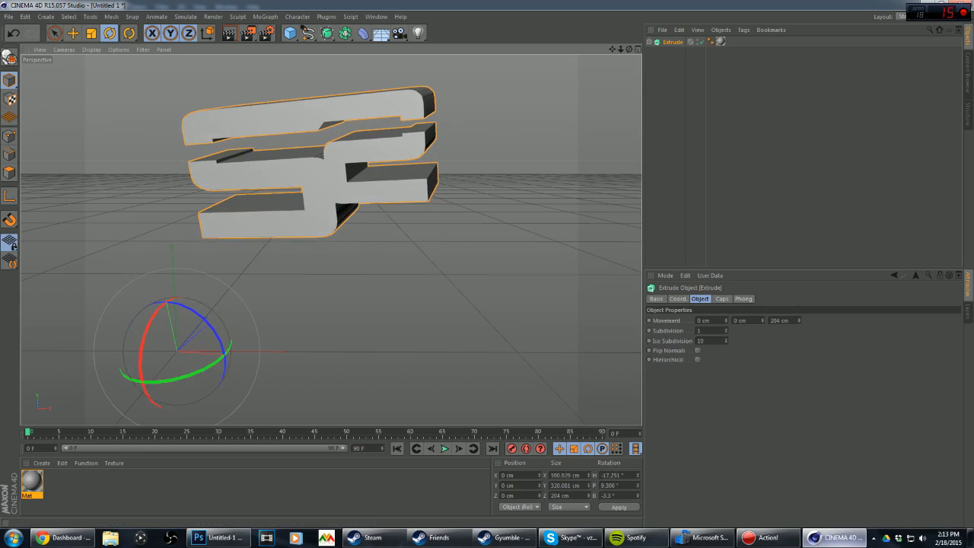
# - Switch to Photoshop and examine the styled logo and SOAR text at 50% zoom
pyautogui.click(219, 538)
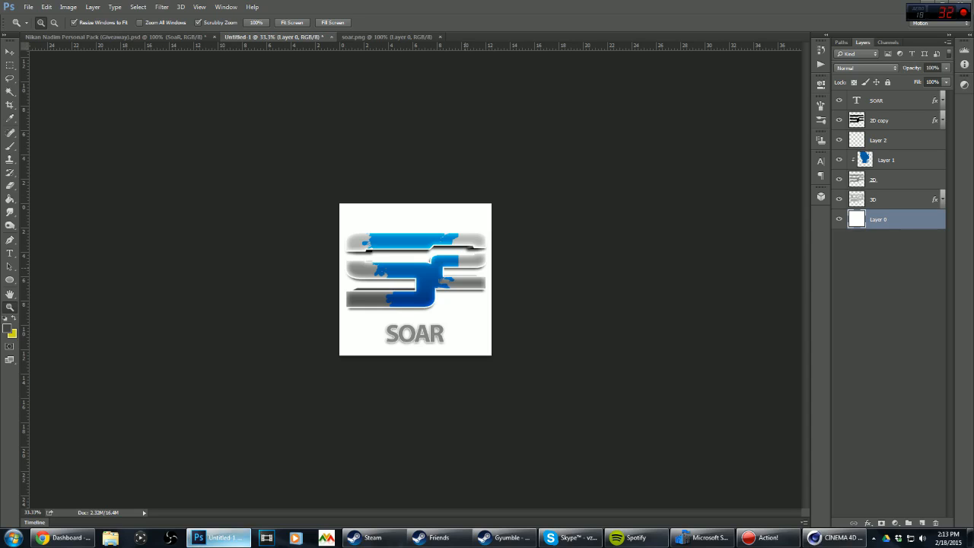
pyautogui.keyDown('alt'); pyautogui.scroll(4, 416, 279); pyautogui.keyUp('alt')
pyautogui.keyDown('alt'); pyautogui.scroll(-5, 415, 279); pyautogui.keyUp('alt')
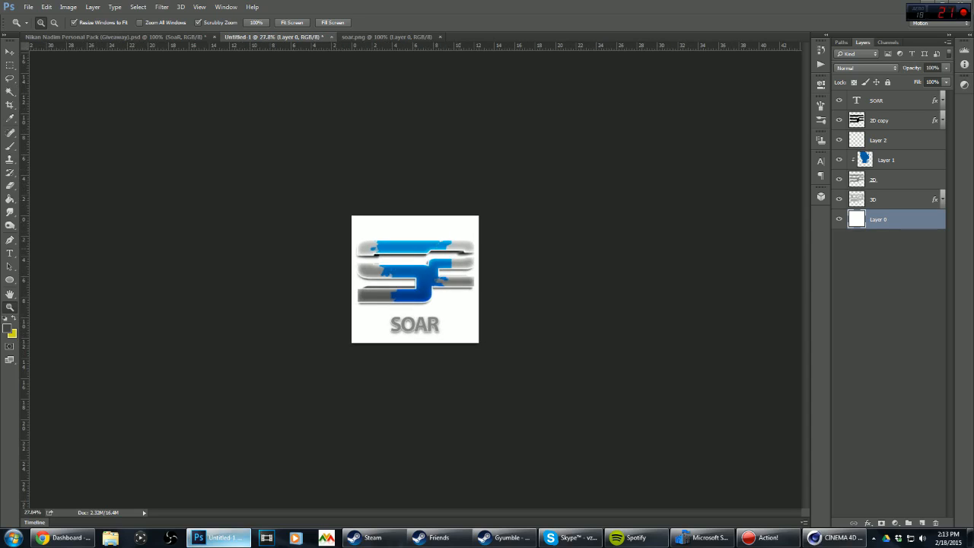
pyautogui.keyDown('alt'); pyautogui.scroll(2, 415, 279); pyautogui.keyUp('alt')
pyautogui.keyDown('alt'); pyautogui.scroll(1, 416, 279); pyautogui.keyUp('alt')
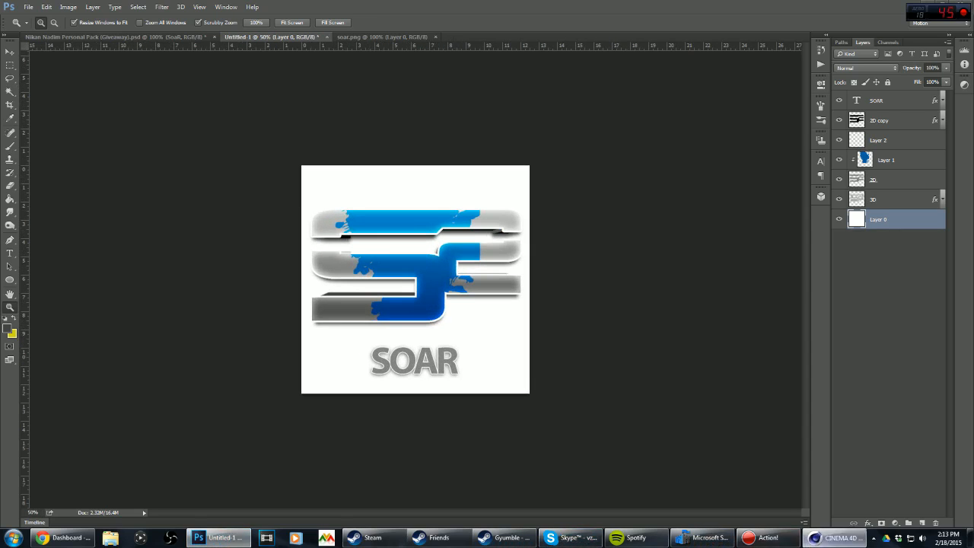
# - Switch to Cinema 4D, rotate the extruded logo to about H -10°, P -15° and B -5°, and return to Photoshop
pyautogui.click(835, 538)
pyautogui.moveTo(169, 380); pyautogui.dragTo(175, 379)
pyautogui.moveTo(152, 342); pyautogui.dragTo(155, 321)
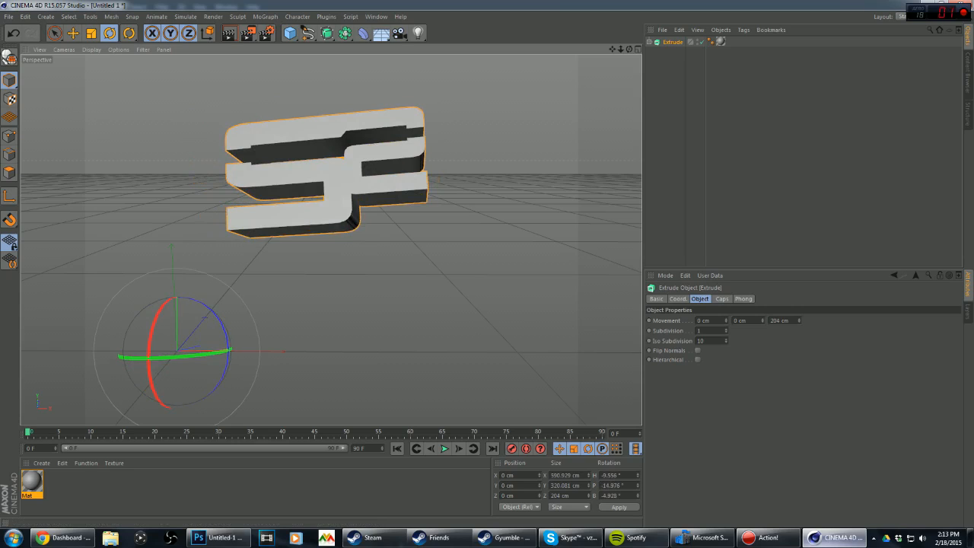
pyautogui.click(218, 537)
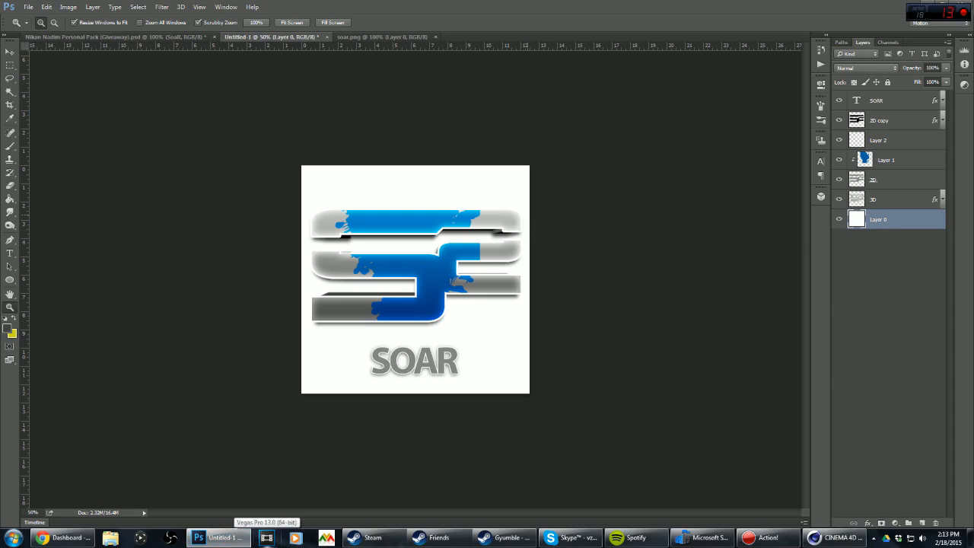